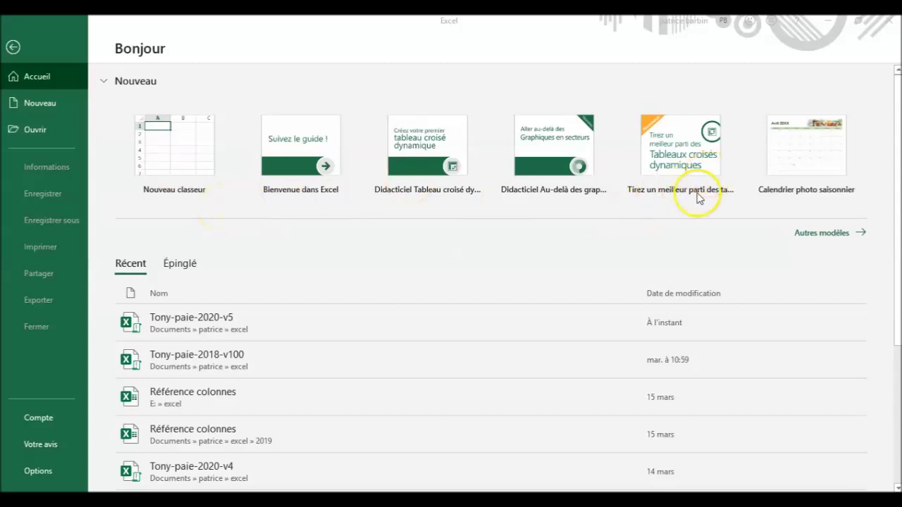
Step: Open the recent workbook Tony-paie-2020-v5, and enter the payroll application after viewing its contact details
{"action": "left_click", "coordinate": [211, 318]}
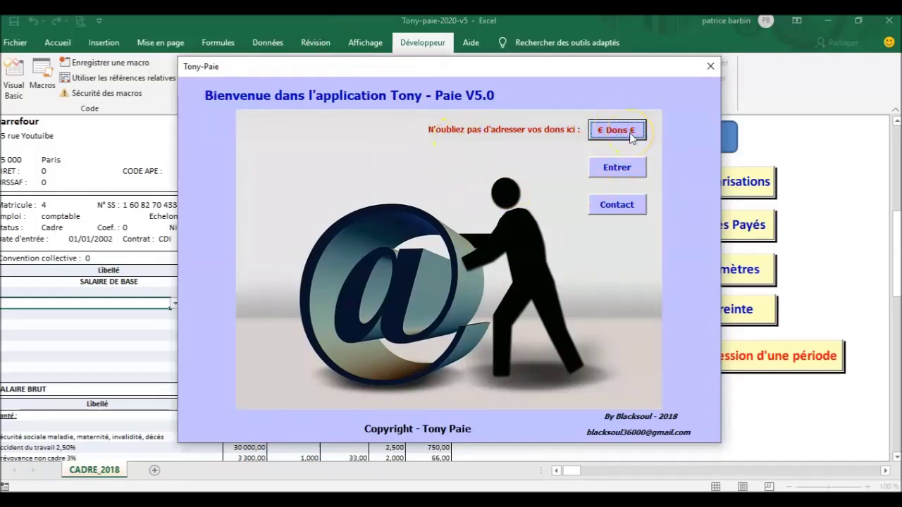
{"action": "left_click", "coordinate": [564, 193]}
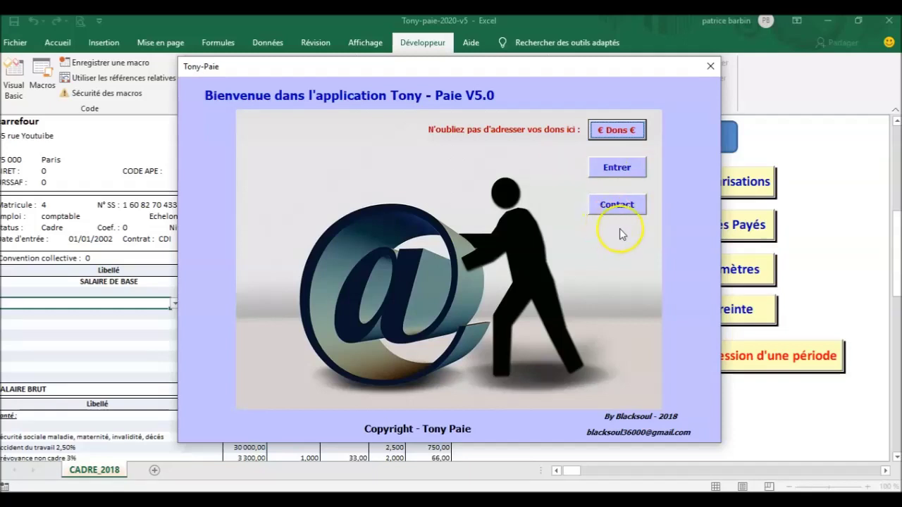
{"action": "left_click", "coordinate": [620, 202]}
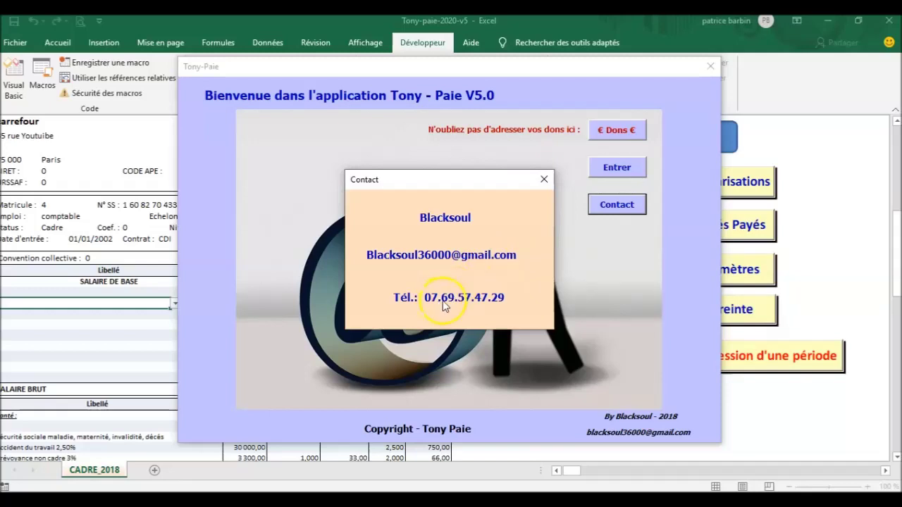
{"action": "left_click", "coordinate": [552, 184]}
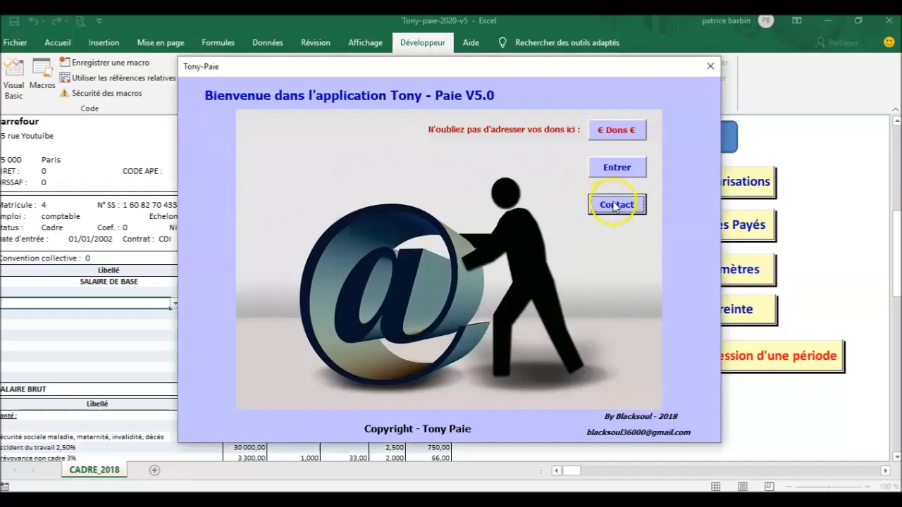
{"action": "left_click", "coordinate": [623, 169]}
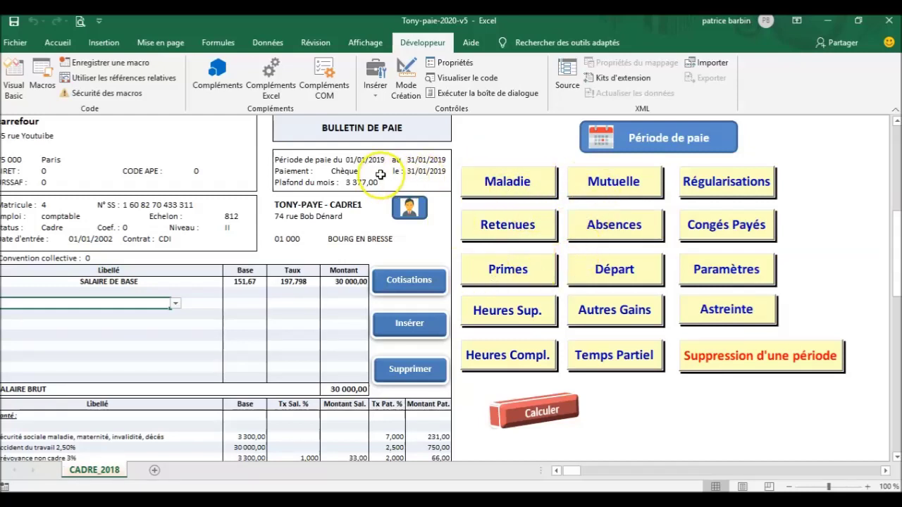
Step: Examine the payslip's period, payment and monthly ceiling fields, along with its earnings labels and contribution lines
{"action": "scroll", "coordinate": [250, 208], "scroll_direction": "down", "scroll_amount": 2}
{"action": "scroll", "coordinate": [250, 208], "scroll_direction": "up", "scroll_amount": 2}
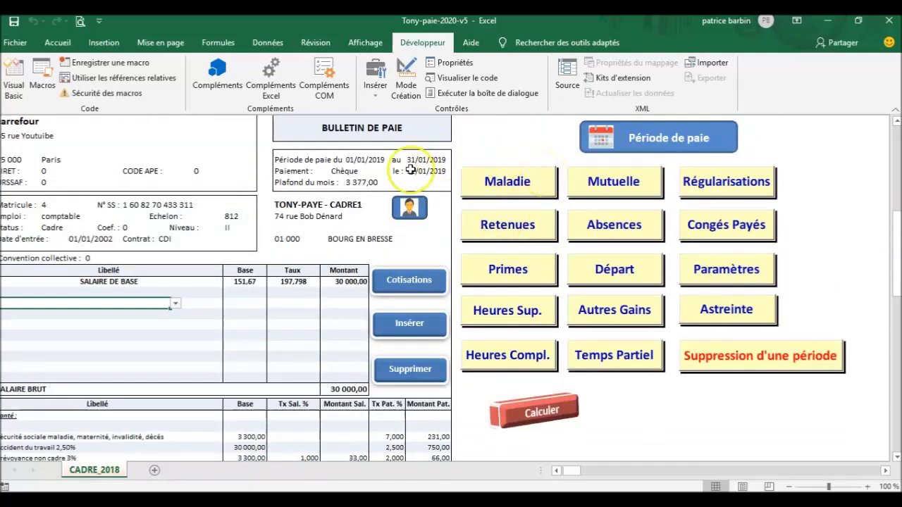
{"action": "left_click", "coordinate": [368, 160]}
{"action": "left_click", "coordinate": [359, 182]}
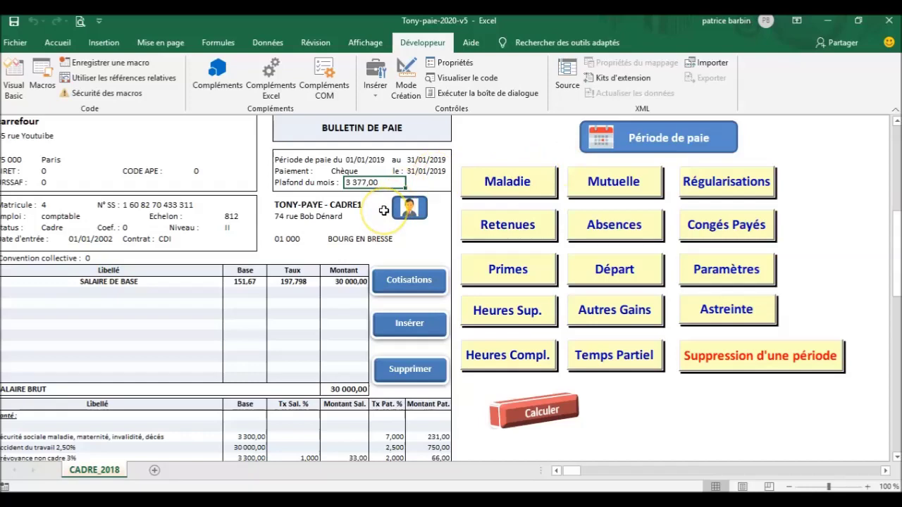
{"action": "scroll", "coordinate": [384, 210], "scroll_direction": "down", "scroll_amount": 1}
{"action": "left_click_drag", "start_coordinate": [29, 258], "coordinate": [147, 340]}
{"action": "scroll", "coordinate": [150, 338], "scroll_direction": "down", "scroll_amount": 6}
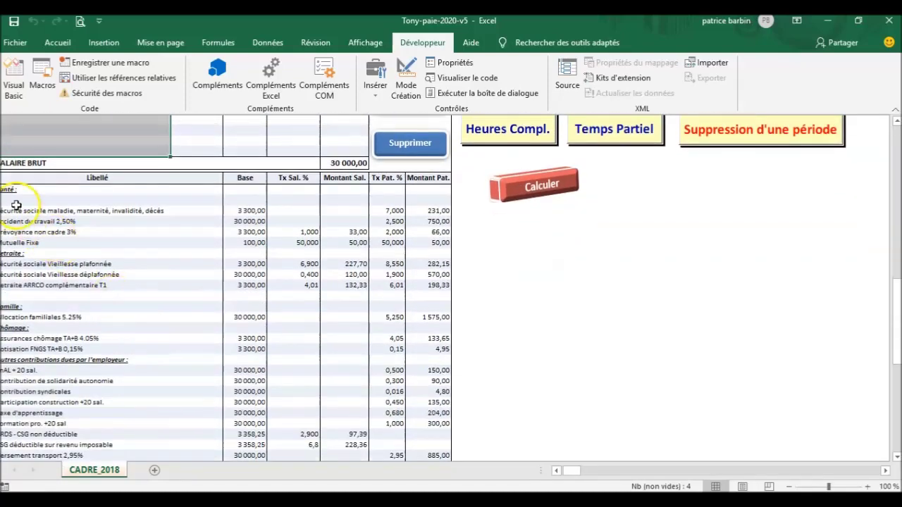
{"action": "left_click_drag", "start_coordinate": [10, 191], "coordinate": [152, 436]}
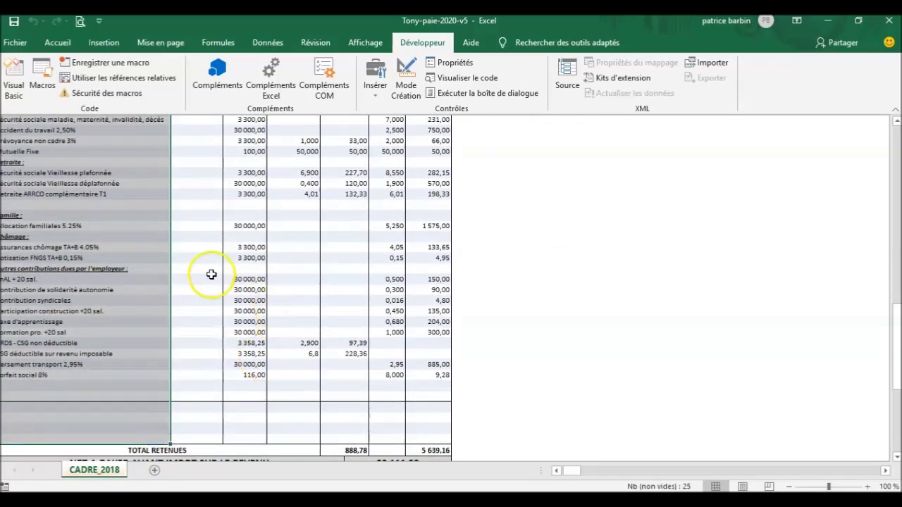
{"action": "scroll", "coordinate": [210, 274], "scroll_direction": "up", "scroll_amount": 7}
{"action": "scroll", "coordinate": [211, 274], "scroll_direction": "up", "scroll_amount": 3}
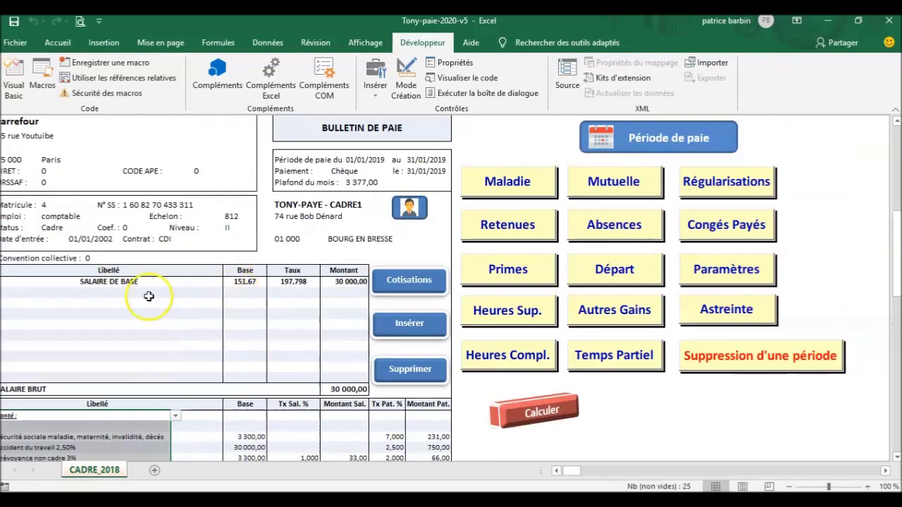
Step: Browse the pay item labels offered for the empty line directly below SALAIRE DE BASE
{"action": "left_click", "coordinate": [90, 293]}
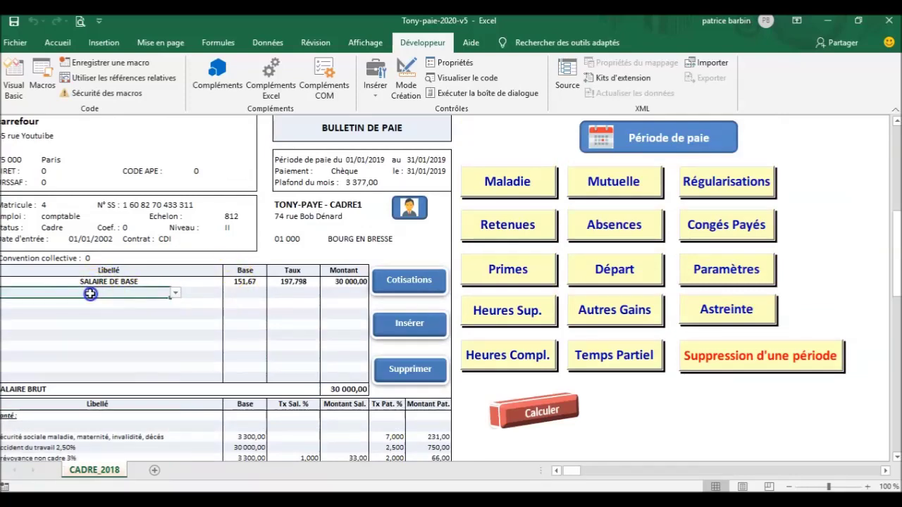
{"action": "left_click", "coordinate": [175, 293]}
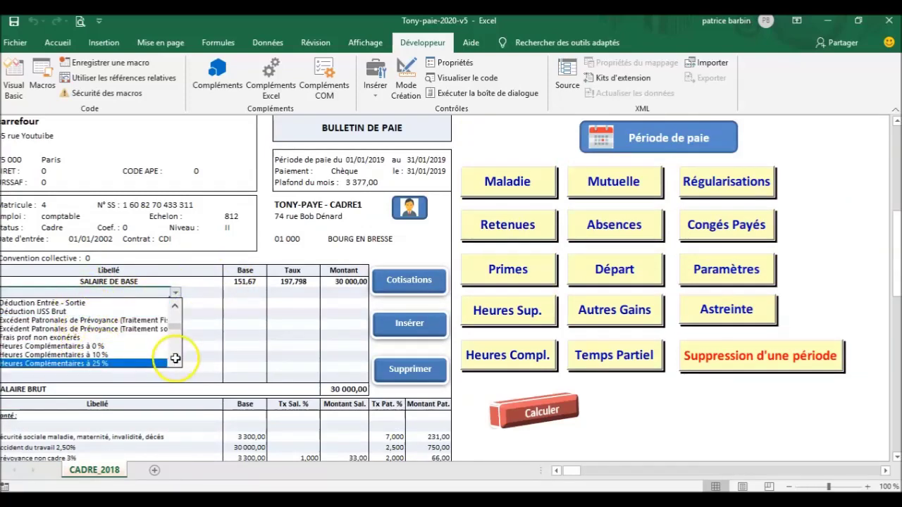
{"action": "scroll", "coordinate": [174, 359], "scroll_direction": "down", "scroll_amount": 5}
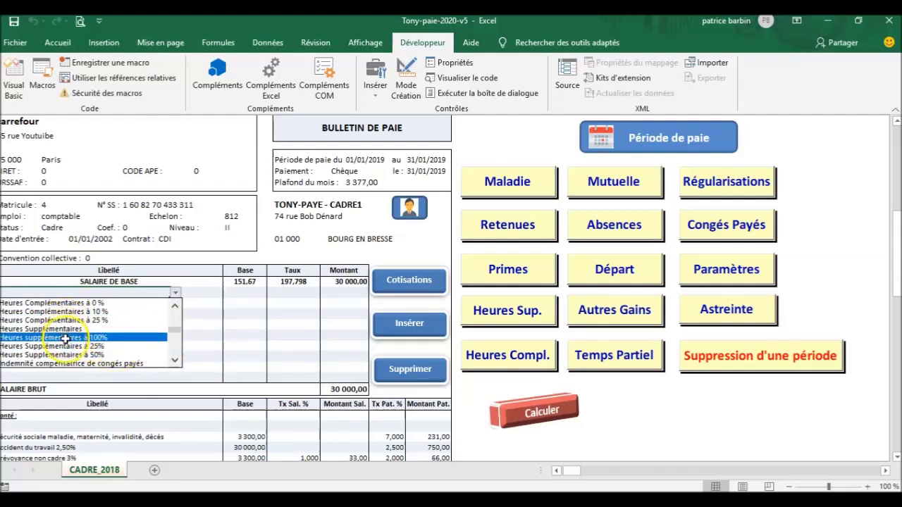
{"action": "scroll", "coordinate": [175, 361], "scroll_direction": "down", "scroll_amount": 5}
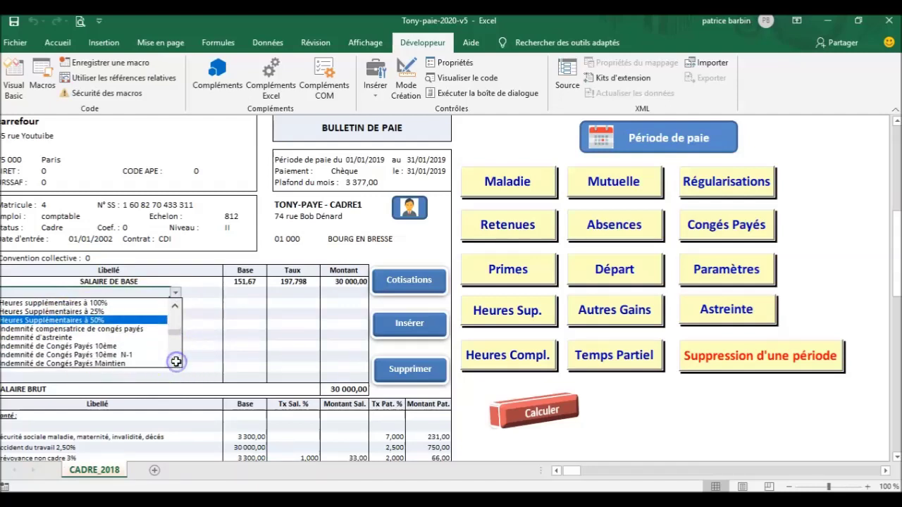
{"action": "scroll", "coordinate": [176, 361], "scroll_direction": "down", "scroll_amount": 3}
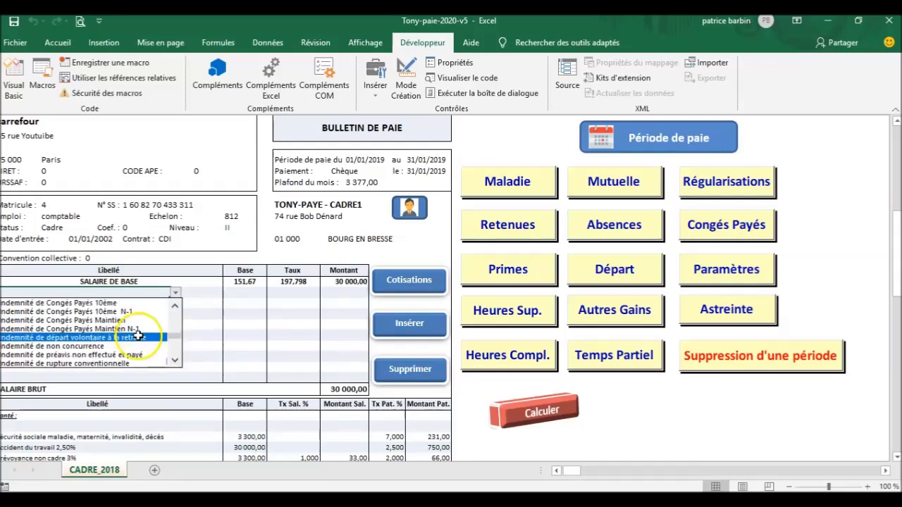
{"action": "left_click", "coordinate": [141, 333]}
Step: Browse the contribution labels offered for the "Sécurité sociale maladie, maternité, invalidité, décès" line
{"action": "scroll", "coordinate": [141, 342], "scroll_direction": "down", "scroll_amount": 3}
{"action": "scroll", "coordinate": [141, 342], "scroll_direction": "down", "scroll_amount": 2}
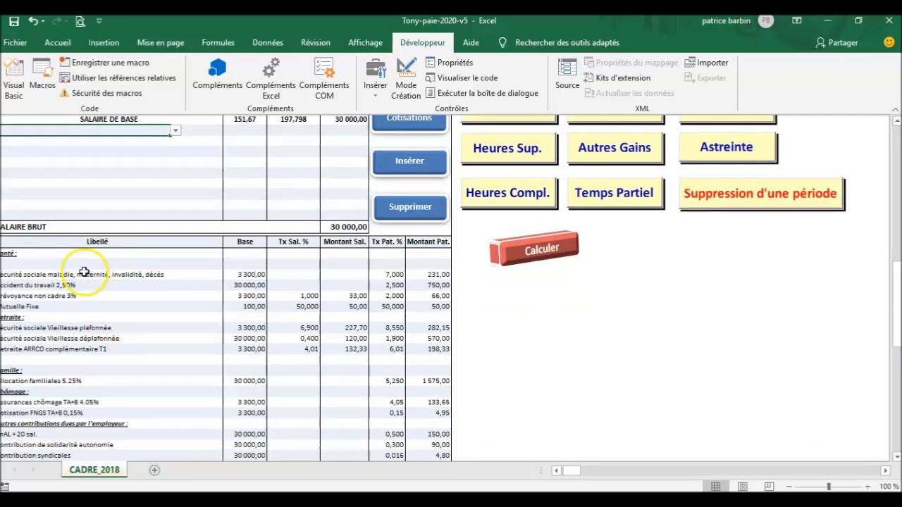
{"action": "left_click", "coordinate": [47, 272]}
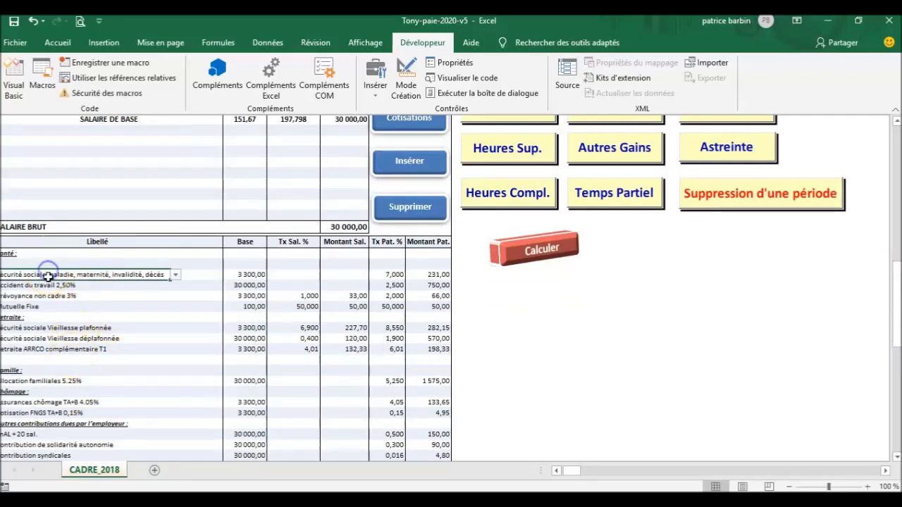
{"action": "left_click", "coordinate": [175, 274]}
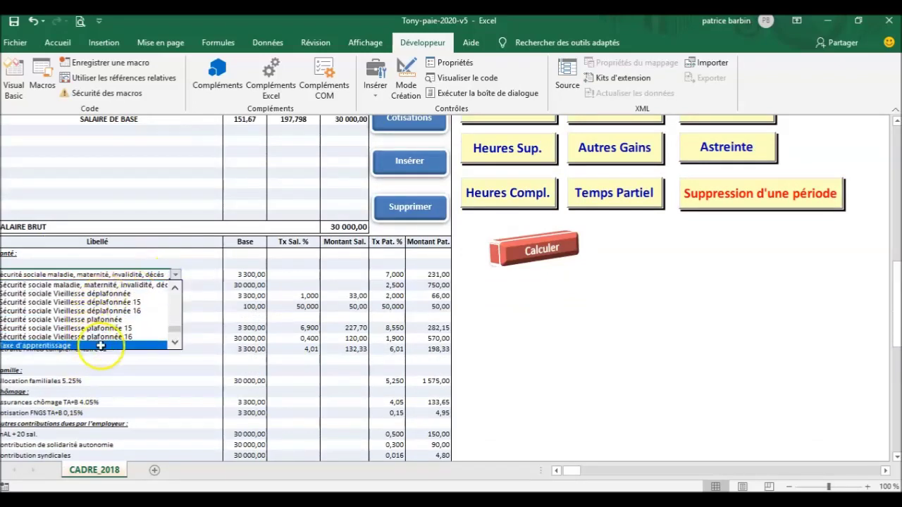
{"action": "scroll", "coordinate": [173, 338], "scroll_direction": "down", "scroll_amount": 3}
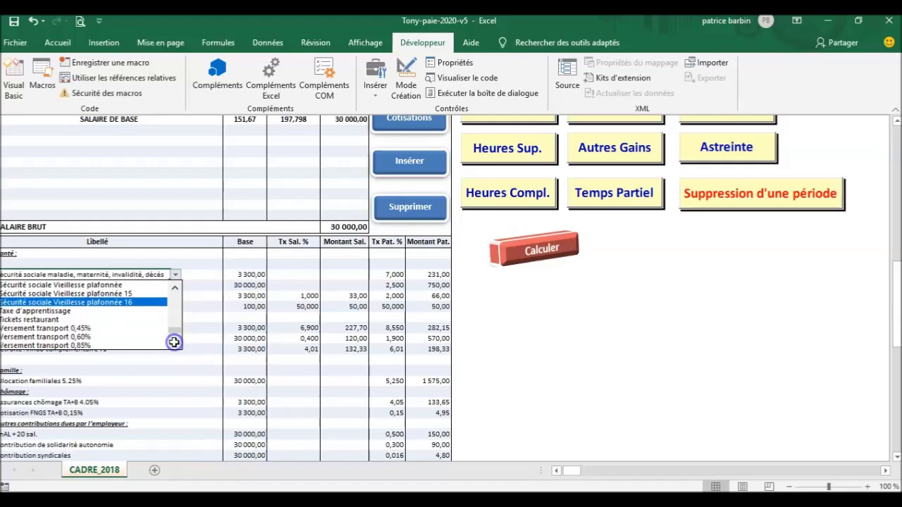
{"action": "key", "text": "Escape"}
Step: Load the TONY-PAYE - NC record in the employee form and view the contract type manager
{"action": "scroll", "coordinate": [97, 367], "scroll_direction": "up", "scroll_amount": 4}
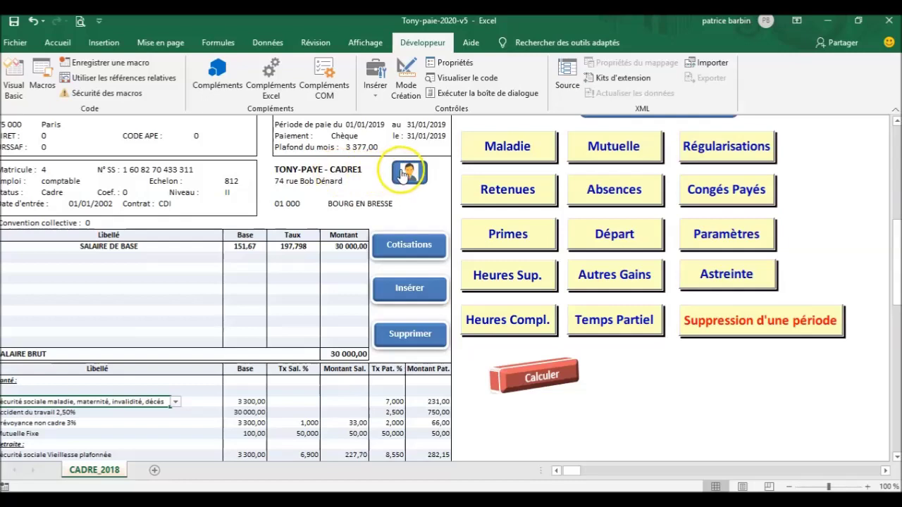
{"action": "scroll", "coordinate": [362, 186], "scroll_direction": "up", "scroll_amount": 1}
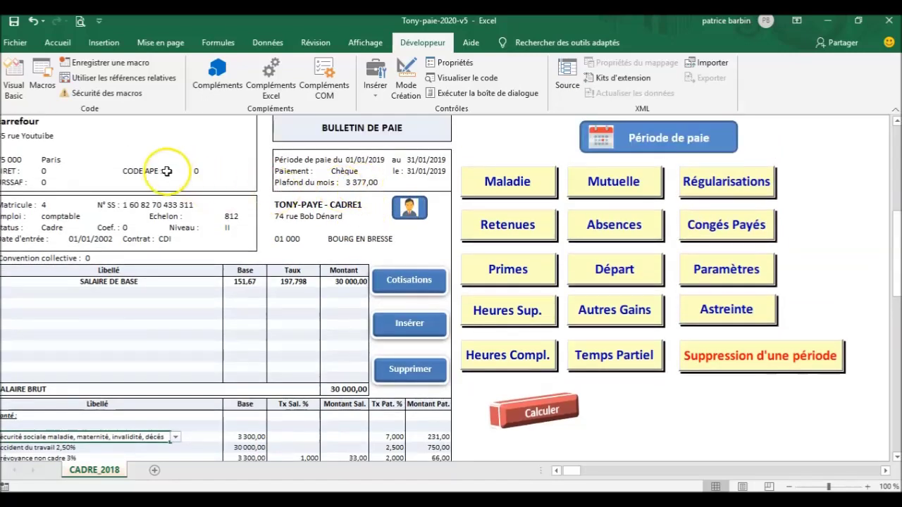
{"action": "left_click", "coordinate": [410, 207]}
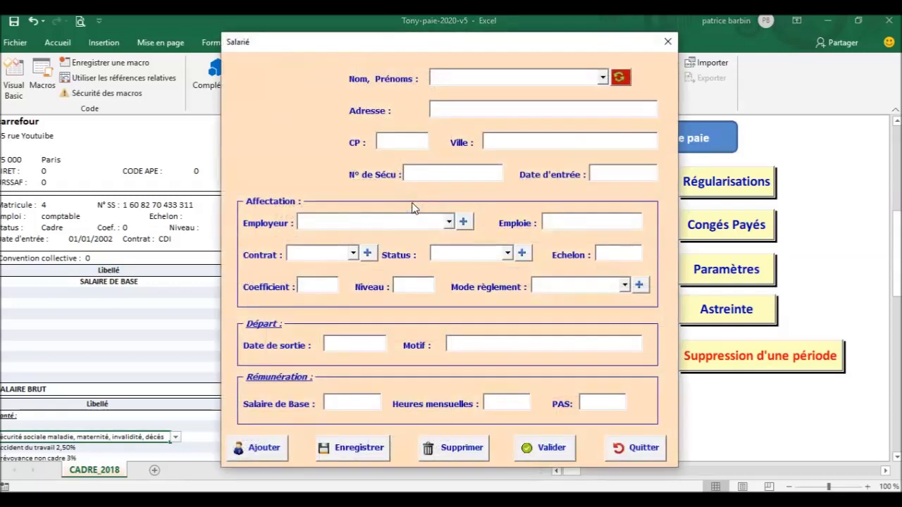
{"action": "left_click", "coordinate": [602, 77]}
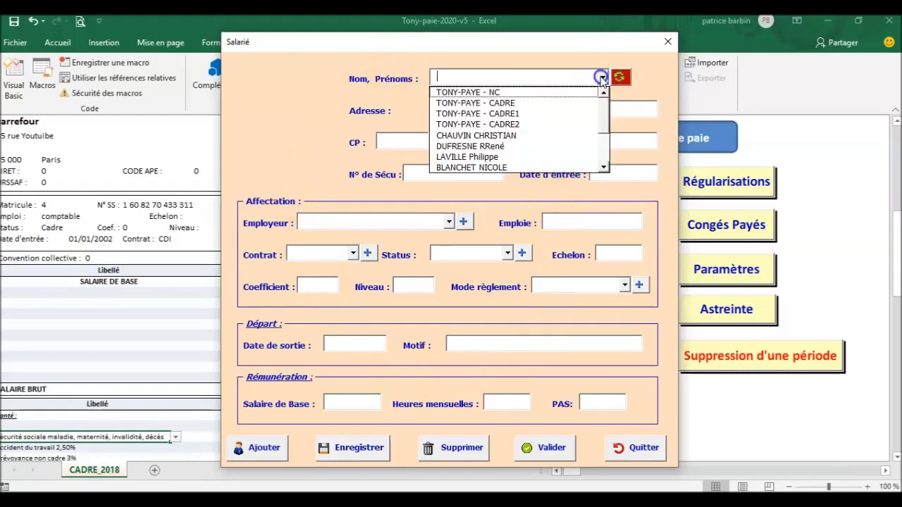
{"action": "left_click", "coordinate": [476, 92]}
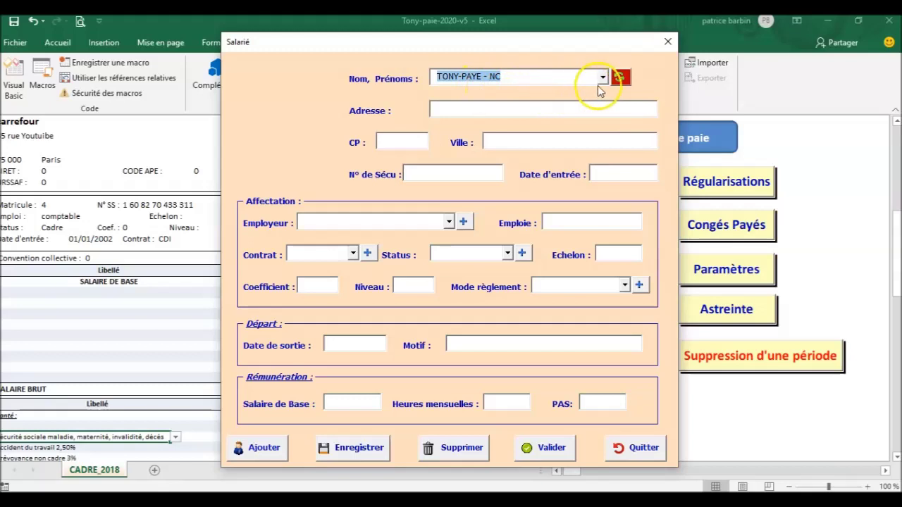
{"action": "left_click", "coordinate": [621, 79]}
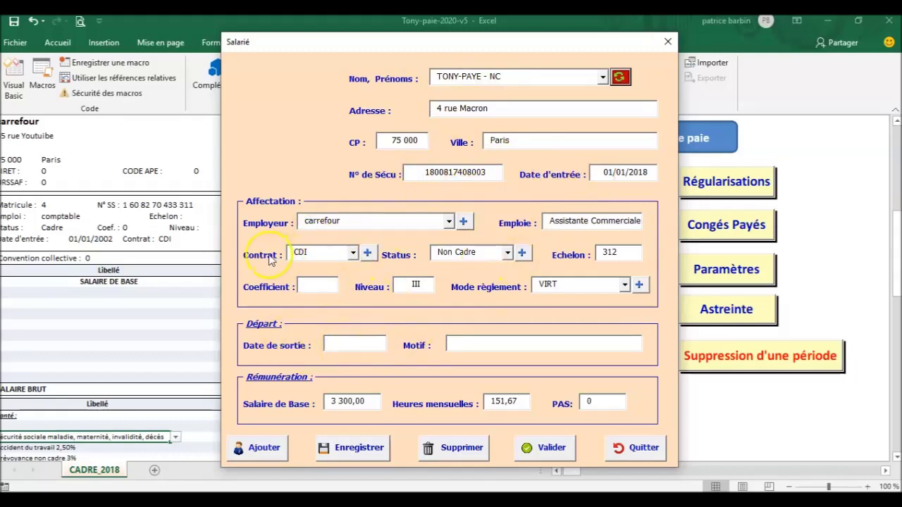
{"action": "left_click", "coordinate": [368, 254]}
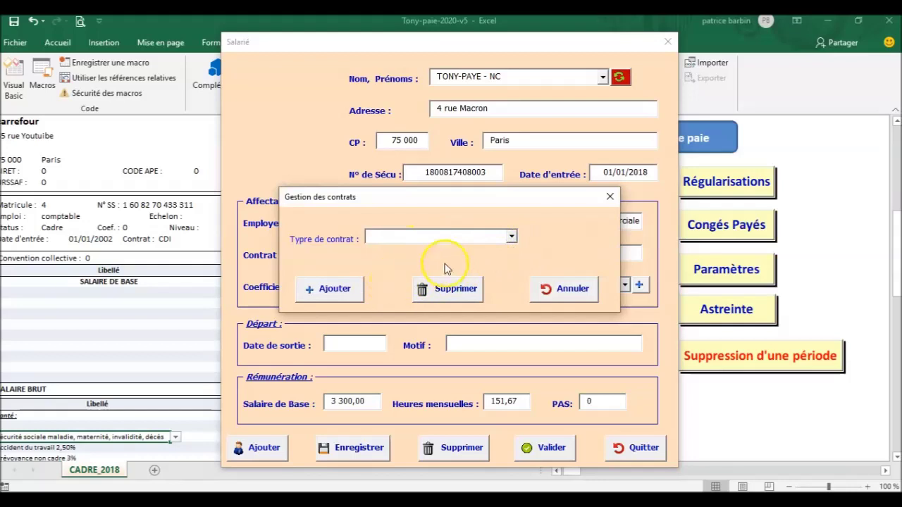
{"action": "left_click", "coordinate": [555, 290]}
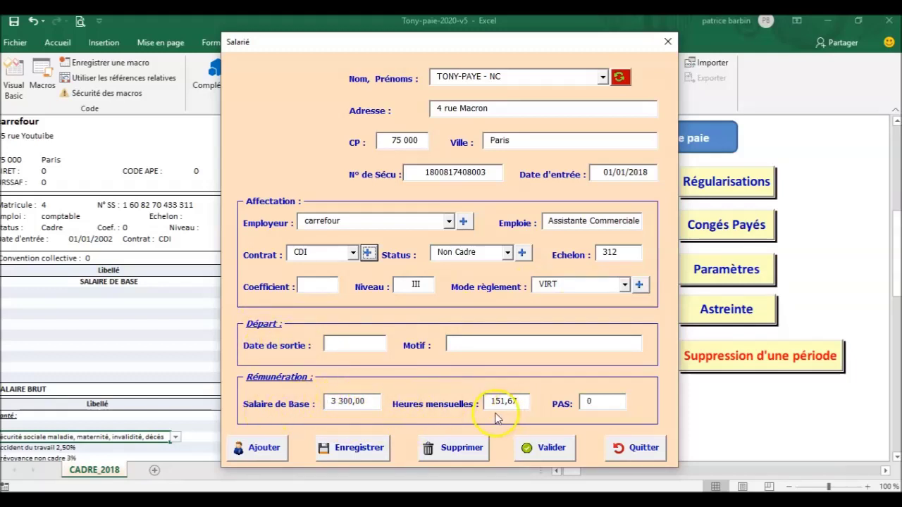
Step: Clear the employee's PAS value, save the record and bring the employee into the payslip
{"action": "double_click", "coordinate": [580, 397]}
{"action": "left_click", "coordinate": [620, 434]}
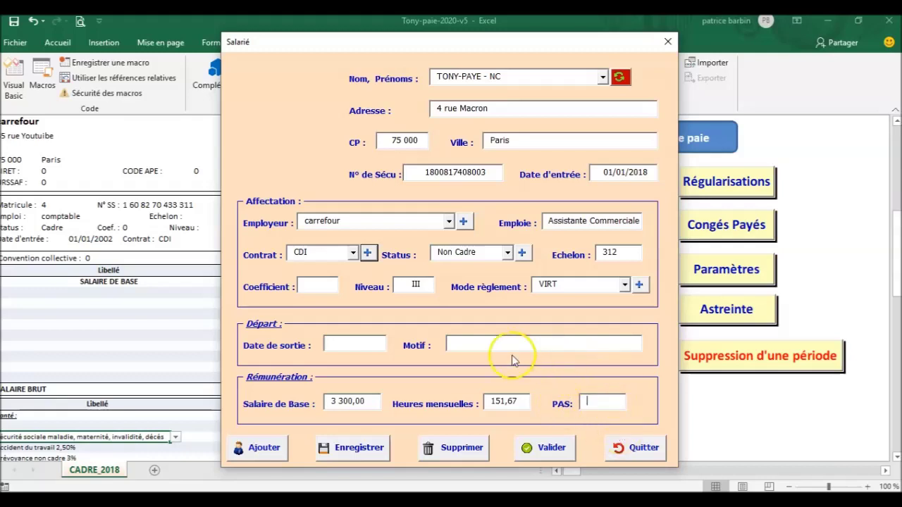
{"action": "left_click", "coordinate": [360, 449]}
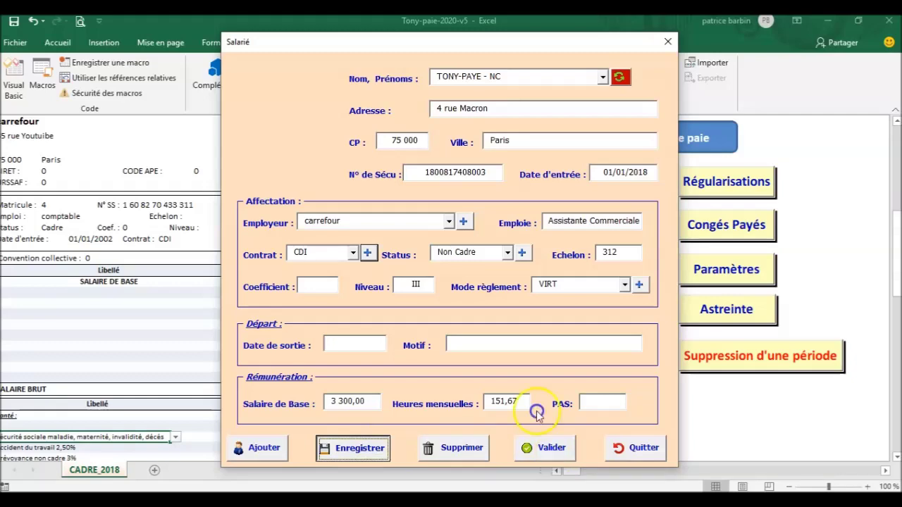
{"action": "left_click", "coordinate": [363, 449]}
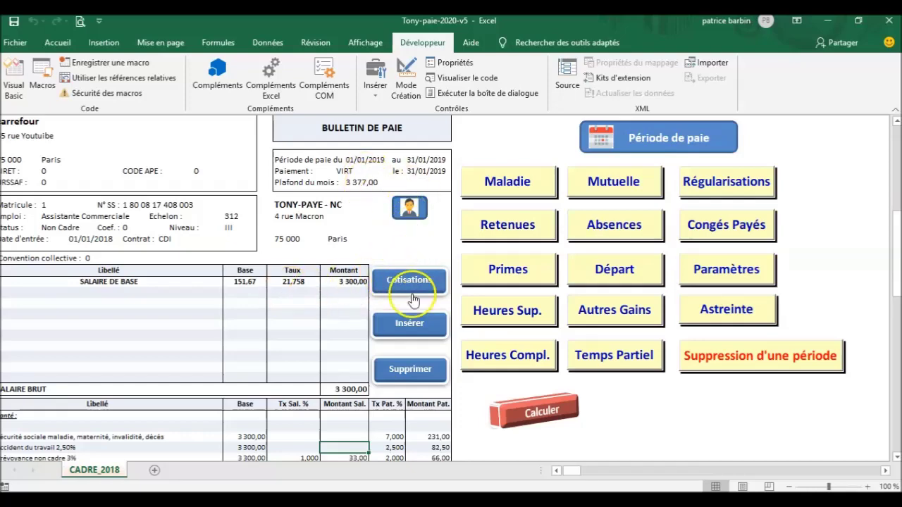
Step: Open the contributions manager and browse its list down to the Prévoyance cadre and non cadre entries
{"action": "left_click", "coordinate": [409, 282]}
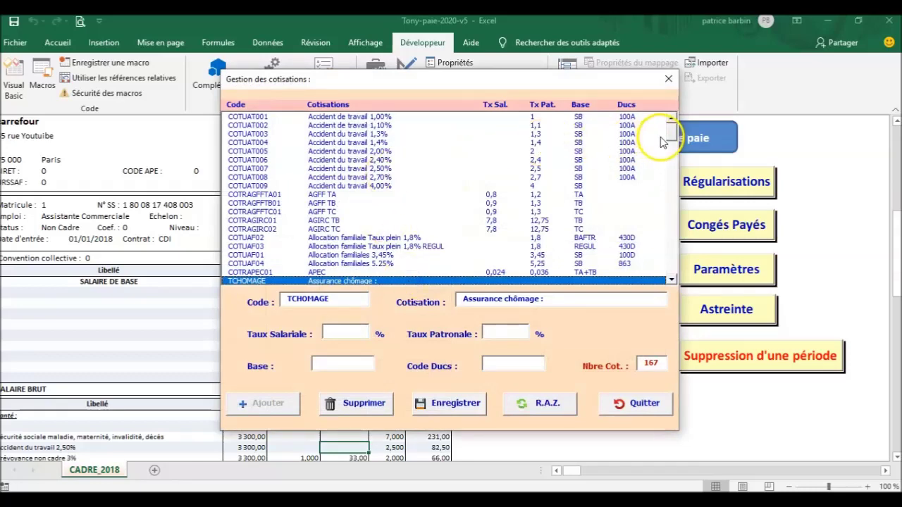
{"action": "left_click_drag", "start_coordinate": [670, 139], "coordinate": [669, 217]}
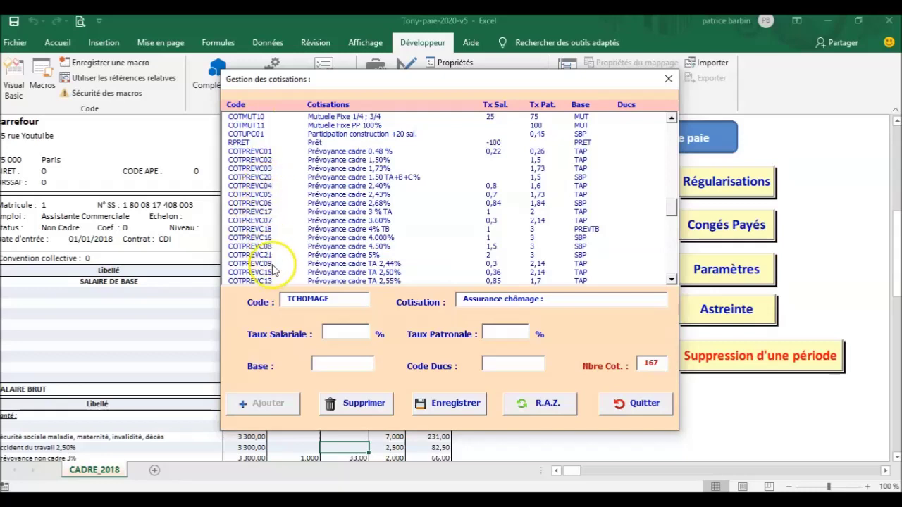
{"action": "left_click", "coordinate": [672, 224]}
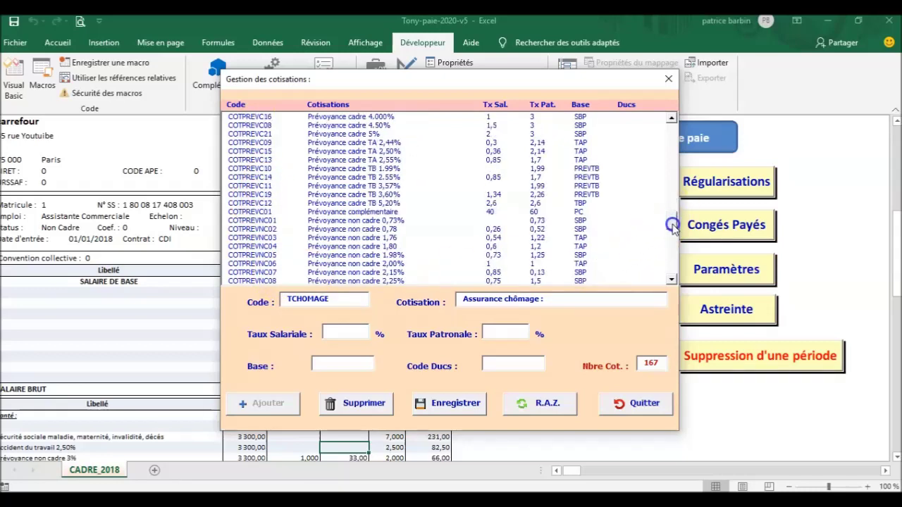
{"action": "left_click_drag", "start_coordinate": [672, 224], "coordinate": [672, 227]}
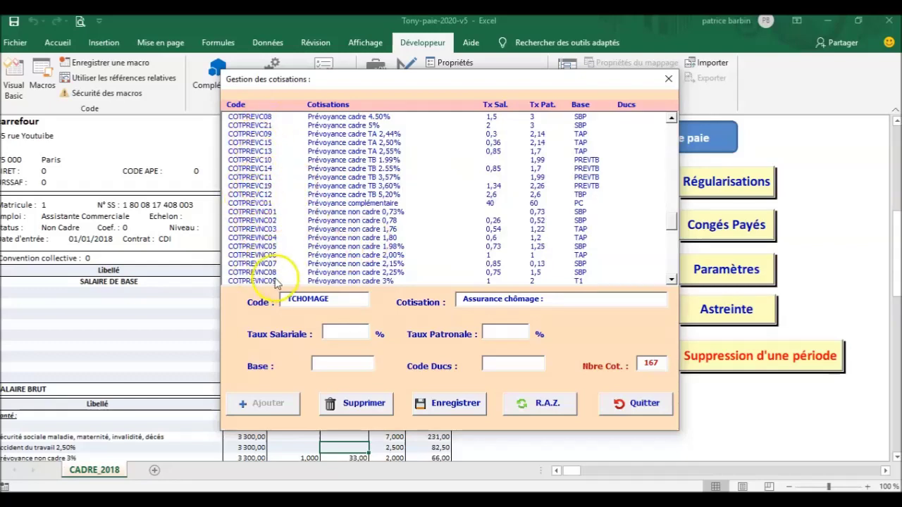
{"action": "left_click", "coordinate": [349, 299]}
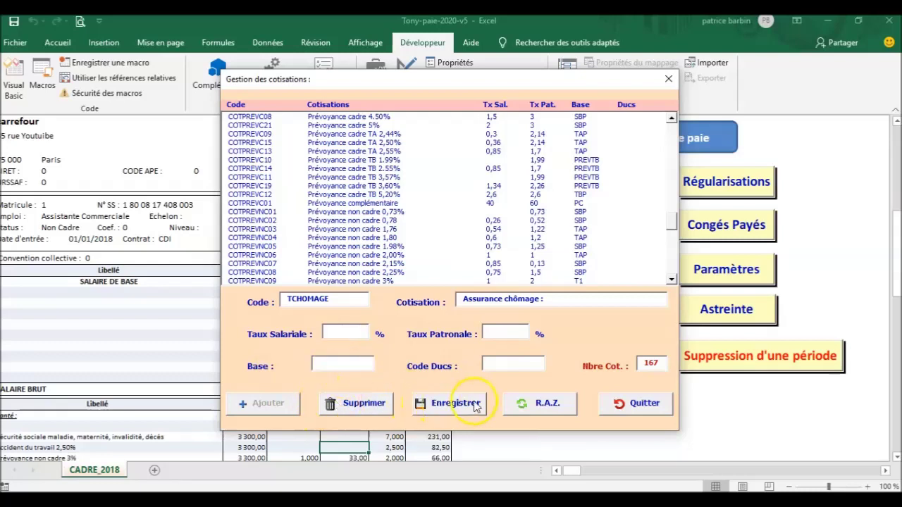
Step: Clear the entry fields of the contributions manager and close it
{"action": "left_click", "coordinate": [538, 407]}
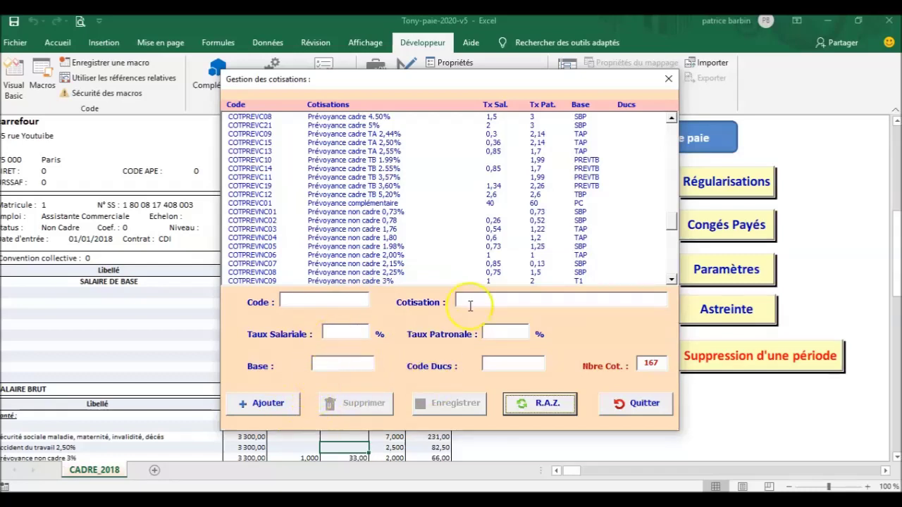
{"action": "left_click", "coordinate": [641, 410]}
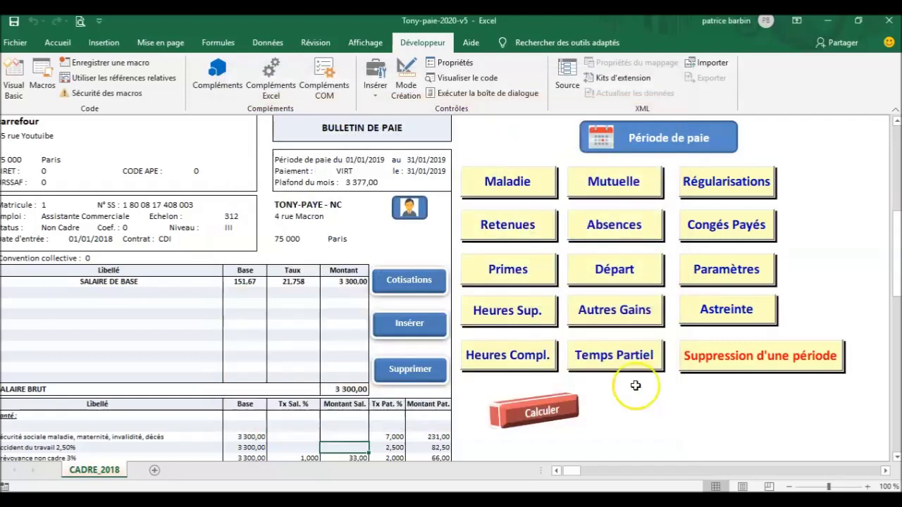
Step: Delete the empty payslip line below "Retraite ARRCO complémentaire T1" in the Retraite section
{"action": "scroll", "coordinate": [409, 204], "scroll_direction": "down", "scroll_amount": 2}
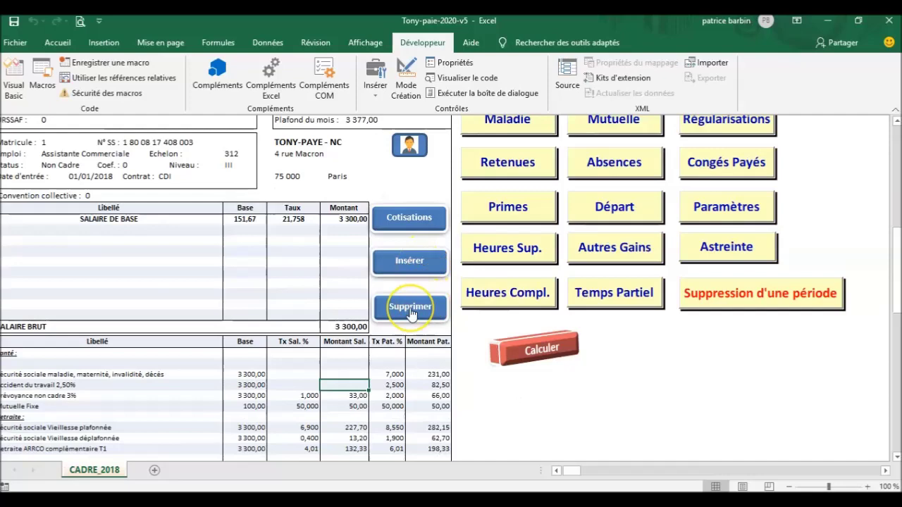
{"action": "scroll", "coordinate": [395, 289], "scroll_direction": "down", "scroll_amount": 3}
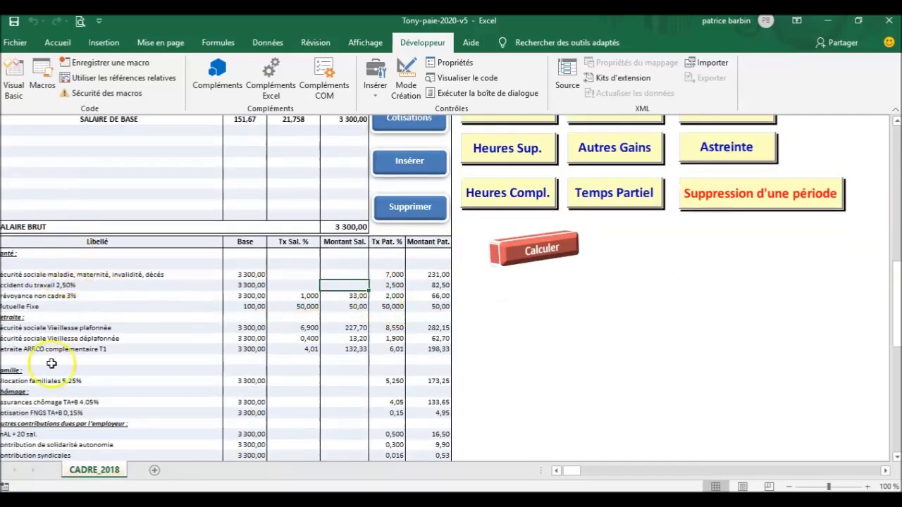
{"action": "scroll", "coordinate": [85, 247], "scroll_direction": "down", "scroll_amount": 1}
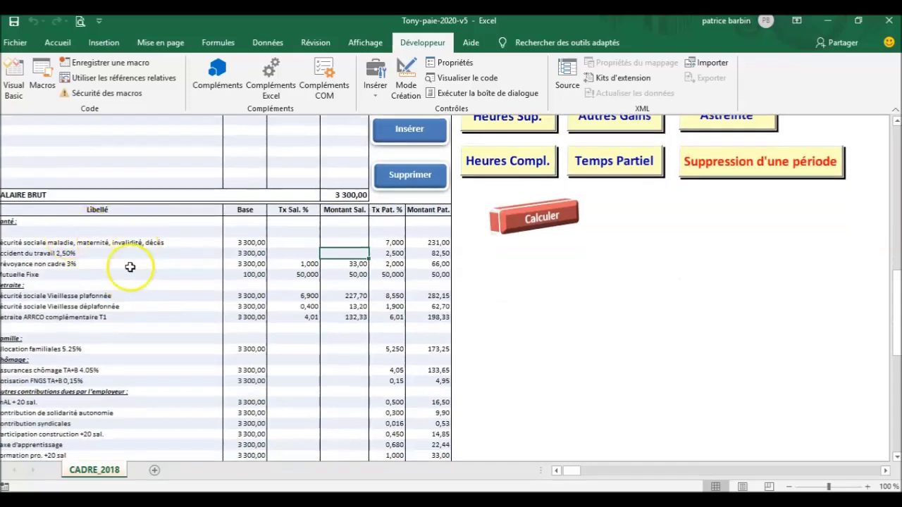
{"action": "scroll", "coordinate": [127, 317], "scroll_direction": "down", "scroll_amount": 1}
{"action": "scroll", "coordinate": [121, 354], "scroll_direction": "down", "scroll_amount": 3}
{"action": "scroll", "coordinate": [120, 355], "scroll_direction": "up", "scroll_amount": 3}
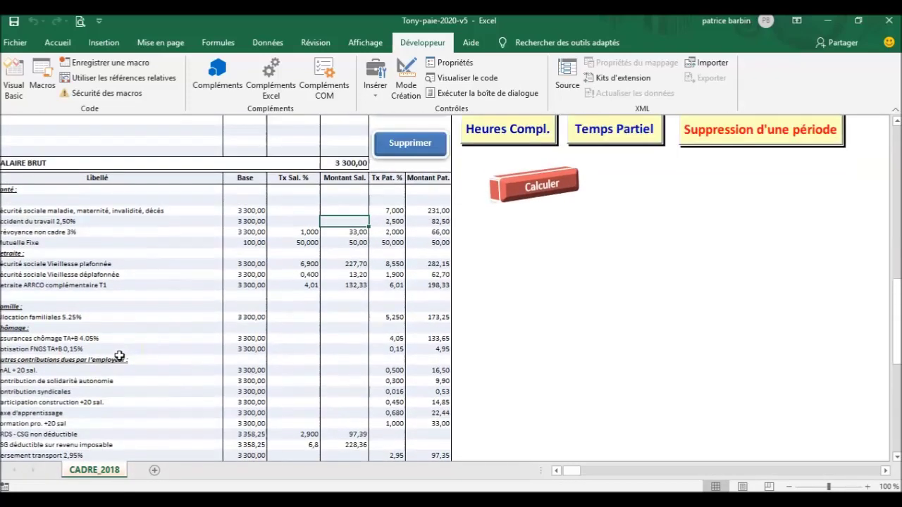
{"action": "scroll", "coordinate": [120, 355], "scroll_direction": "up", "scroll_amount": 2}
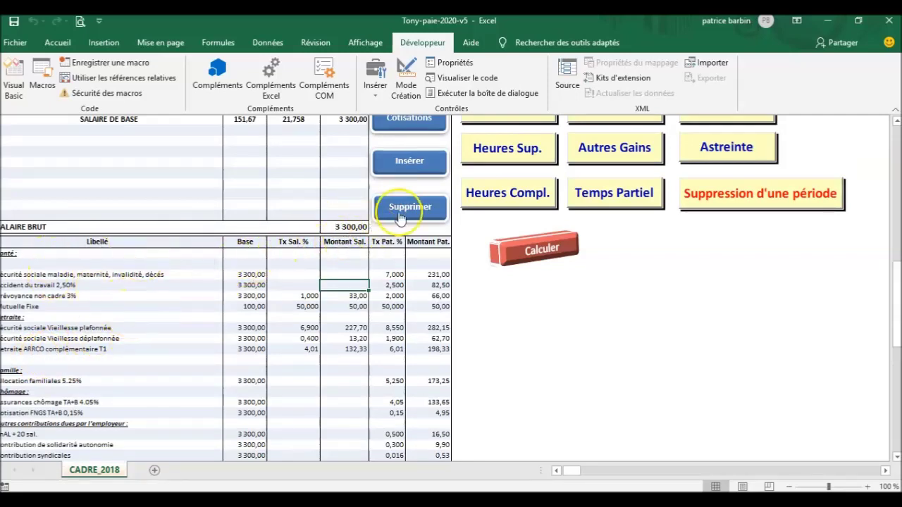
{"action": "left_click", "coordinate": [17, 360]}
{"action": "left_click", "coordinate": [406, 209]}
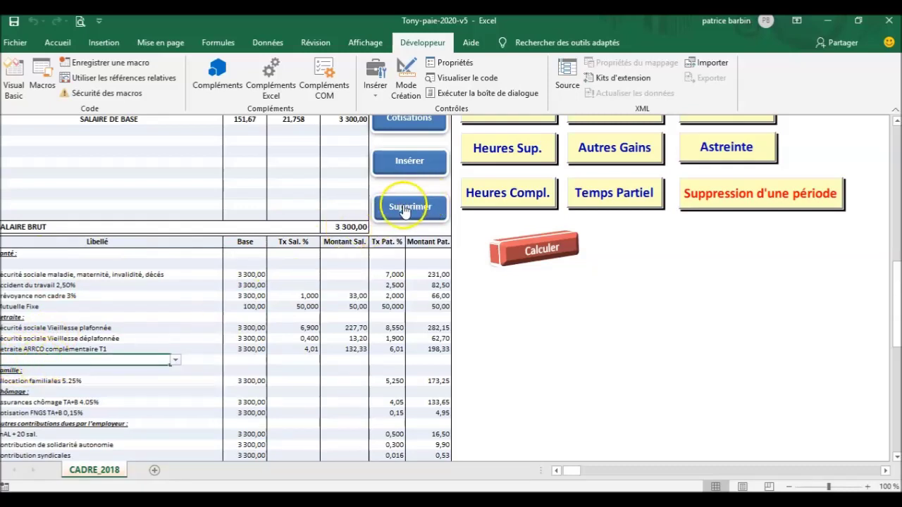
{"action": "left_click", "coordinate": [26, 360]}
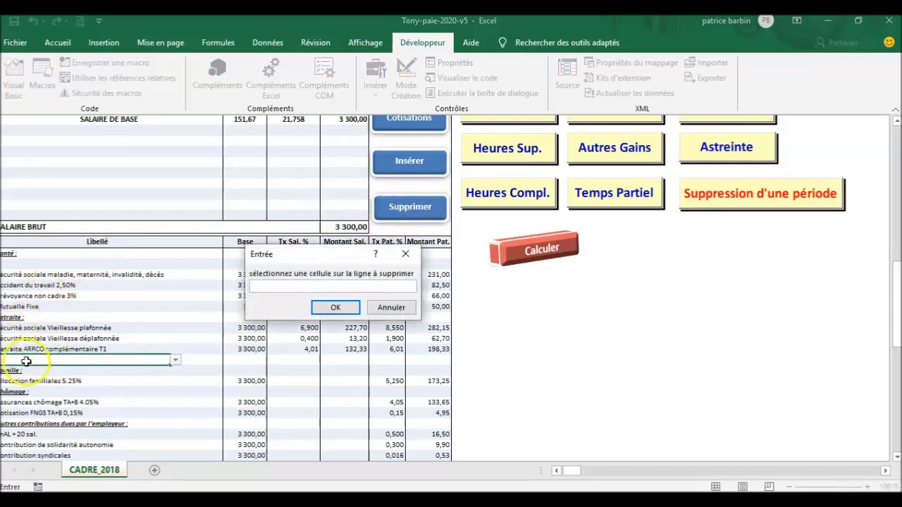
{"action": "left_click", "coordinate": [335, 308]}
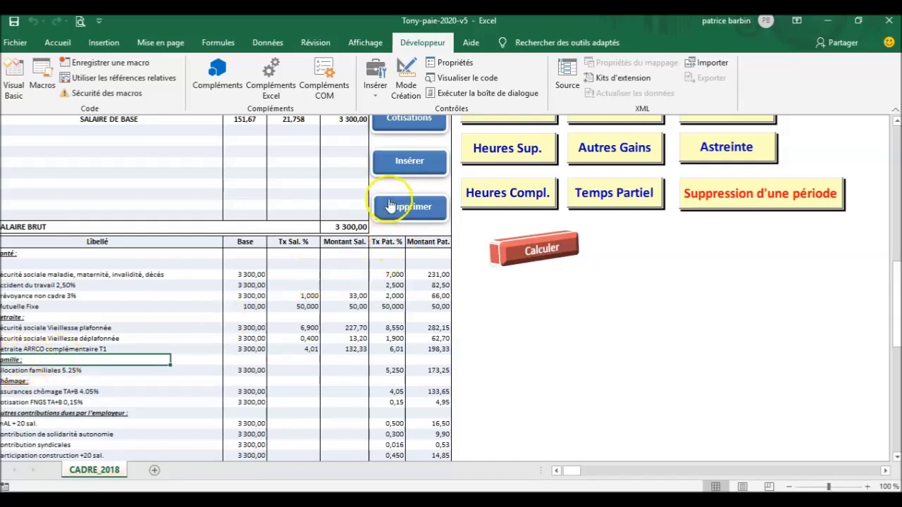
Step: Insert a blank line above the "Famille" heading, using cell $B$72 as the reference
{"action": "left_click", "coordinate": [417, 163]}
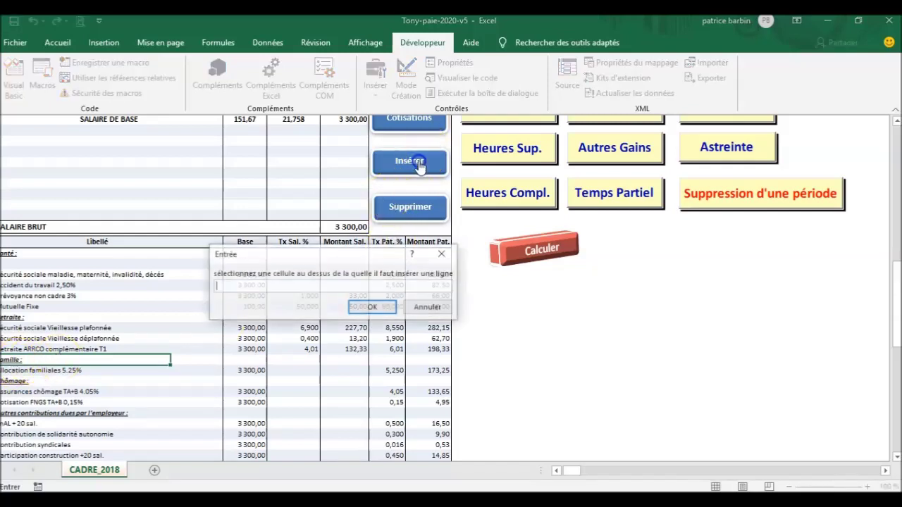
{"action": "left_click", "coordinate": [35, 362]}
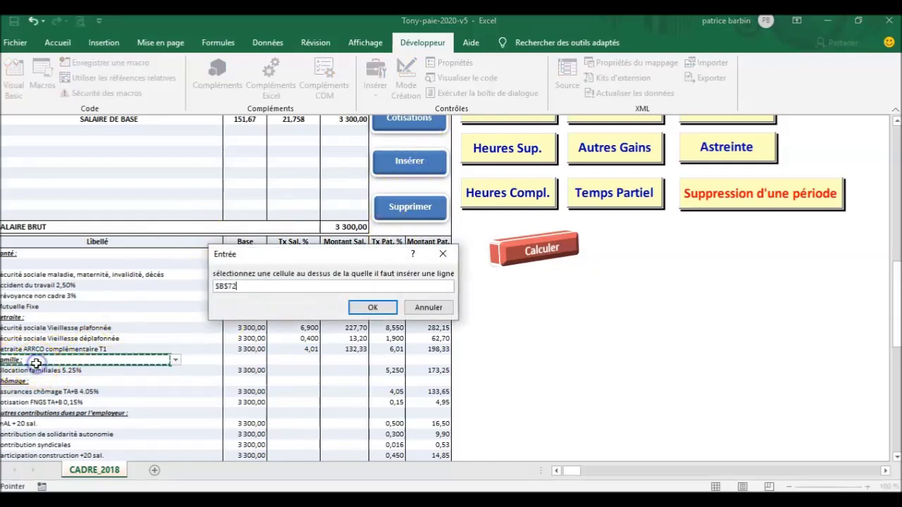
{"action": "left_click", "coordinate": [372, 307]}
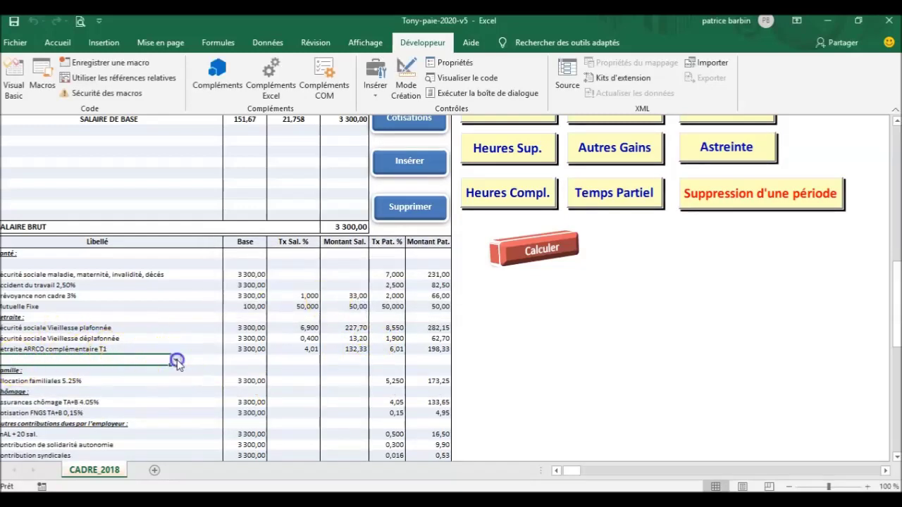
Step: Browse the contribution labels offered for the inserted line and highlight the Retraite block down to the Vieillesse déplafonnée line
{"action": "left_click", "coordinate": [175, 360]}
{"action": "mouse_move", "coordinate": [175, 382]}
{"action": "left_mouse_down"}
{"action": "mouse_move", "coordinate": [173, 413]}
{"action": "mouse_move", "coordinate": [172, 378]}
{"action": "left_mouse_up"}
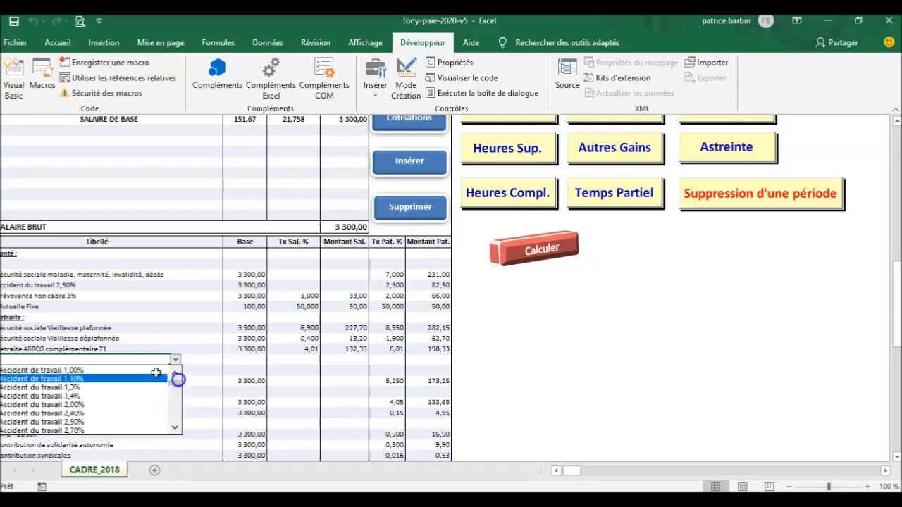
{"action": "left_click", "coordinate": [134, 370]}
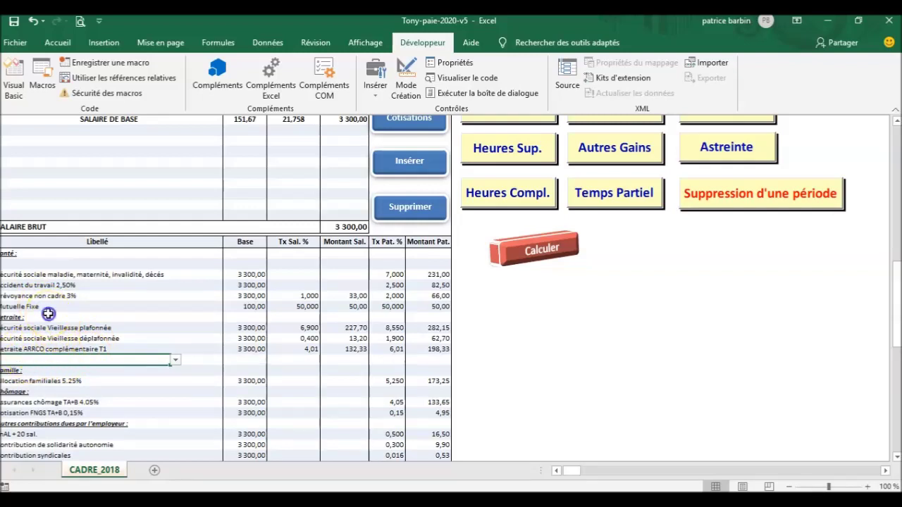
{"action": "left_click_drag", "start_coordinate": [44, 317], "coordinate": [433, 343]}
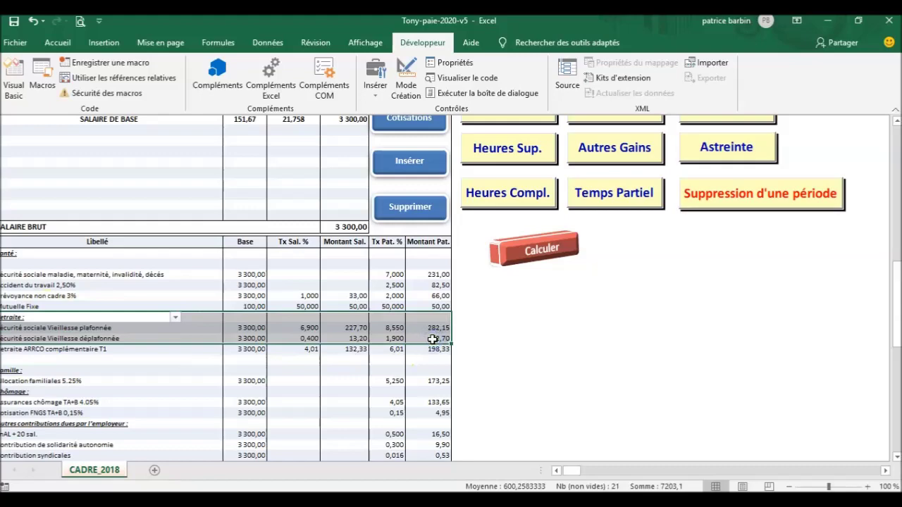
{"action": "left_click", "coordinate": [95, 340]}
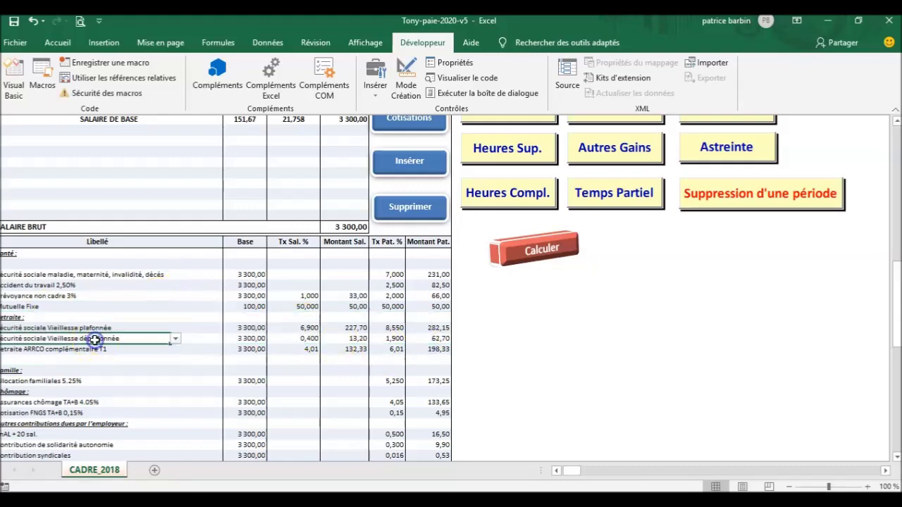
Step: Pick year 2019 and month mai-19 in the payslip period form, and leave it without validating
{"action": "scroll", "coordinate": [94, 339], "scroll_direction": "up", "scroll_amount": 5}
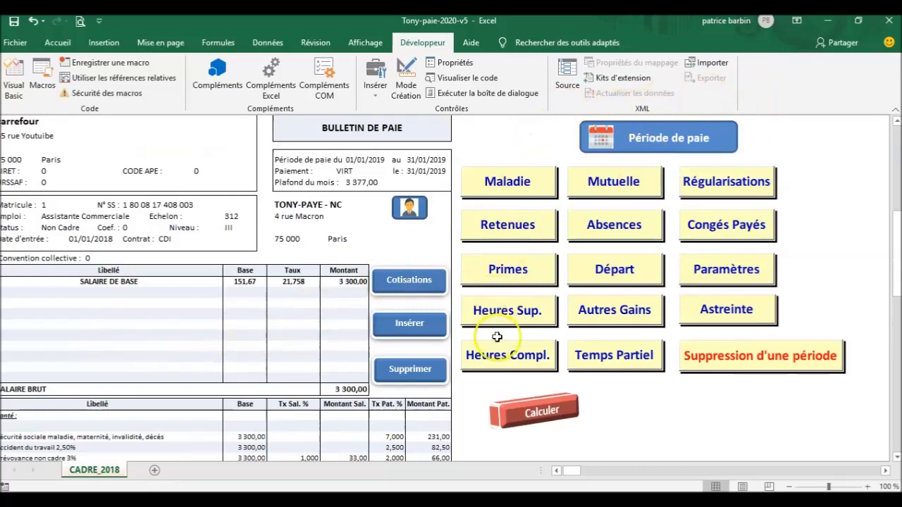
{"action": "left_click", "coordinate": [651, 139]}
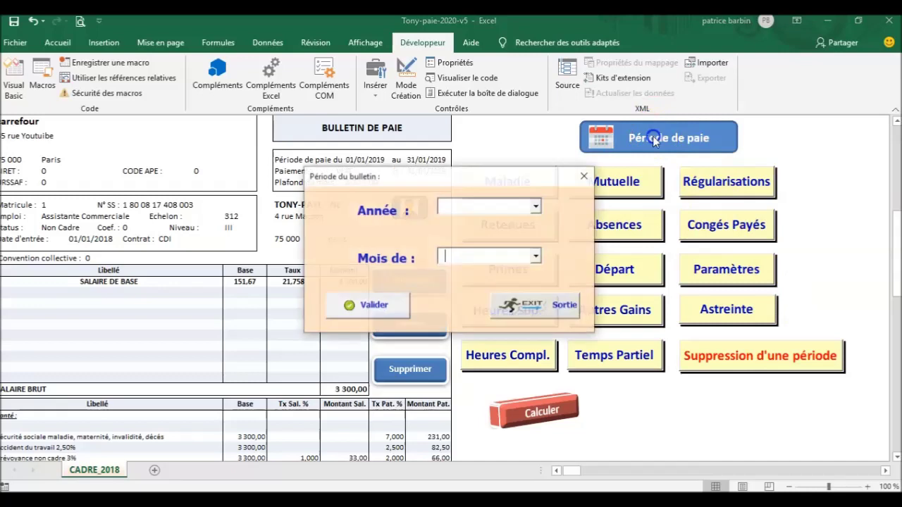
{"action": "left_click", "coordinate": [537, 209]}
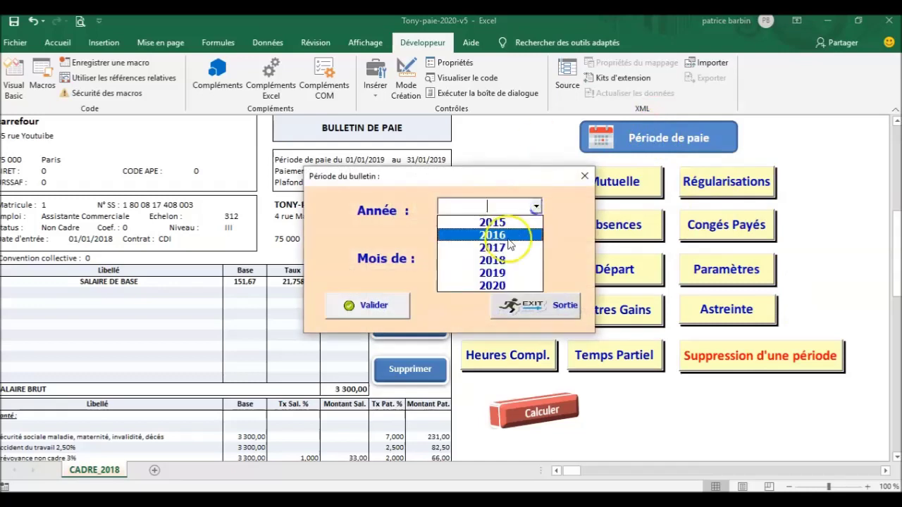
{"action": "left_click", "coordinate": [517, 276]}
{"action": "left_click", "coordinate": [537, 257]}
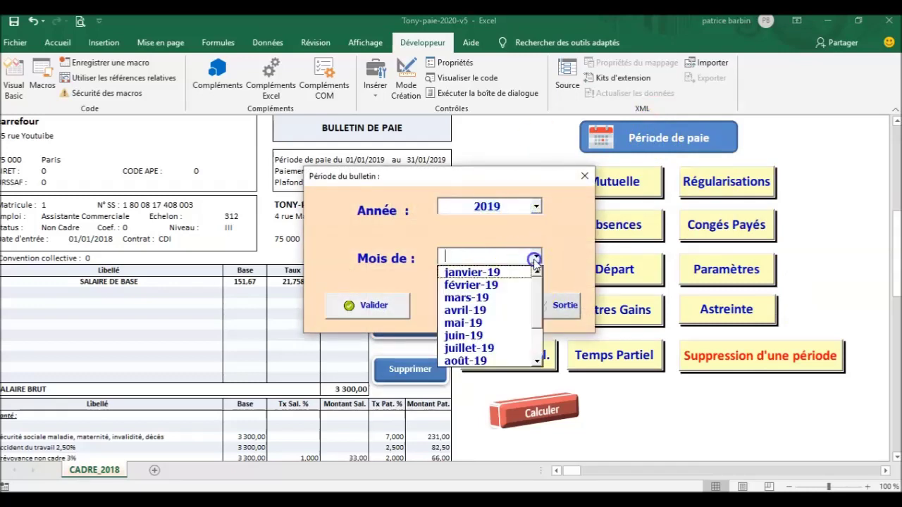
{"action": "left_click", "coordinate": [444, 321]}
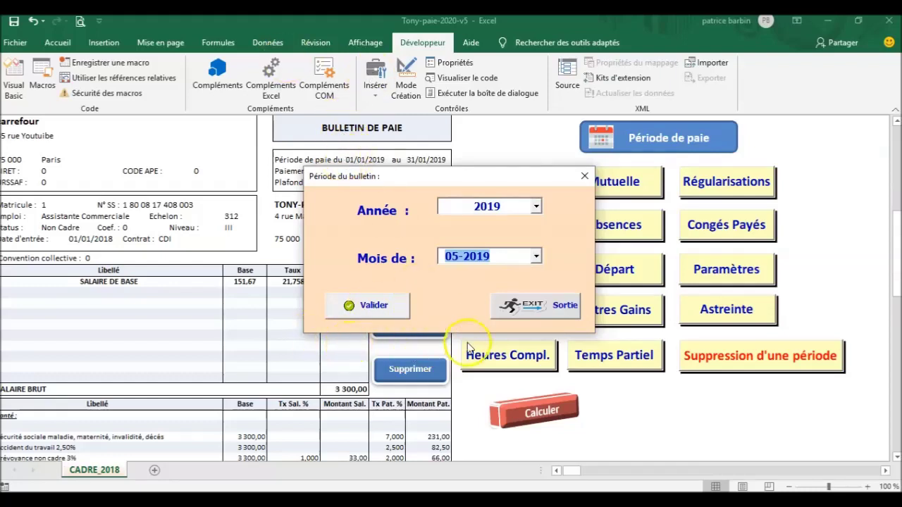
{"action": "left_click", "coordinate": [535, 311]}
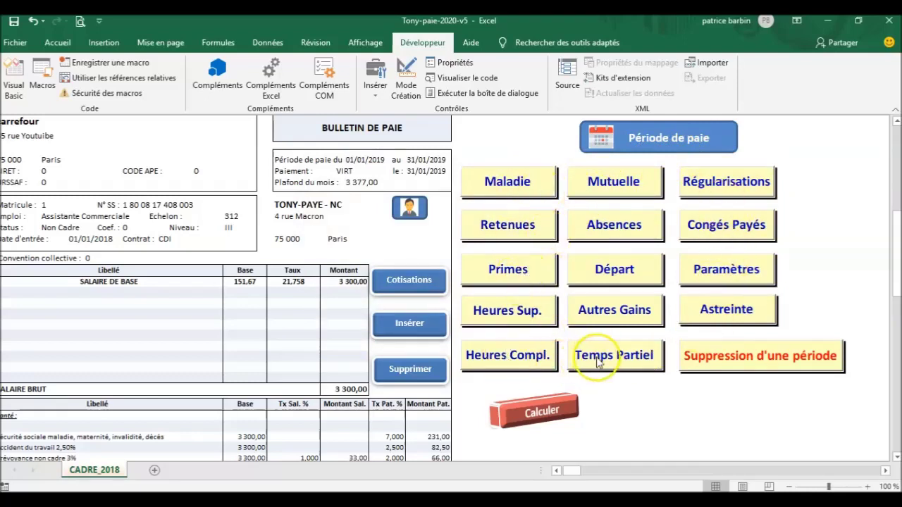
Step: View the sick leave form and its IJSS calculation form, and close both without entering anything
{"action": "left_click", "coordinate": [524, 183]}
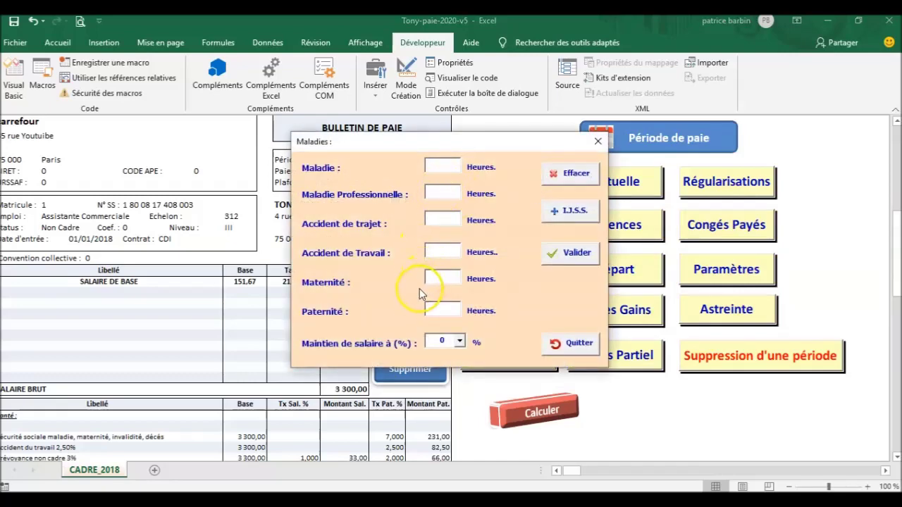
{"action": "left_click", "coordinate": [569, 213]}
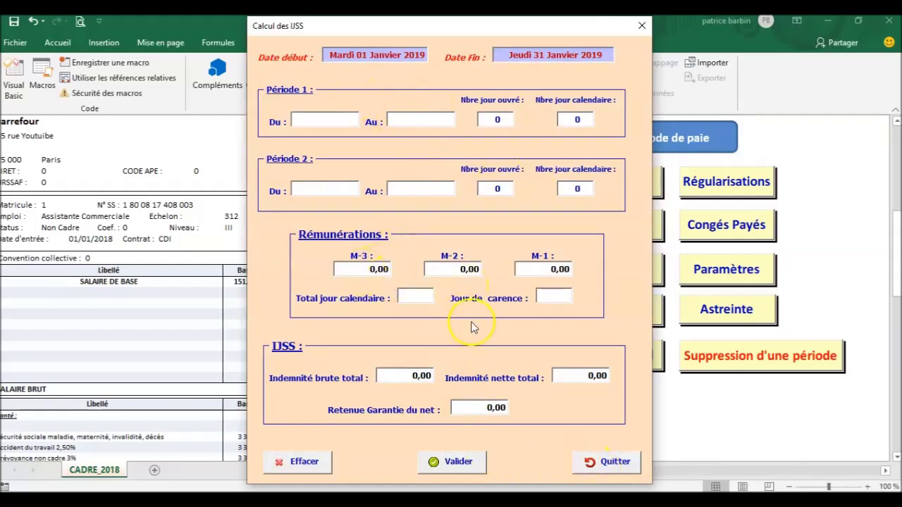
{"action": "left_click", "coordinate": [605, 462]}
{"action": "left_click", "coordinate": [578, 342]}
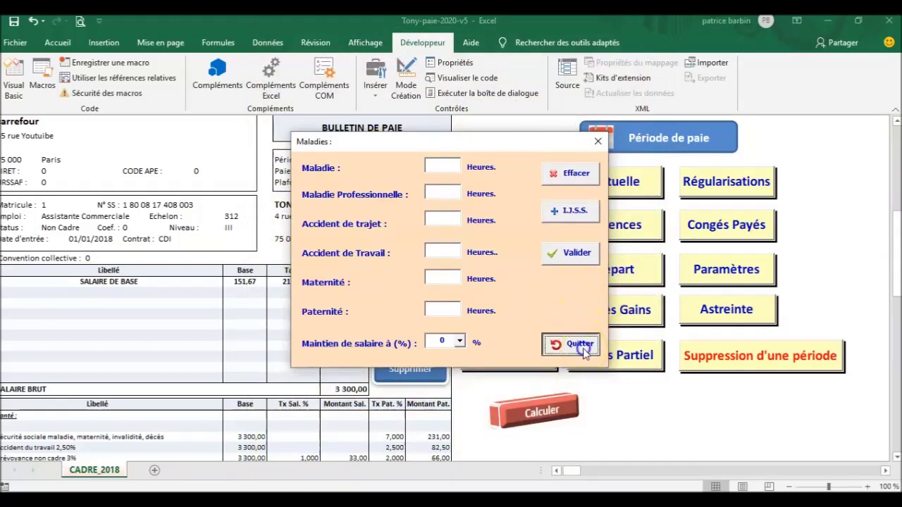
Step: View the Mutuelle amount form and the Retenues form, closing each without changes
{"action": "left_click", "coordinate": [620, 181]}
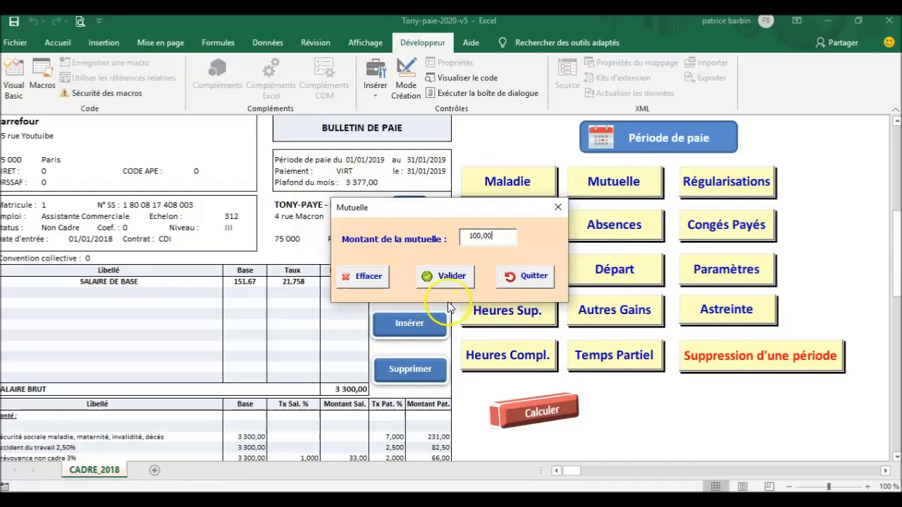
{"action": "left_click", "coordinate": [528, 278]}
{"action": "left_click", "coordinate": [512, 225]}
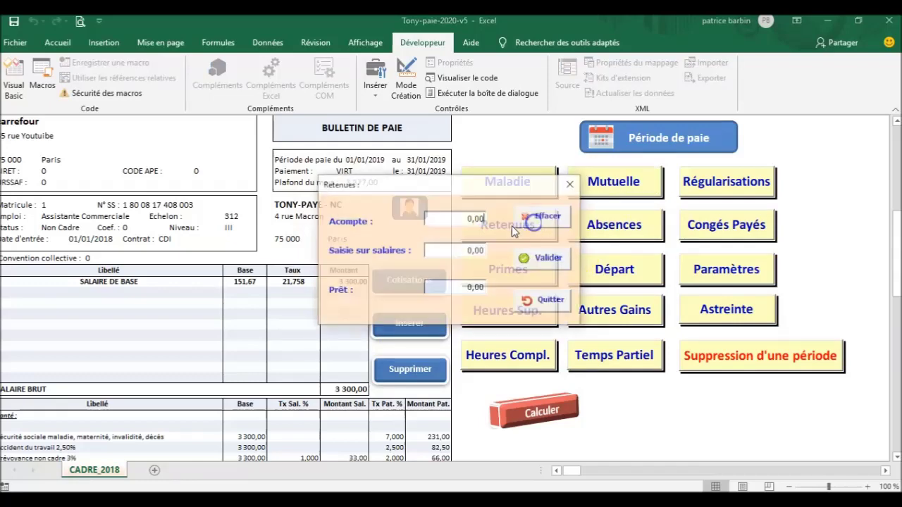
{"action": "left_click", "coordinate": [562, 299]}
Step: View the unpaid absences form and the Congés pris form, closing each without entering any days
{"action": "left_click", "coordinate": [614, 226]}
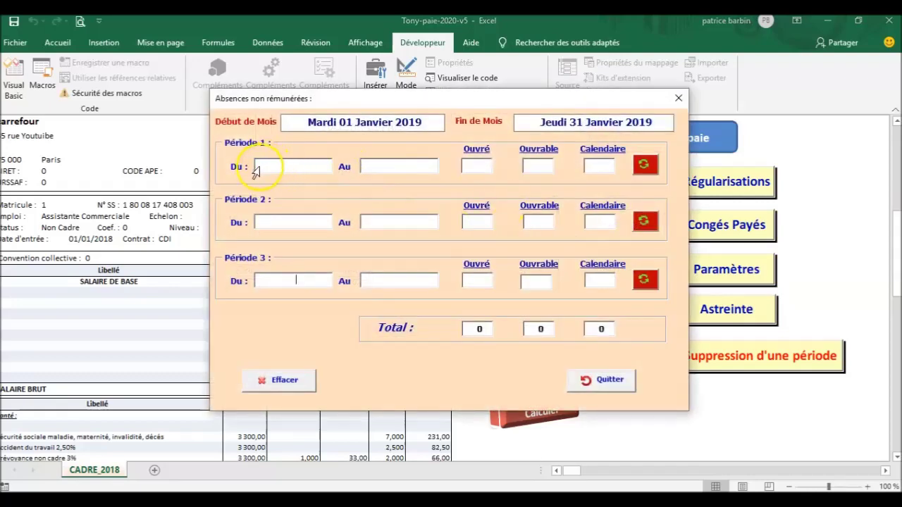
{"action": "left_click", "coordinate": [611, 381]}
{"action": "left_click", "coordinate": [716, 239]}
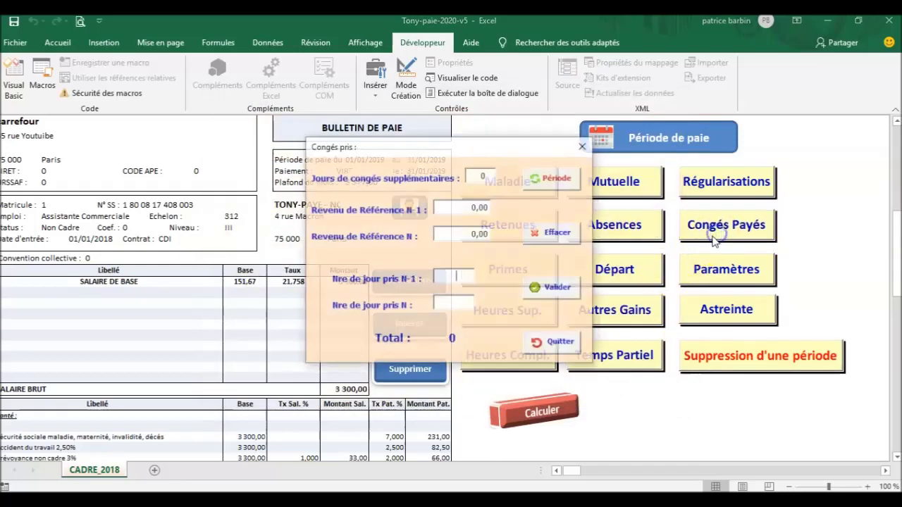
{"action": "left_click", "coordinate": [553, 335]}
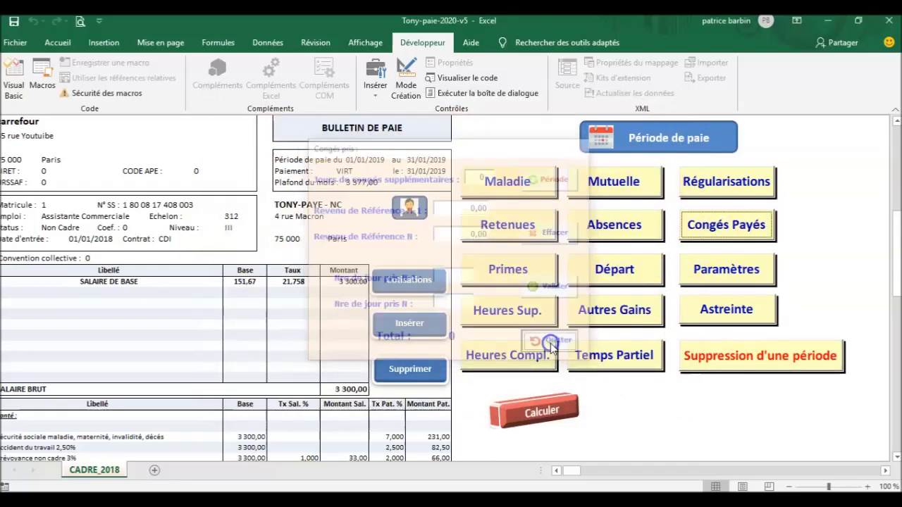
Step: View and close the Primes form, and open the payroll parameters window, moving it over the payslip
{"action": "left_click", "coordinate": [521, 270]}
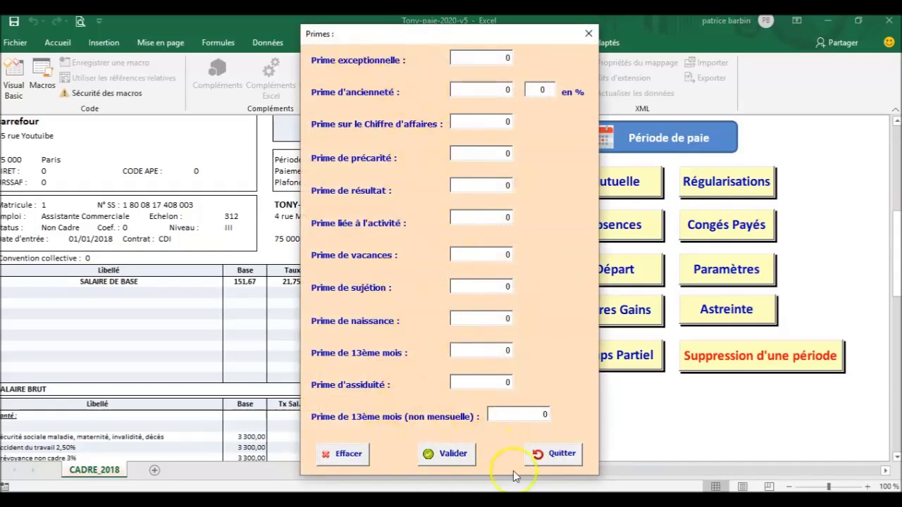
{"action": "left_click", "coordinate": [555, 454]}
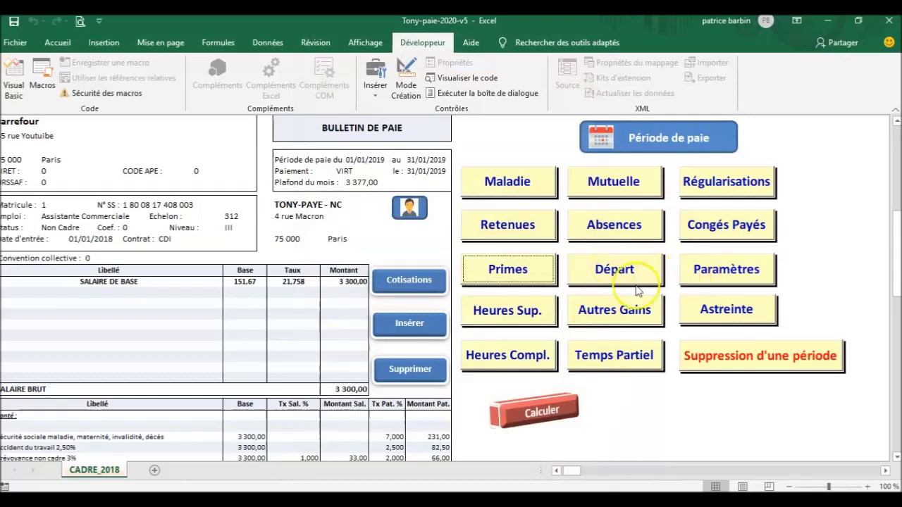
{"action": "left_click", "coordinate": [694, 268]}
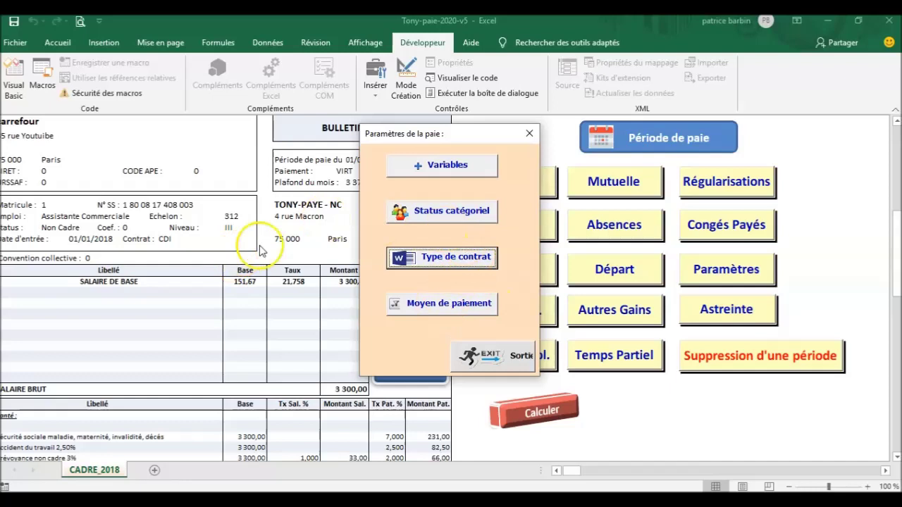
{"action": "left_click_drag", "start_coordinate": [404, 134], "coordinate": [296, 243]}
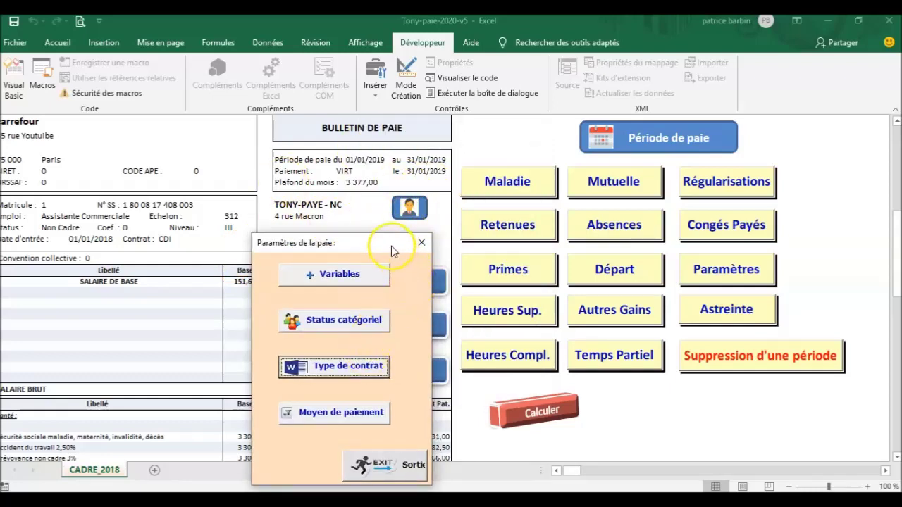
Step: View the payroll variables form for the year 2022, and close it and the payroll parameters window without entering any values
{"action": "left_click_drag", "start_coordinate": [391, 242], "coordinate": [448, 214]}
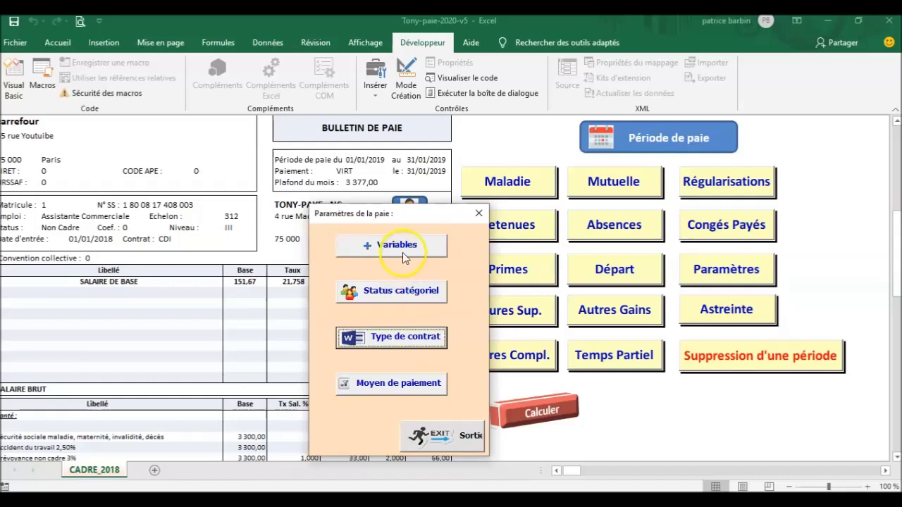
{"action": "left_click", "coordinate": [402, 252]}
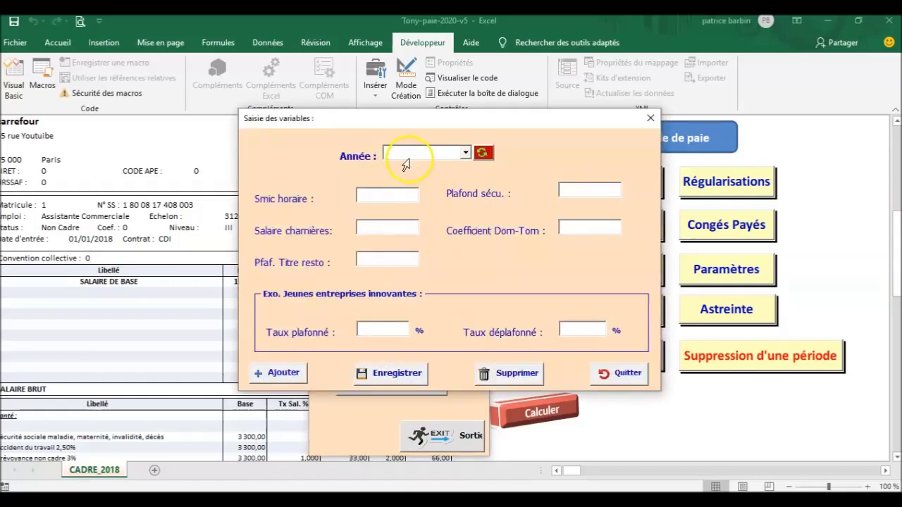
{"action": "left_click", "coordinate": [465, 154]}
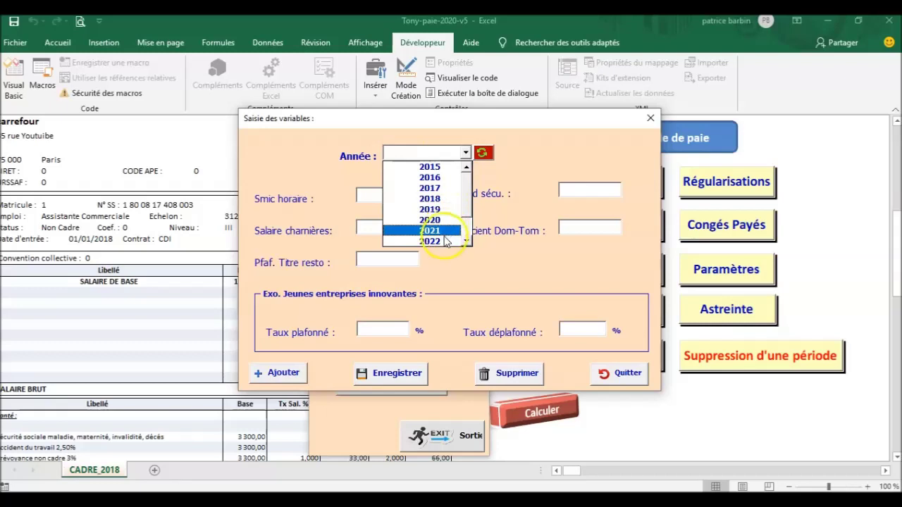
{"action": "left_click", "coordinate": [444, 242]}
{"action": "left_click", "coordinate": [491, 155]}
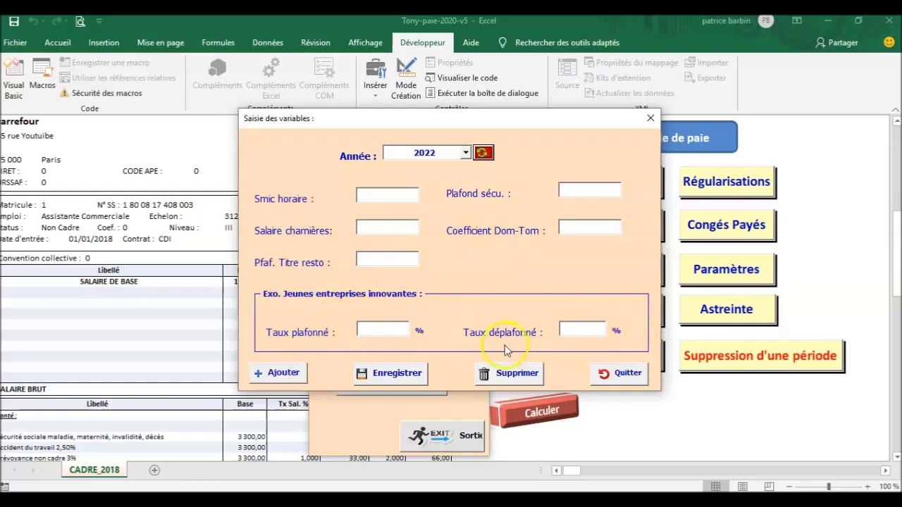
{"action": "left_click", "coordinate": [598, 377]}
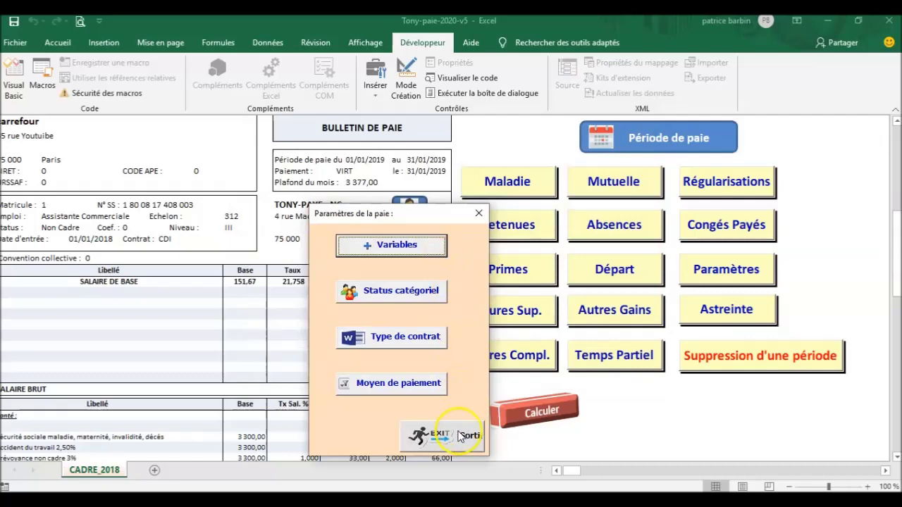
{"action": "left_click", "coordinate": [460, 436]}
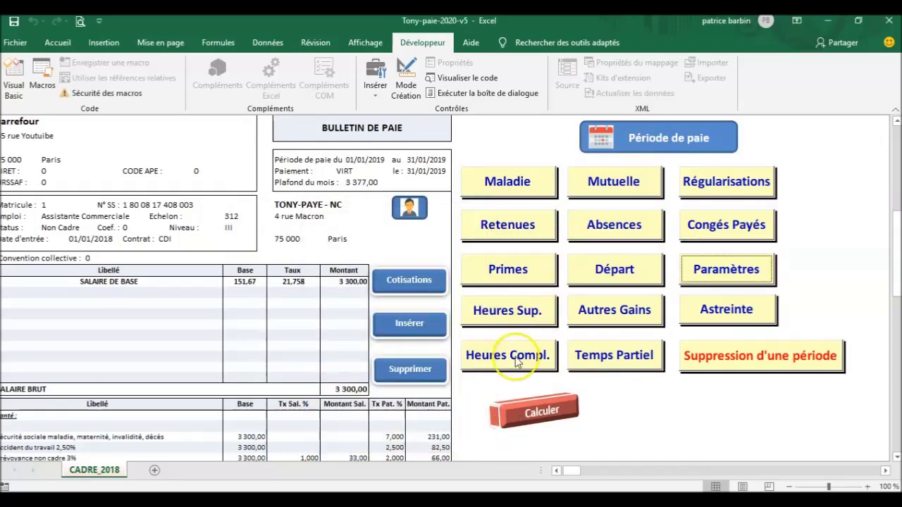
Step: View the Autres Gains form, closing it without entering amounts, and look over the payslip's gross salary and contribution lines
{"action": "left_click", "coordinate": [630, 313]}
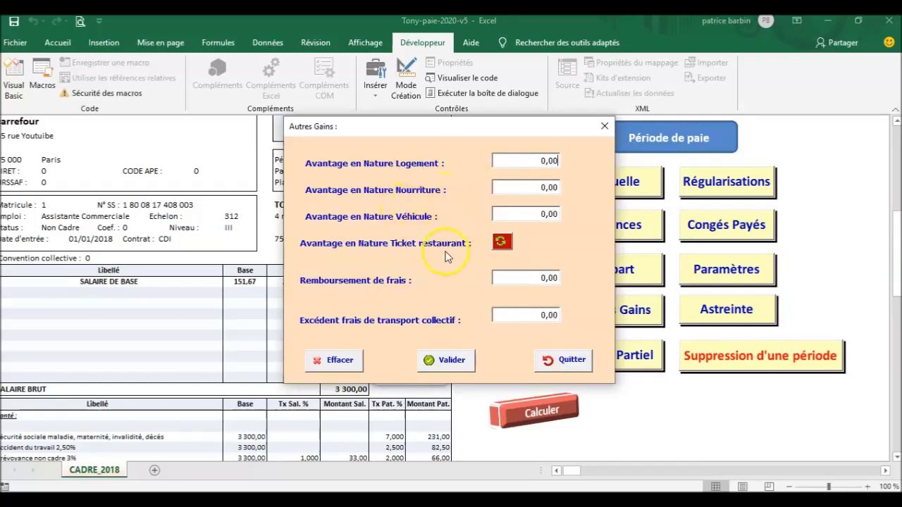
{"action": "left_click", "coordinate": [564, 360]}
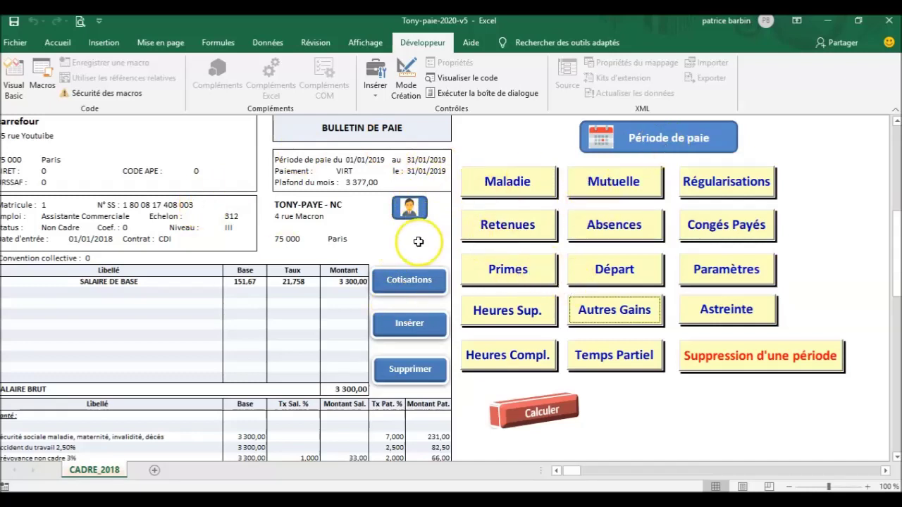
{"action": "scroll", "coordinate": [416, 236], "scroll_direction": "down", "scroll_amount": 2}
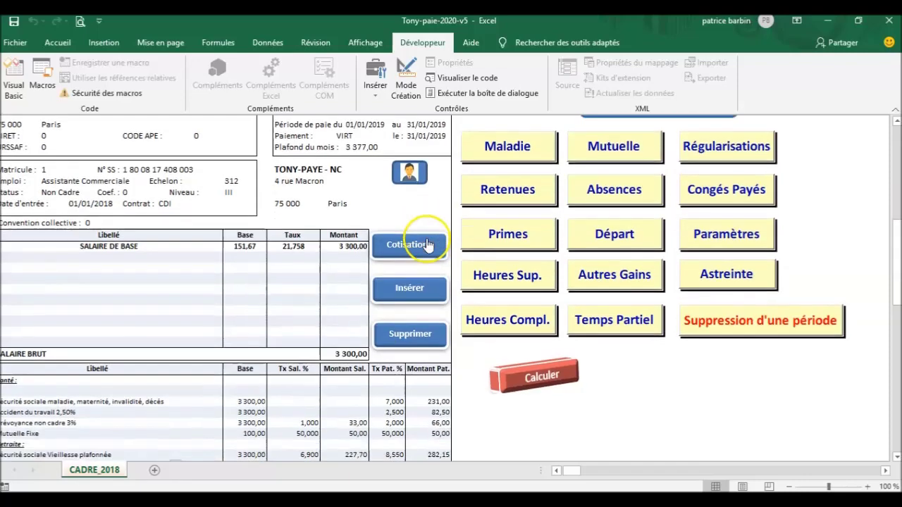
{"action": "scroll", "coordinate": [423, 236], "scroll_direction": "down", "scroll_amount": 2}
{"action": "scroll", "coordinate": [328, 207], "scroll_direction": "up", "scroll_amount": 4}
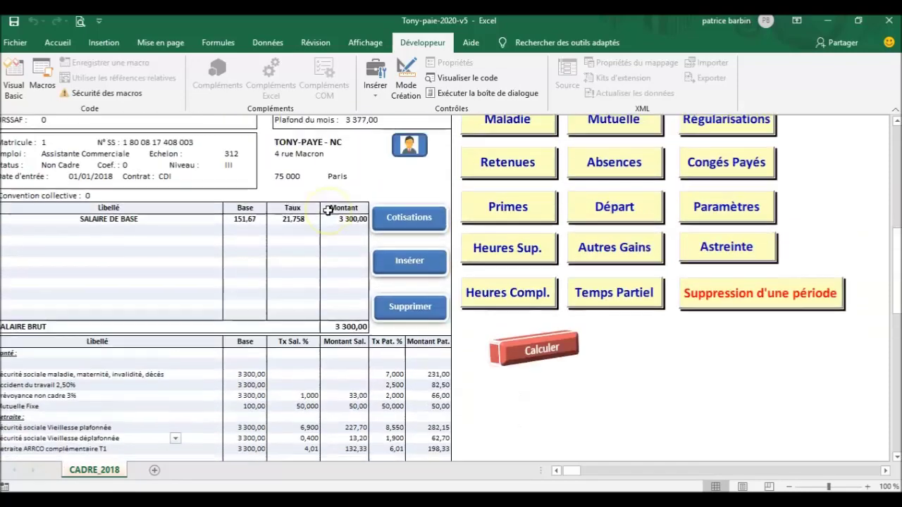
{"action": "scroll", "coordinate": [346, 312], "scroll_direction": "down", "scroll_amount": 4}
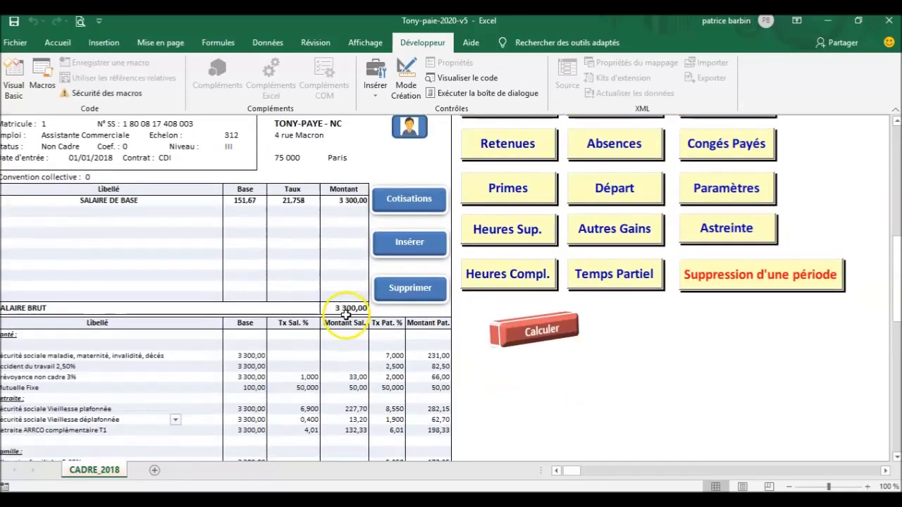
{"action": "scroll", "coordinate": [345, 317], "scroll_direction": "down", "scroll_amount": 2}
{"action": "scroll", "coordinate": [344, 318], "scroll_direction": "up", "scroll_amount": 4}
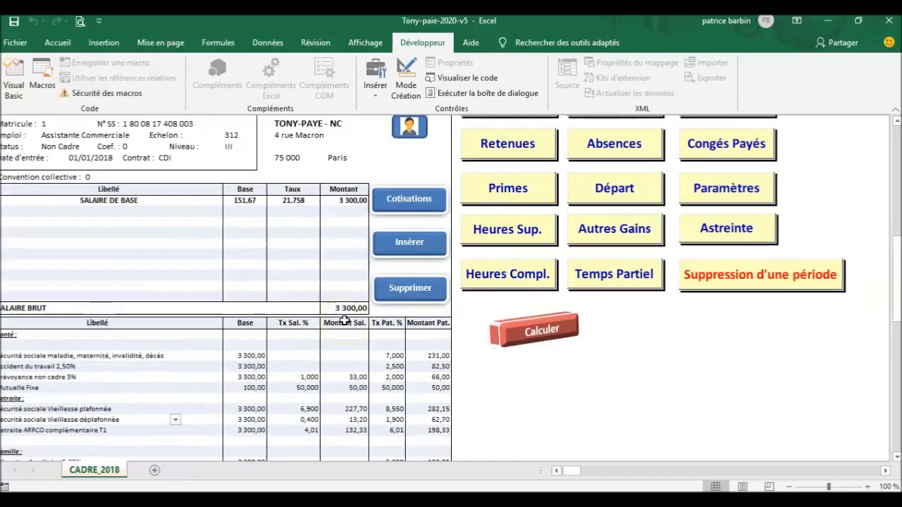
{"action": "scroll", "coordinate": [345, 320], "scroll_direction": "up", "scroll_amount": 3}
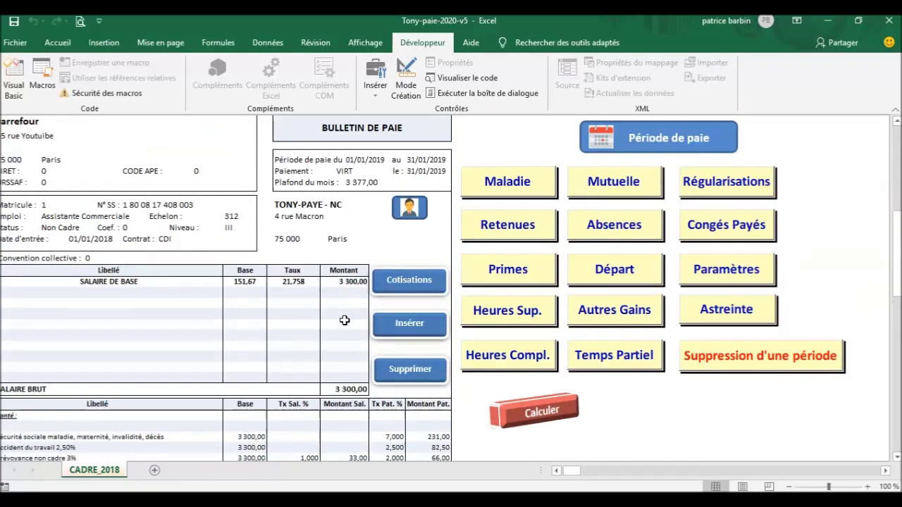
Step: Delete the janv-2019 pay period and confirm the deletion
{"action": "left_click", "coordinate": [768, 358]}
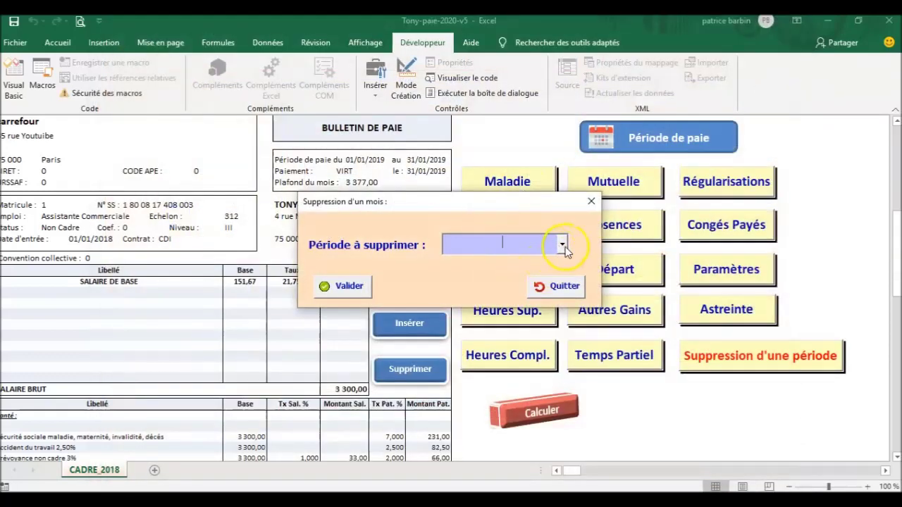
{"action": "left_click", "coordinate": [562, 245]}
{"action": "left_click", "coordinate": [504, 262]}
{"action": "left_click", "coordinate": [363, 286]}
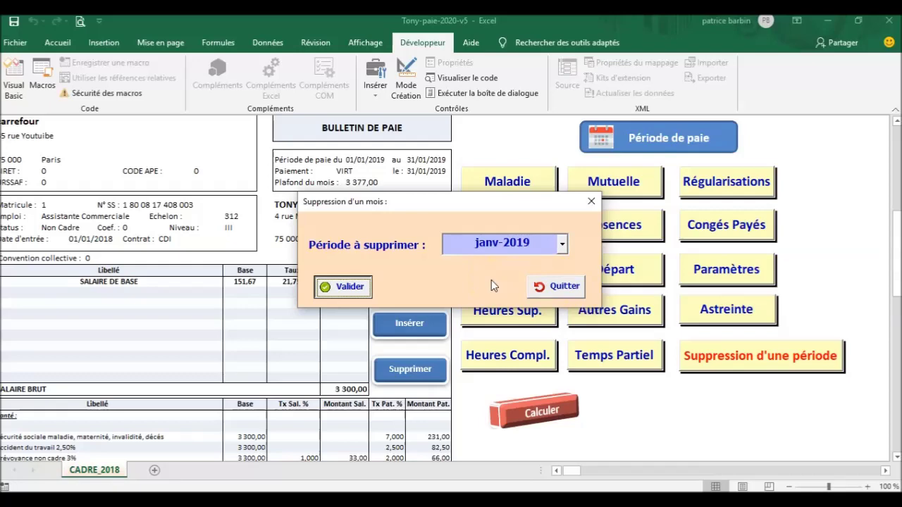
{"action": "key", "text": "Return"}
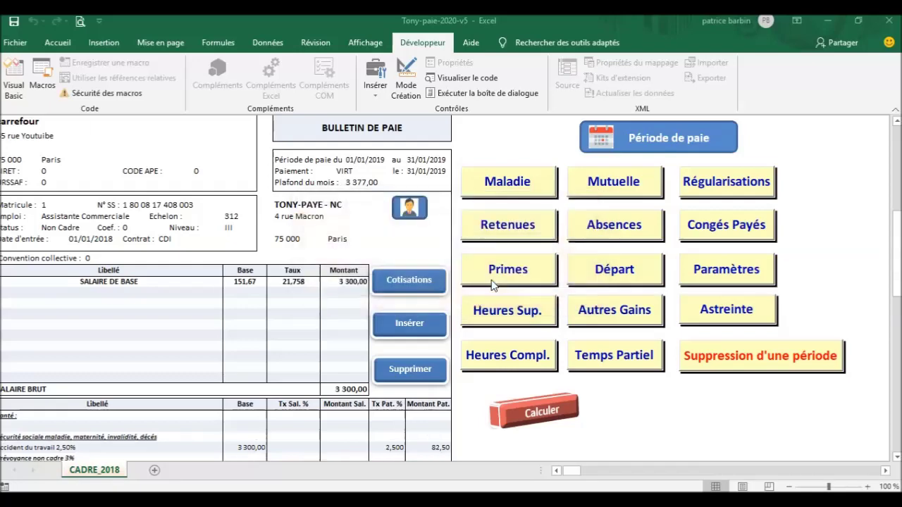
Step: View the social regularisation form for excess prévoyance and close it without entering any monthly amounts
{"action": "left_click", "coordinate": [326, 115]}
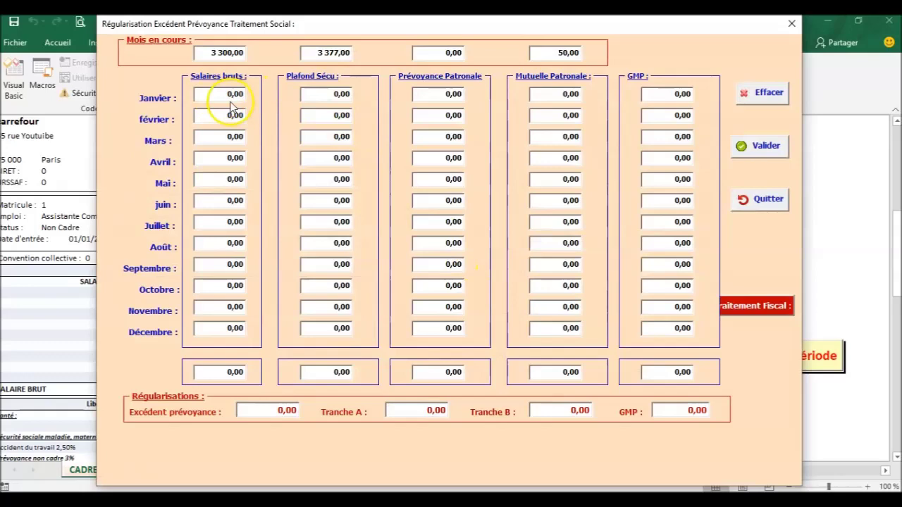
{"action": "left_click", "coordinate": [778, 200]}
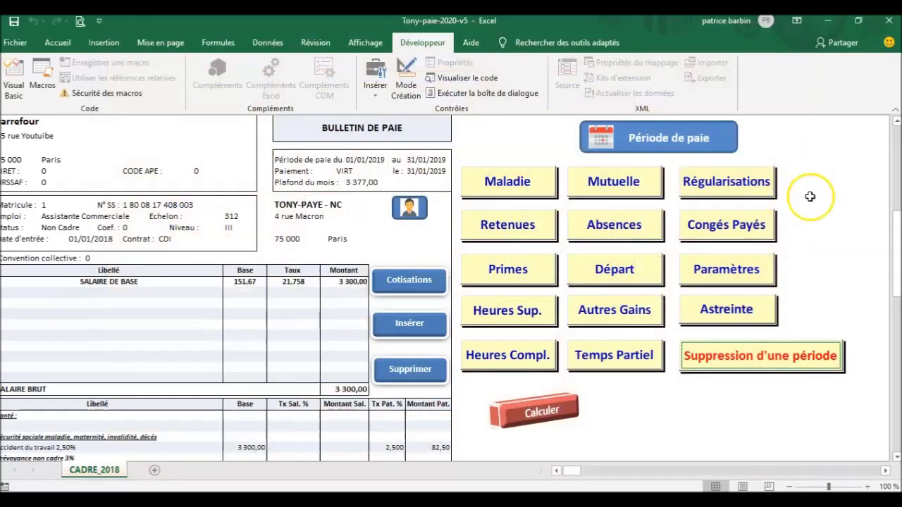
{"action": "left_click_drag", "start_coordinate": [896, 215], "coordinate": [897, 128]}
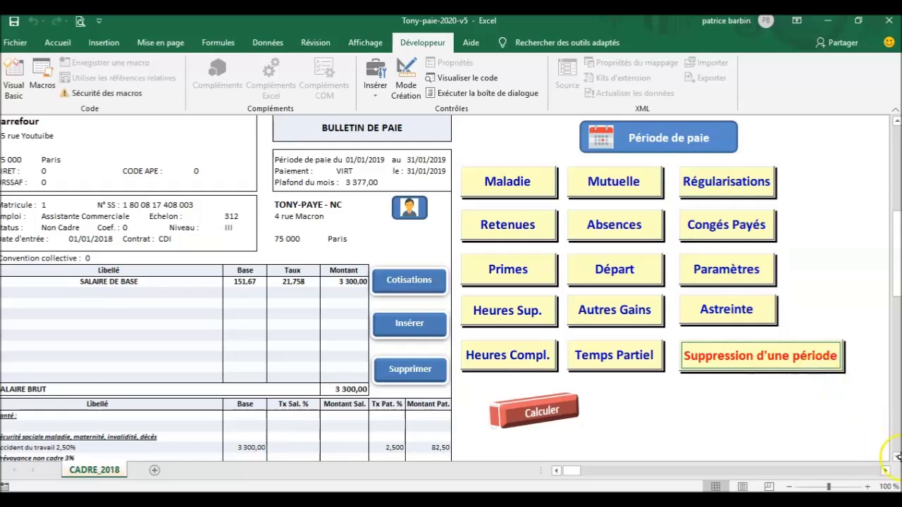
Step: Recalculate the payslip, repeating the calculation to refresh its contribution lines
{"action": "scroll", "coordinate": [886, 457], "scroll_direction": "down", "scroll_amount": 1}
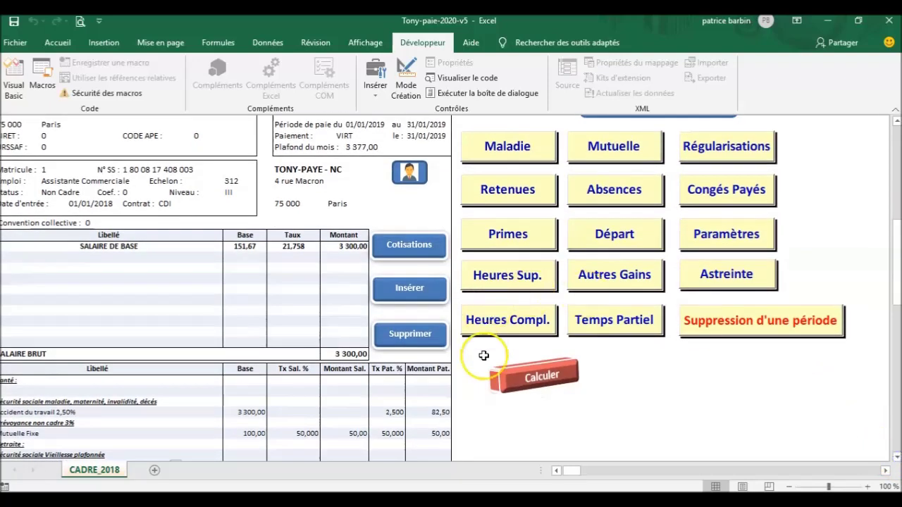
{"action": "left_click", "coordinate": [543, 375]}
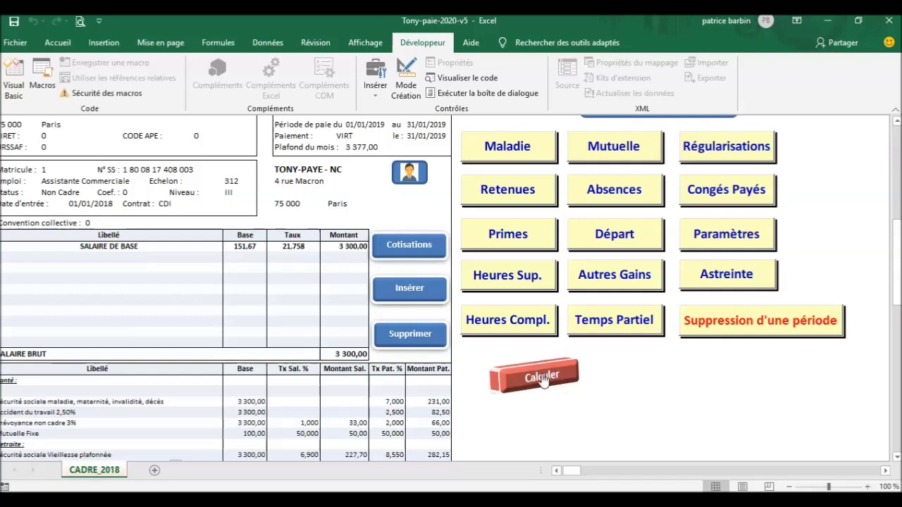
{"action": "scroll", "coordinate": [557, 374], "scroll_direction": "down", "scroll_amount": 2}
{"action": "left_click", "coordinate": [542, 307]}
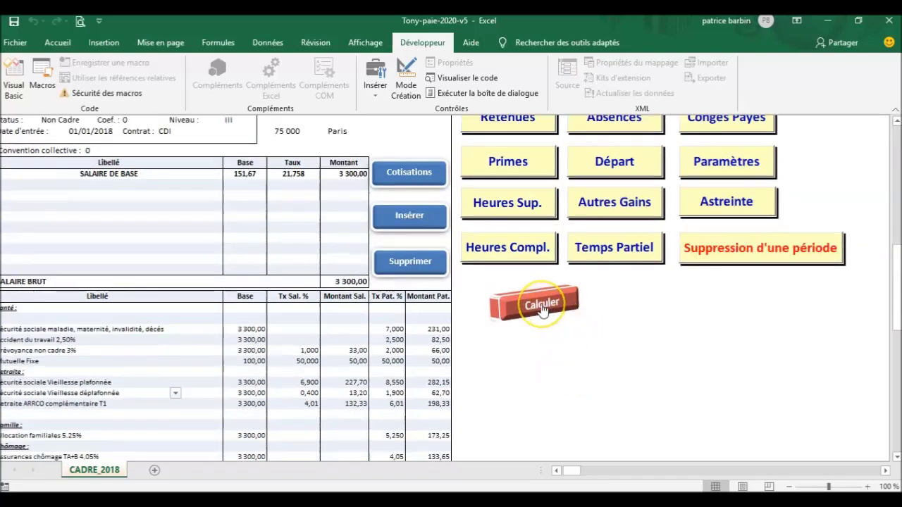
{"action": "left_click", "coordinate": [538, 302]}
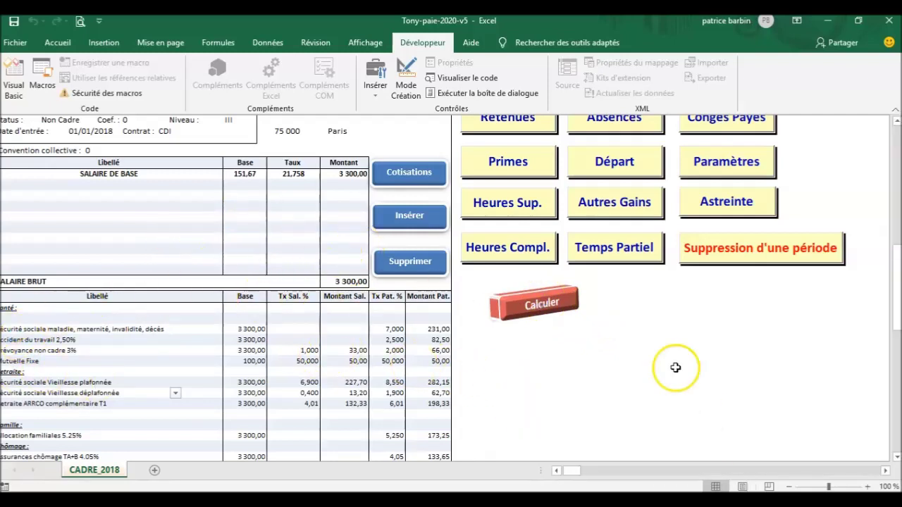
{"action": "left_click", "coordinate": [536, 305]}
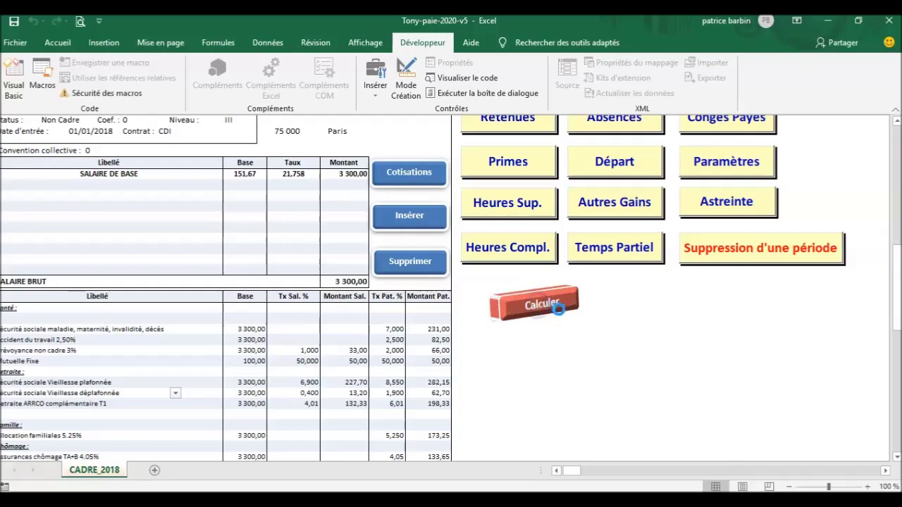
Step: Look through the payslip from the employee header down to the employer contribution lines
{"action": "left_click_drag", "start_coordinate": [896, 259], "coordinate": [896, 255]}
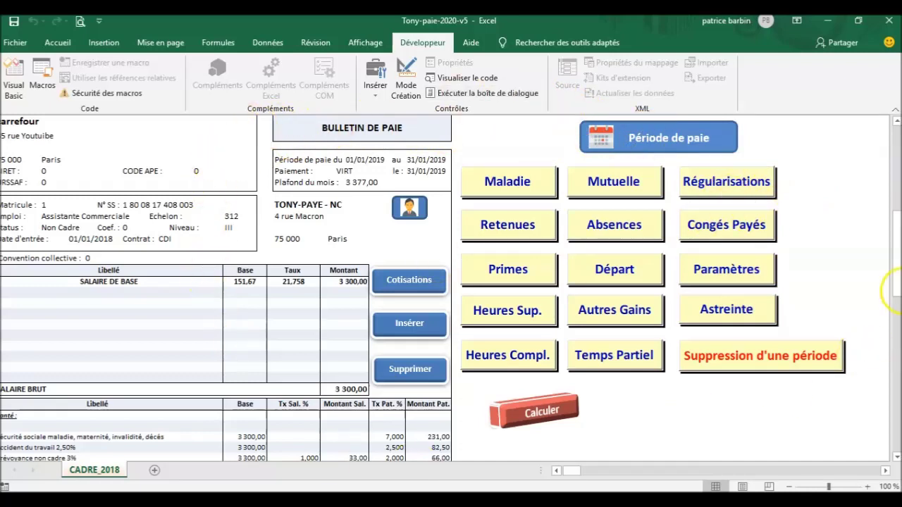
{"action": "left_click_drag", "start_coordinate": [898, 285], "coordinate": [898, 300]}
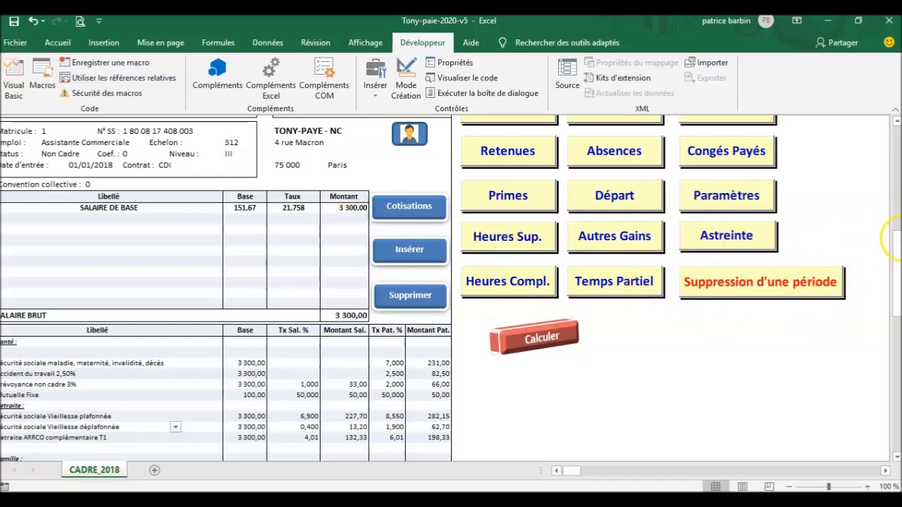
{"action": "left_click_drag", "start_coordinate": [897, 239], "coordinate": [897, 165]}
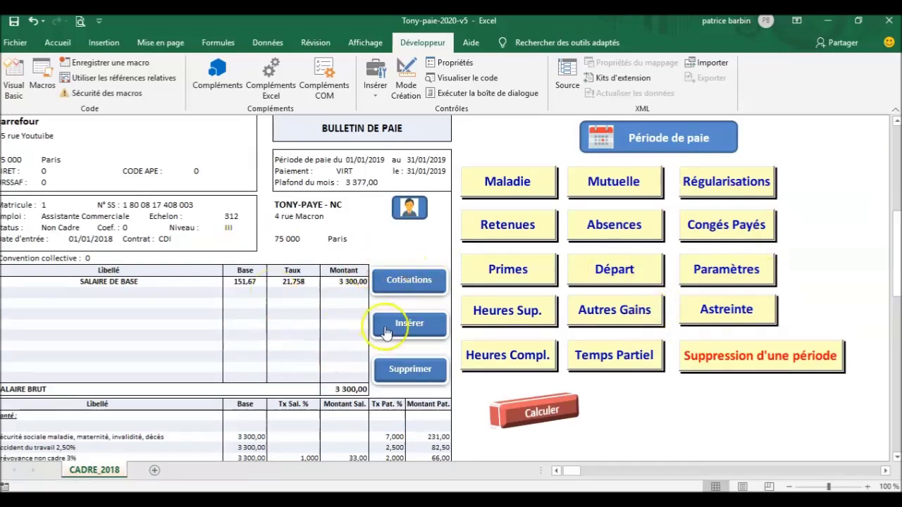
{"action": "mouse_move", "coordinate": [896, 278]}
{"action": "left_mouse_down"}
{"action": "mouse_move", "coordinate": [896, 348]}
{"action": "mouse_move", "coordinate": [897, 290]}
{"action": "left_mouse_up"}
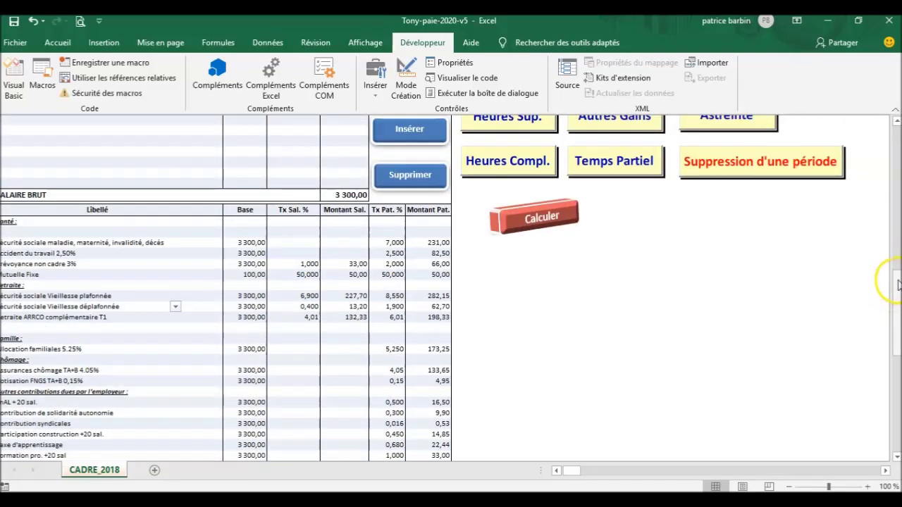
{"action": "left_click_drag", "start_coordinate": [895, 288], "coordinate": [896, 176]}
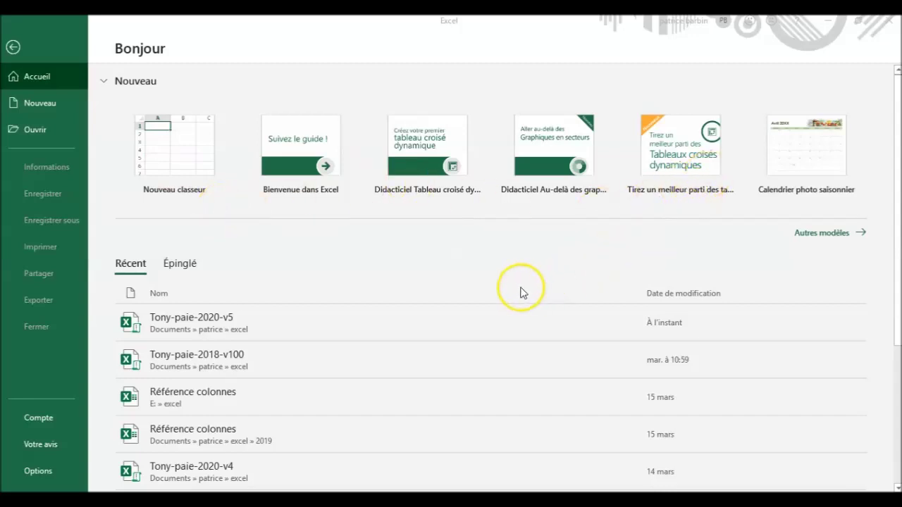
Step: Reopen the Tony-paie-2020-v5 workbook and view the contact details from its welcome window, closing them again
{"action": "left_click", "coordinate": [210, 323]}
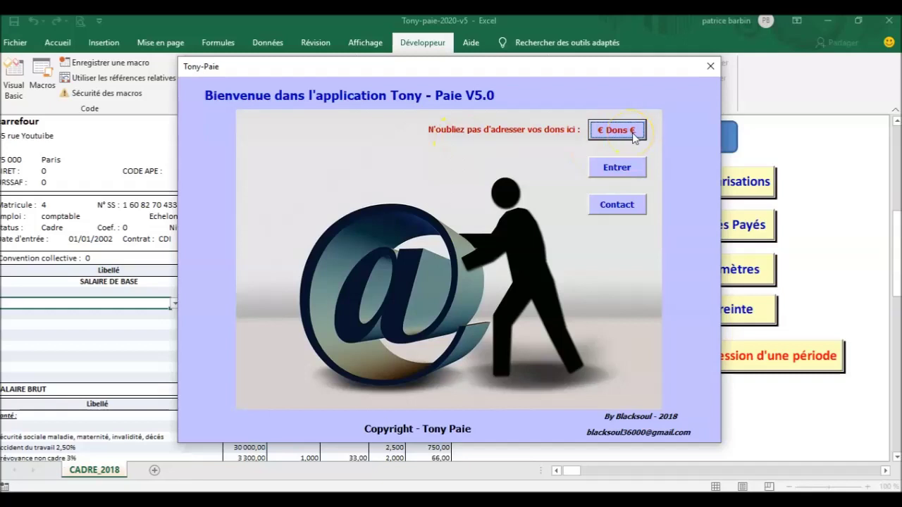
{"action": "left_click", "coordinate": [620, 204]}
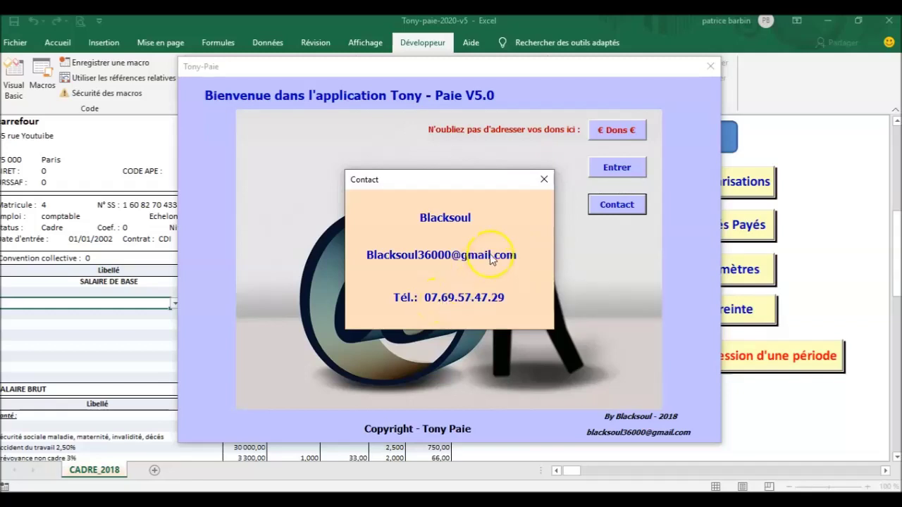
{"action": "left_click", "coordinate": [543, 179]}
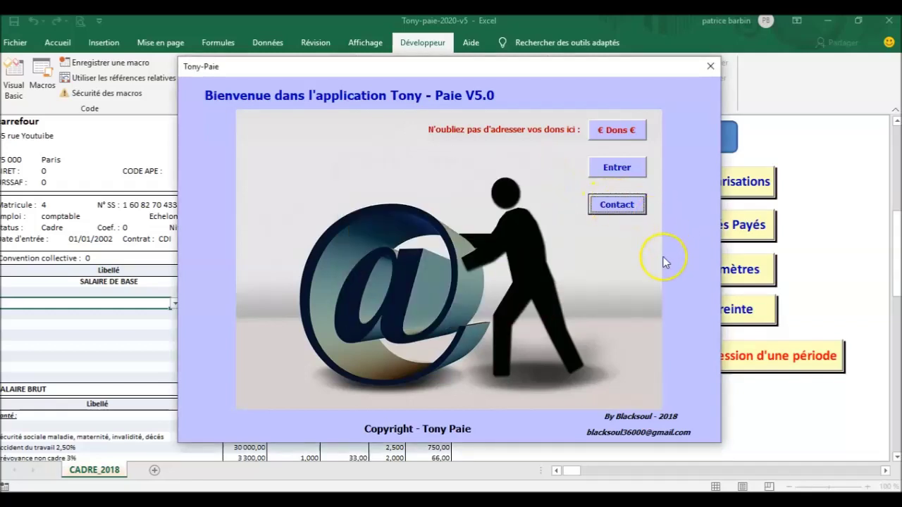
Step: Enter the application from the welcome window and inspect the payslip's pay period start date and monthly ceiling cells
{"action": "left_click", "coordinate": [617, 169]}
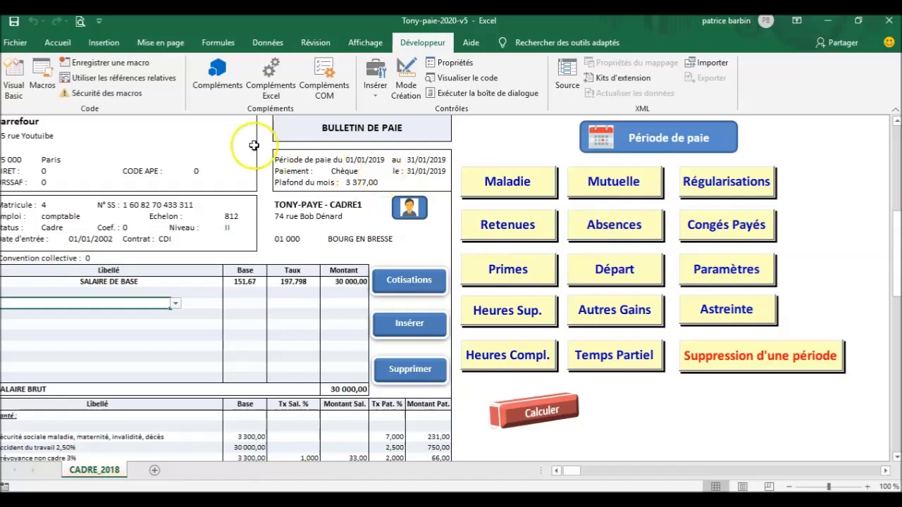
{"action": "scroll", "coordinate": [248, 206], "scroll_direction": "down", "scroll_amount": 2}
{"action": "scroll", "coordinate": [247, 204], "scroll_direction": "up", "scroll_amount": 2}
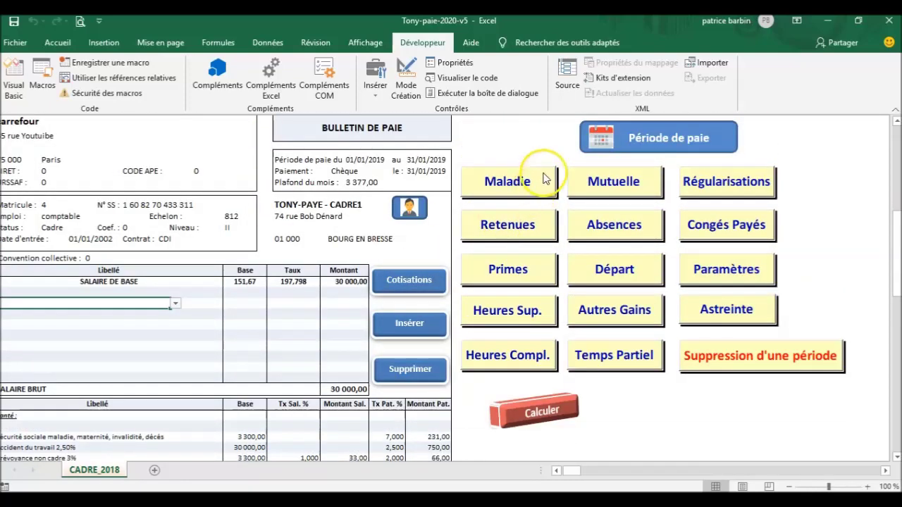
{"action": "left_click", "coordinate": [363, 161]}
{"action": "left_click", "coordinate": [365, 182]}
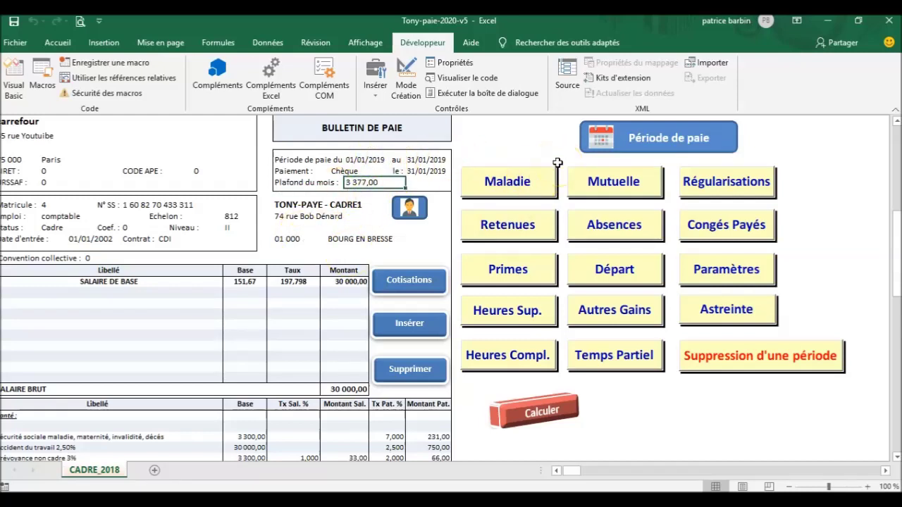
Step: Highlight the payslip's empty earnings label cells below the base salary, then the contribution label cells down to the deductions total
{"action": "scroll", "coordinate": [384, 211], "scroll_direction": "down", "scroll_amount": 1}
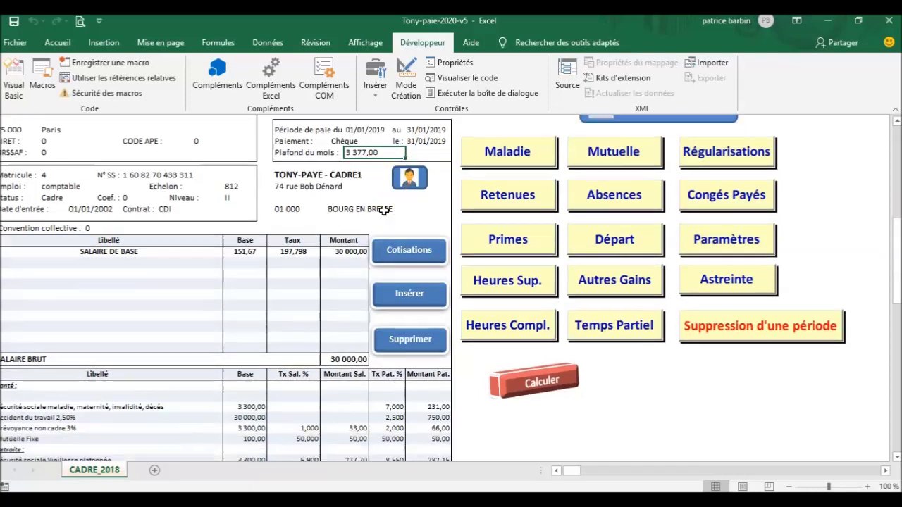
{"action": "left_click_drag", "start_coordinate": [49, 258], "coordinate": [147, 340]}
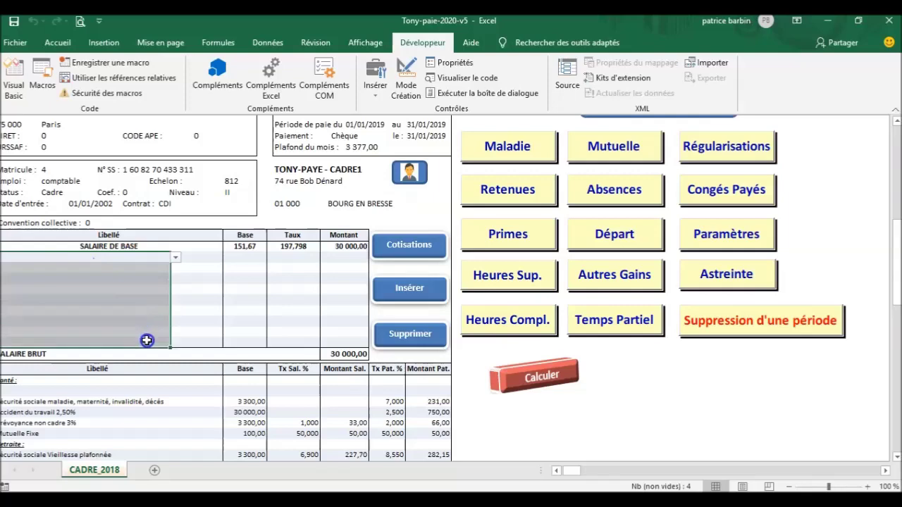
{"action": "scroll", "coordinate": [150, 338], "scroll_direction": "down", "scroll_amount": 6}
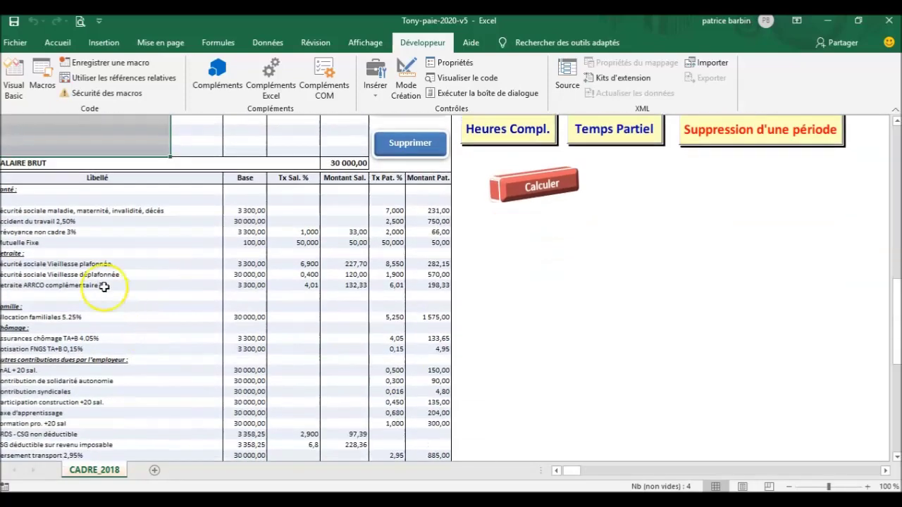
{"action": "left_click_drag", "start_coordinate": [12, 191], "coordinate": [153, 435]}
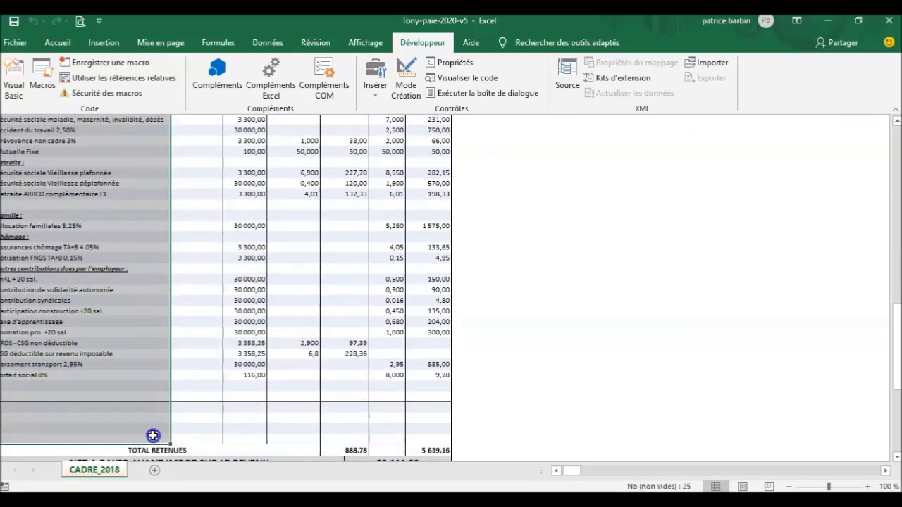
{"action": "scroll", "coordinate": [208, 275], "scroll_direction": "up", "scroll_amount": 7}
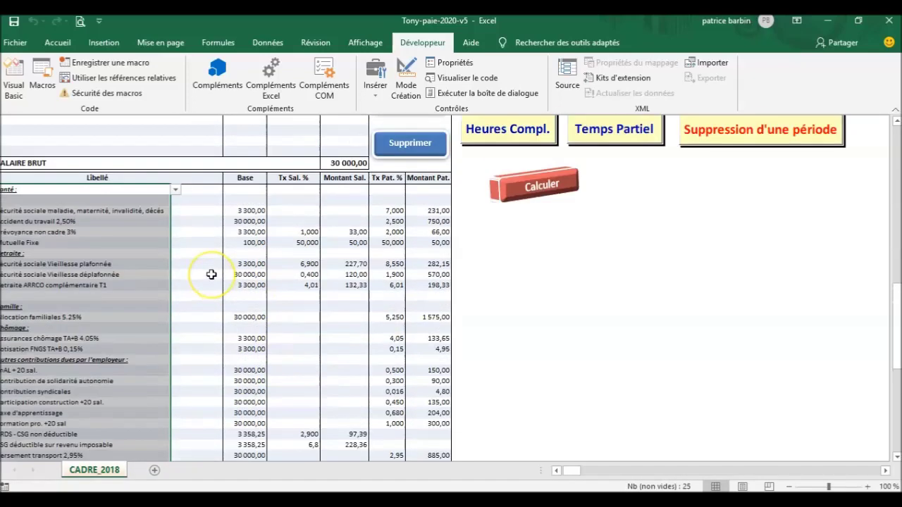
{"action": "scroll", "coordinate": [211, 274], "scroll_direction": "up", "scroll_amount": 3}
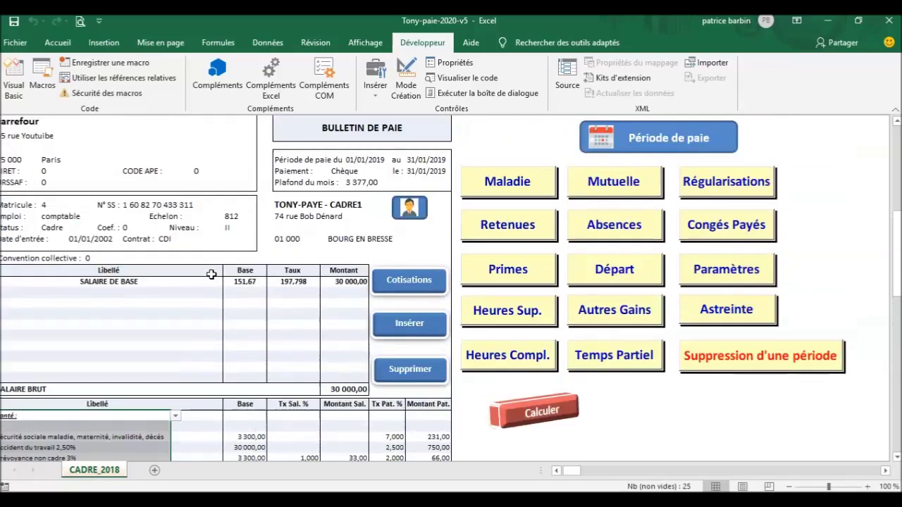
Step: Browse the available earnings labels for the first empty line under SALAIRE DE BASE, through the overtime and indemnity items
{"action": "left_click", "coordinate": [90, 294]}
{"action": "left_click", "coordinate": [174, 293]}
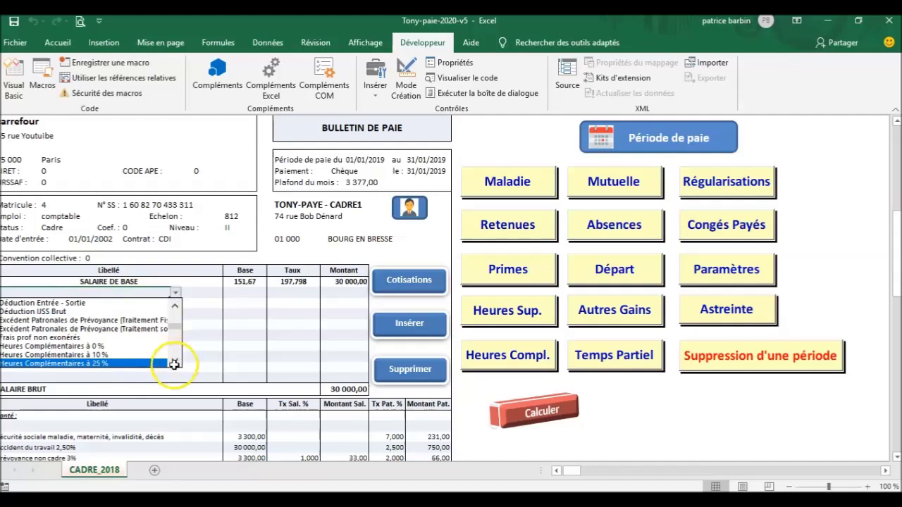
{"action": "scroll", "coordinate": [175, 359], "scroll_direction": "down", "scroll_amount": 5}
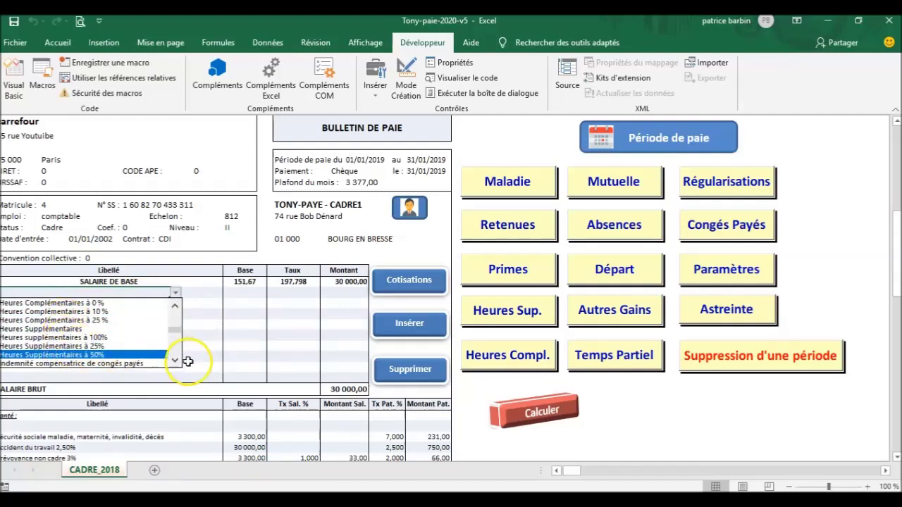
{"action": "scroll", "coordinate": [176, 362], "scroll_direction": "down", "scroll_amount": 2}
{"action": "scroll", "coordinate": [176, 361], "scroll_direction": "down", "scroll_amount": 6}
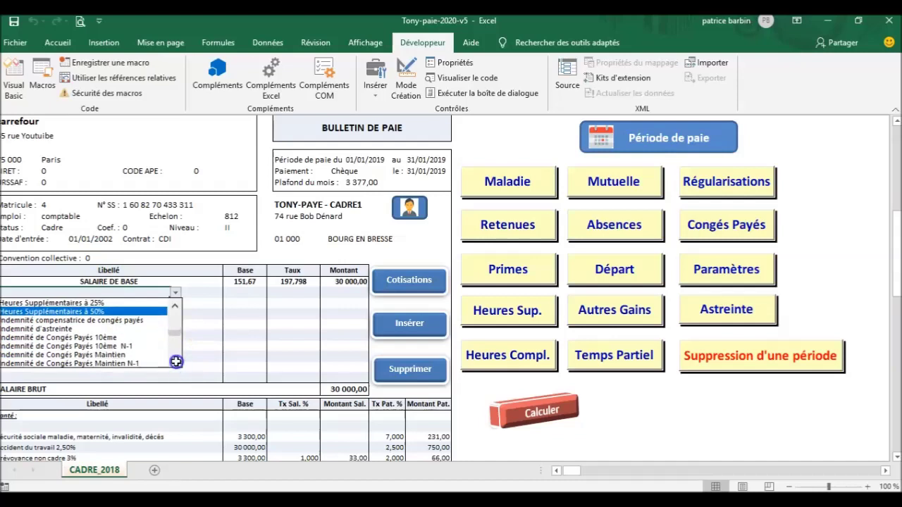
{"action": "scroll", "coordinate": [175, 362], "scroll_direction": "down", "scroll_amount": 4}
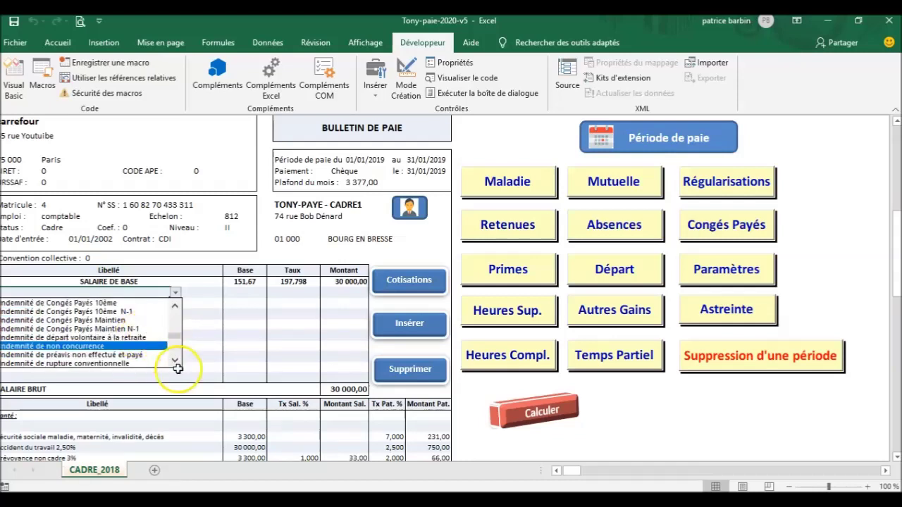
{"action": "left_click", "coordinate": [137, 332]}
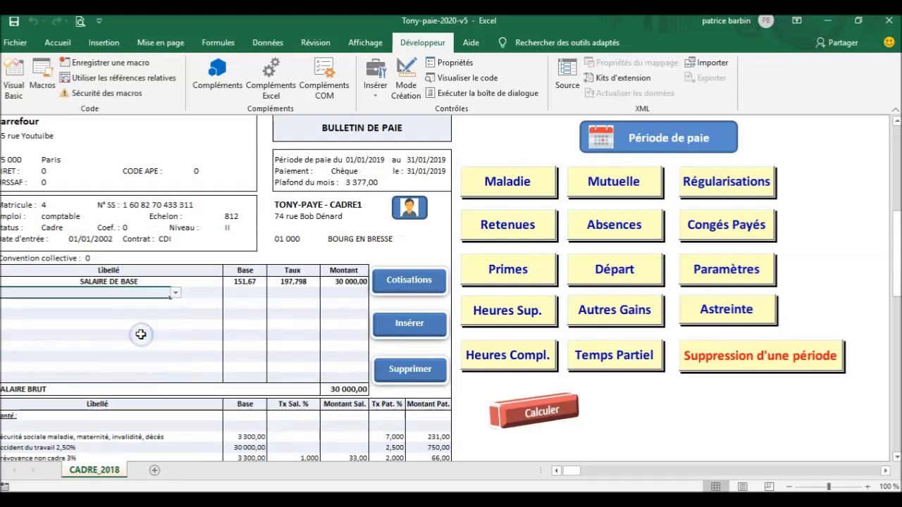
Step: Browse the contribution labels available for the Sécurité sociale maladie line and close the choices without changing it
{"action": "scroll", "coordinate": [137, 338], "scroll_direction": "down", "scroll_amount": 5}
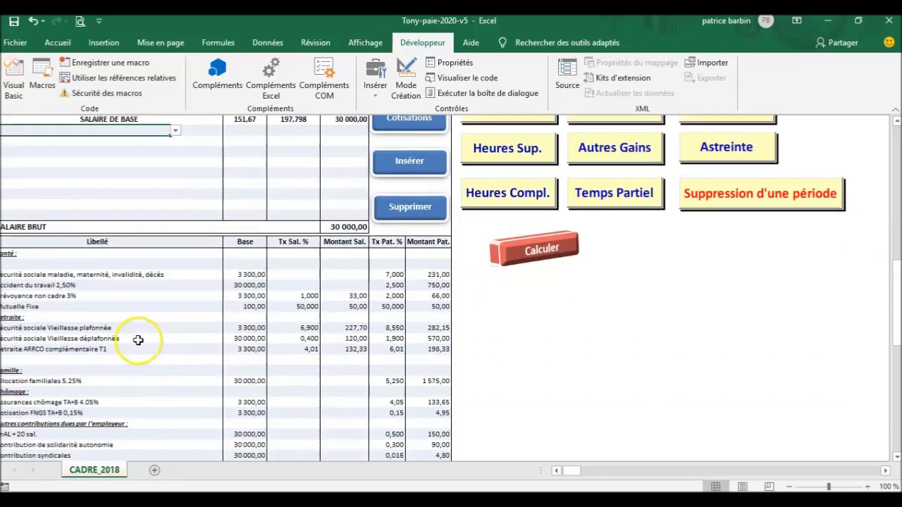
{"action": "left_click", "coordinate": [47, 274]}
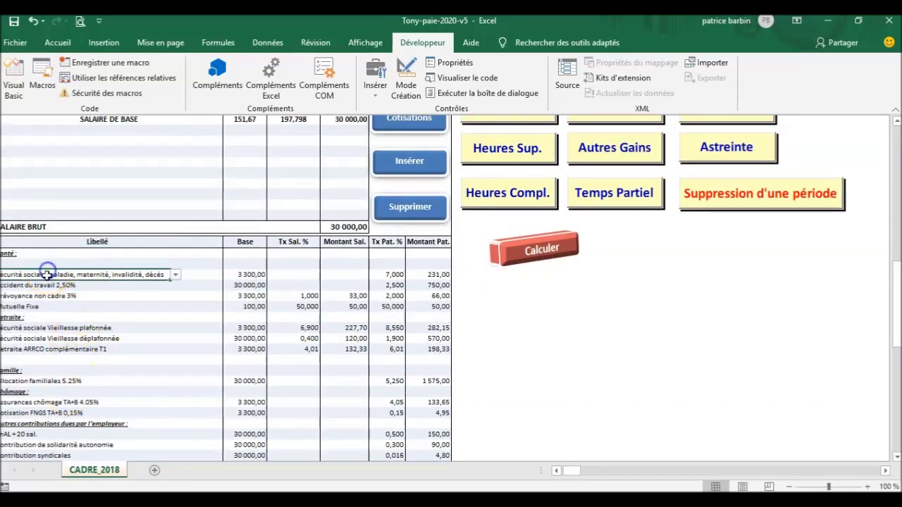
{"action": "left_click", "coordinate": [176, 274]}
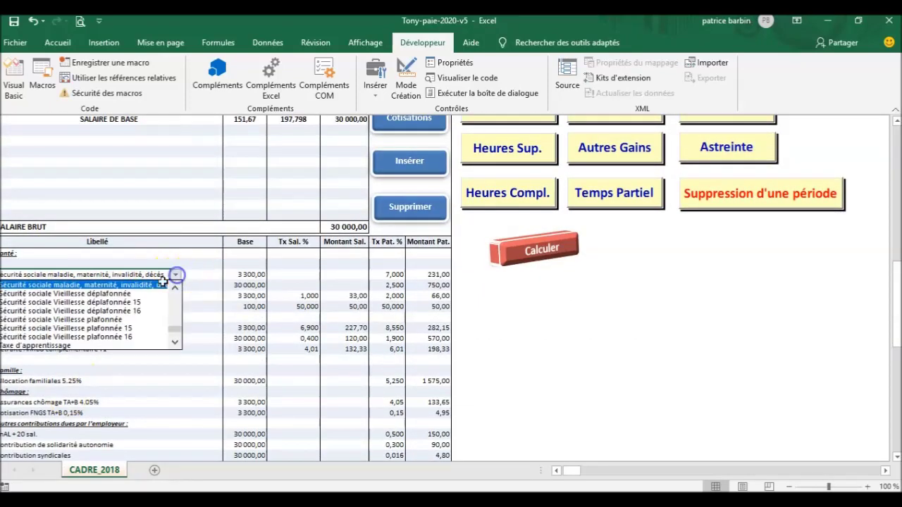
{"action": "left_click", "coordinate": [175, 341]}
{"action": "left_click", "coordinate": [174, 342]}
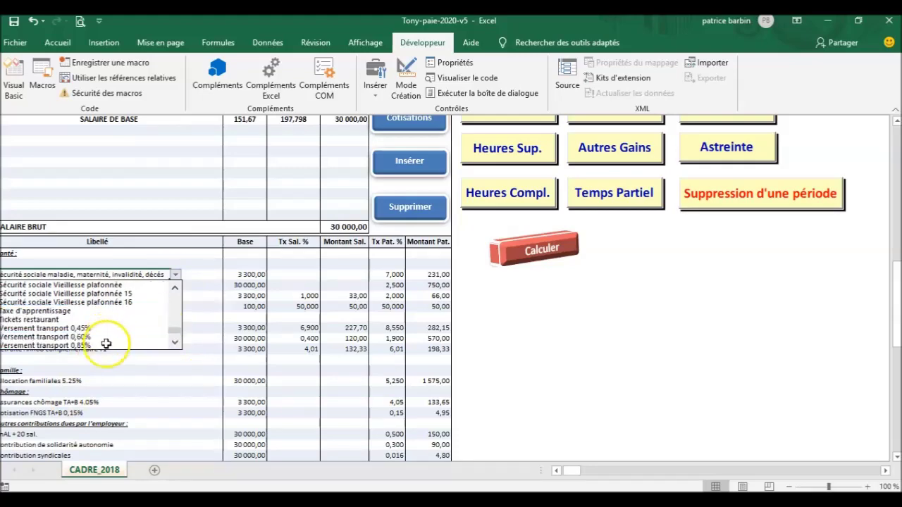
{"action": "key", "text": "Escape"}
Step: Load the TONY-PAYE - NC sample record in the employee form and view the contract type management form, closing it again
{"action": "scroll", "coordinate": [98, 367], "scroll_direction": "up", "scroll_amount": 4}
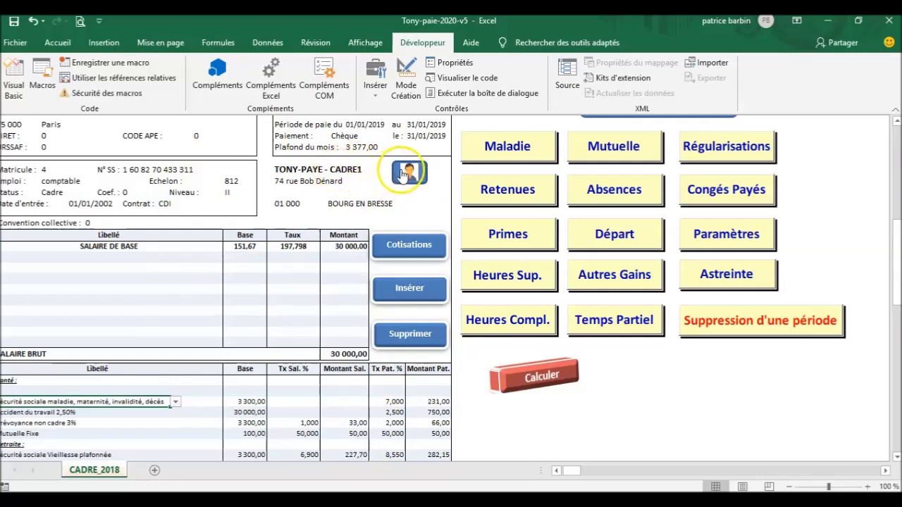
{"action": "scroll", "coordinate": [358, 185], "scroll_direction": "up", "scroll_amount": 1}
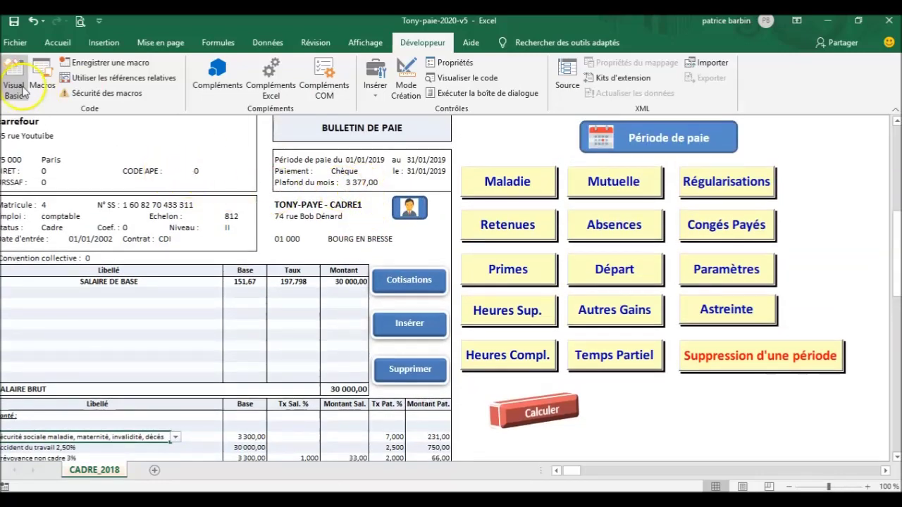
{"action": "left_click", "coordinate": [413, 207]}
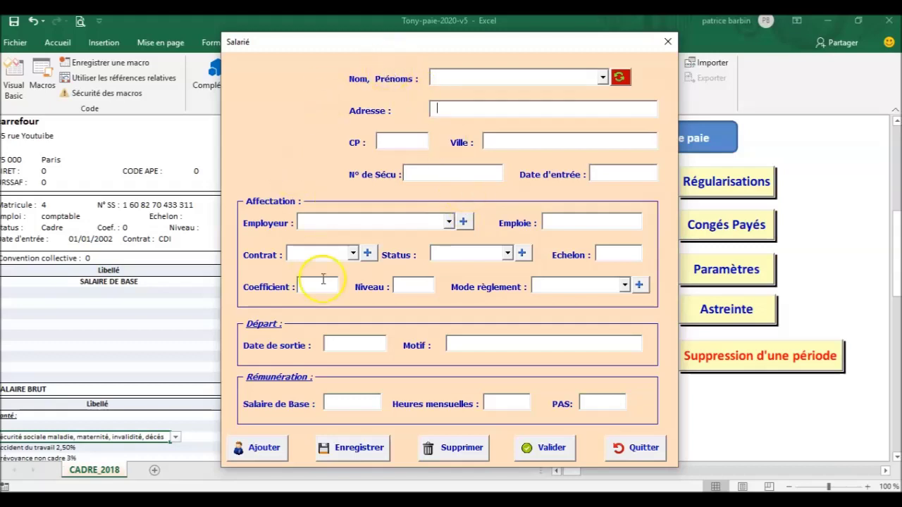
{"action": "left_click", "coordinate": [602, 78]}
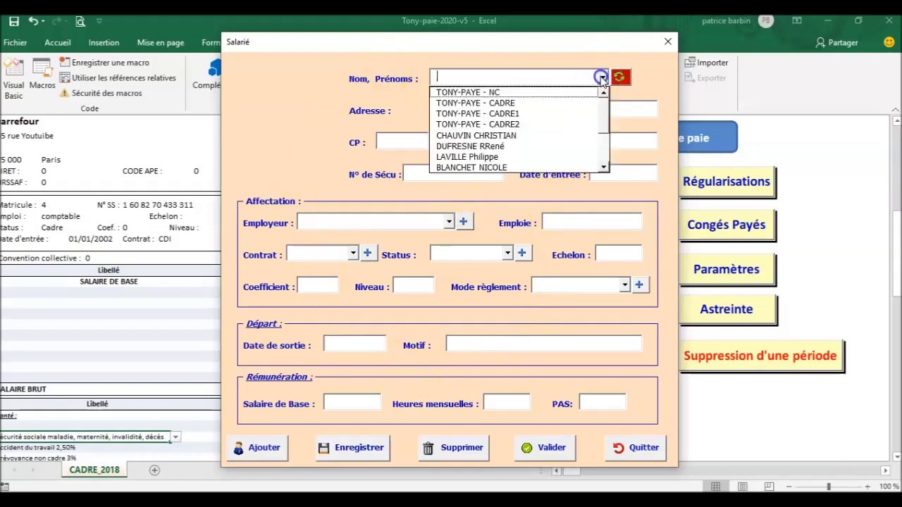
{"action": "left_click", "coordinate": [475, 92]}
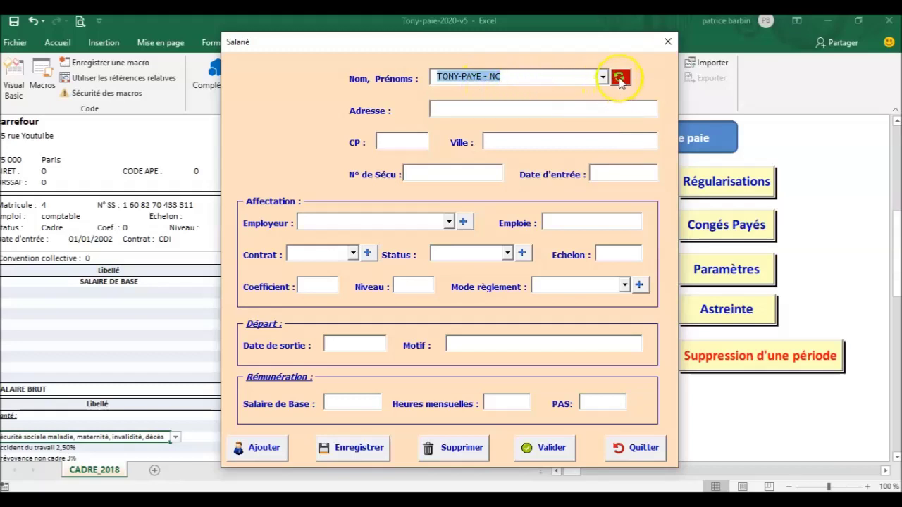
{"action": "left_click", "coordinate": [620, 80]}
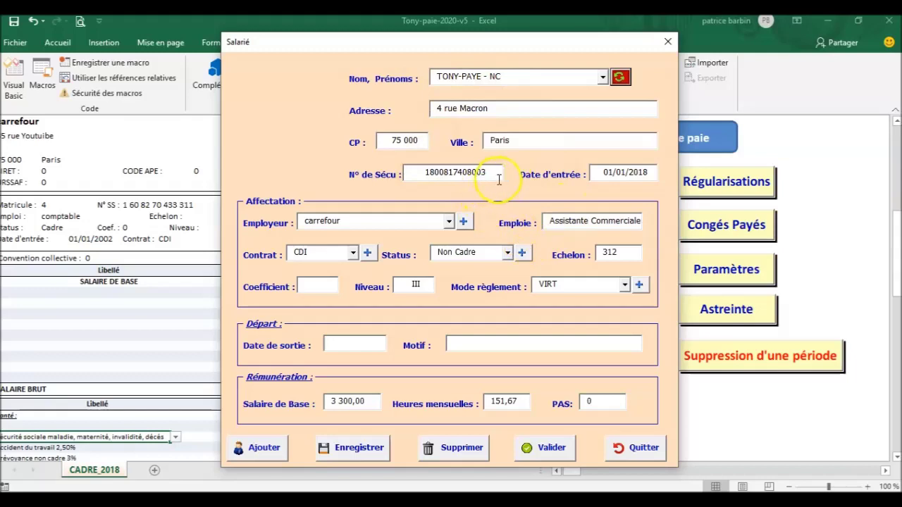
{"action": "left_click", "coordinate": [367, 253]}
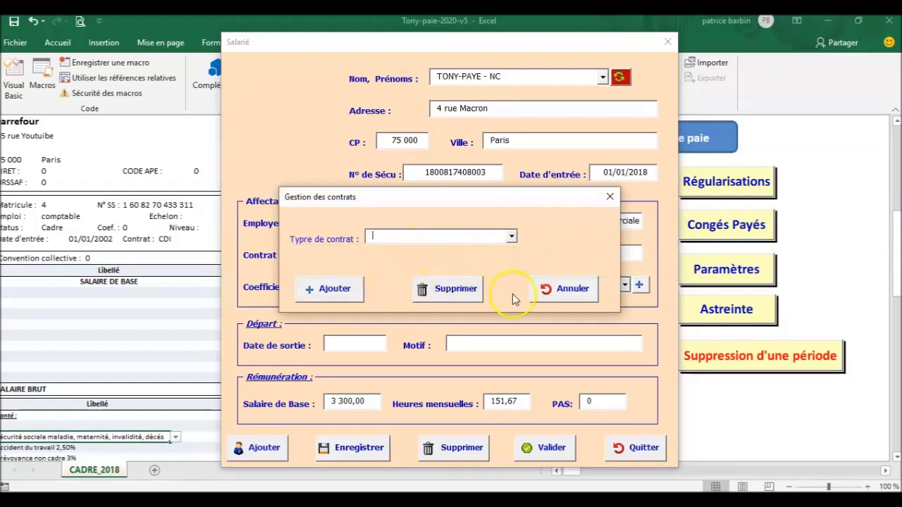
{"action": "left_click", "coordinate": [548, 289]}
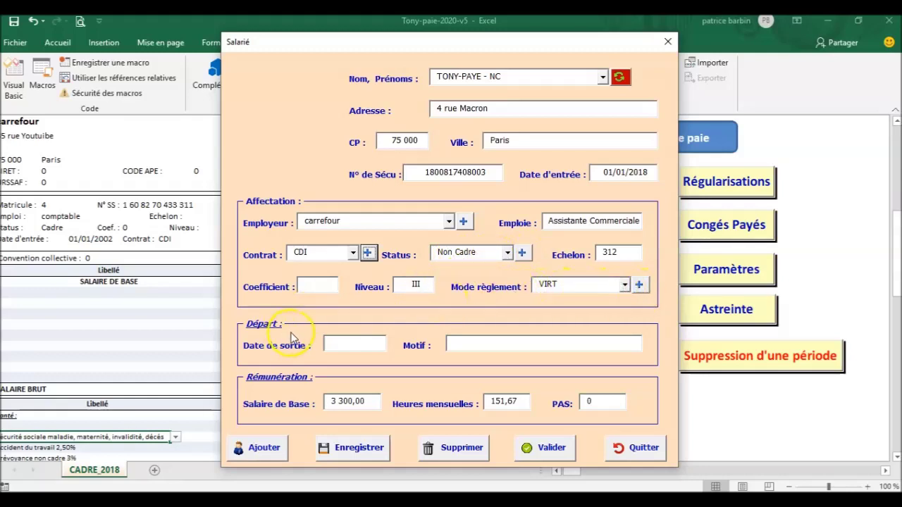
Step: Clear the PAS value, save the employee record and apply it to the payslip
{"action": "left_click", "coordinate": [476, 344]}
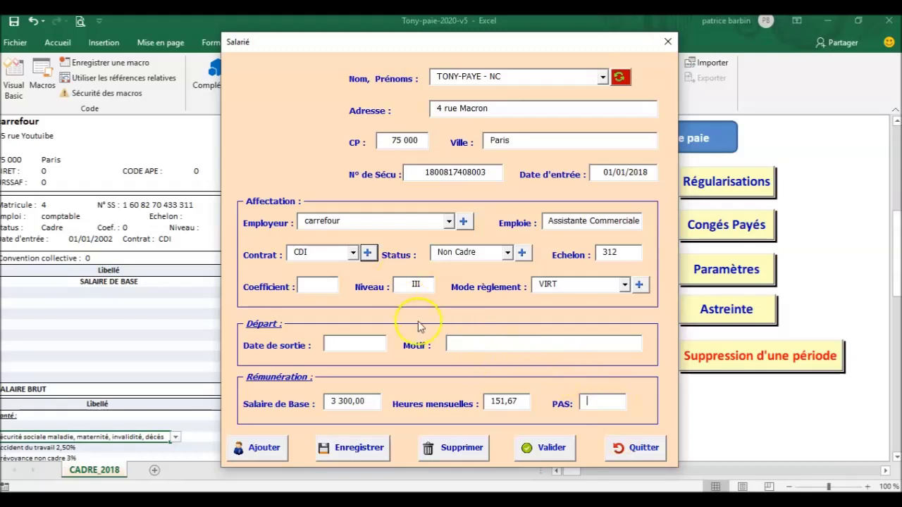
{"action": "left_click", "coordinate": [361, 452]}
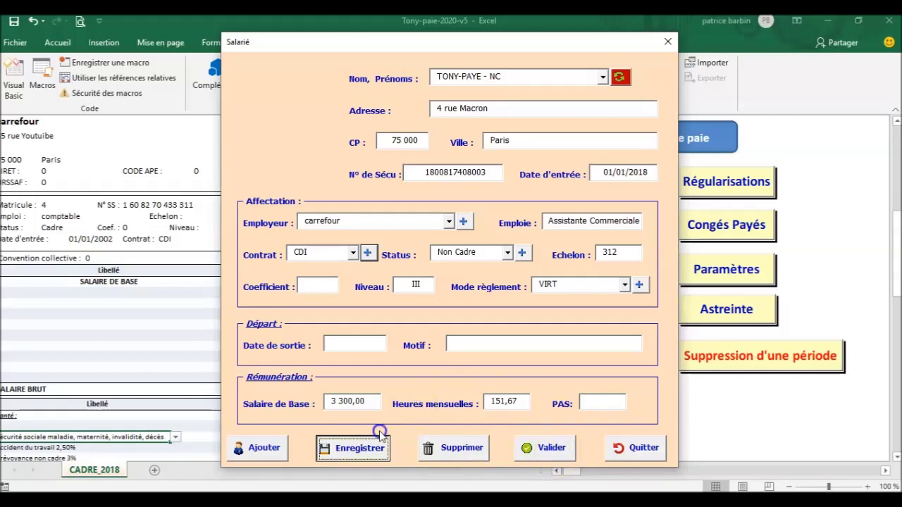
{"action": "left_click", "coordinate": [362, 448]}
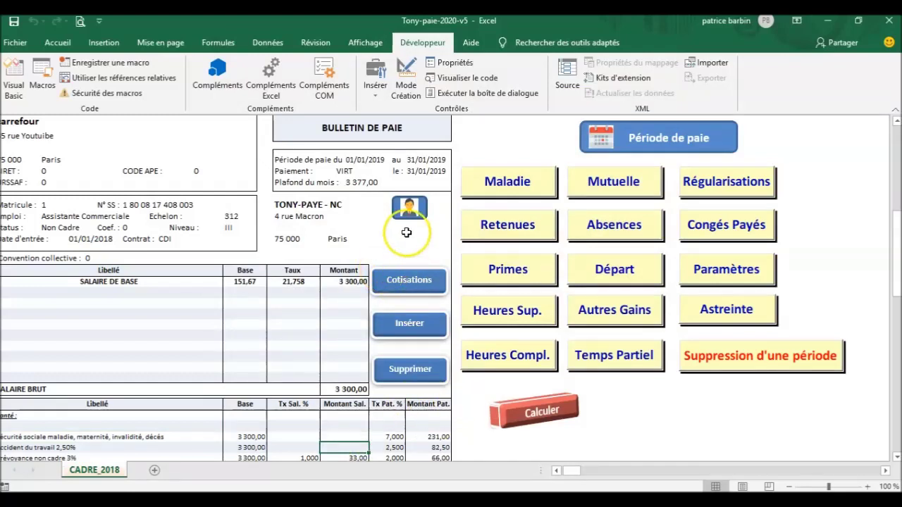
Step: Browse the contributions management list down to the Prévoyance entries, reset the form's entry fields and close it
{"action": "left_click", "coordinate": [409, 283]}
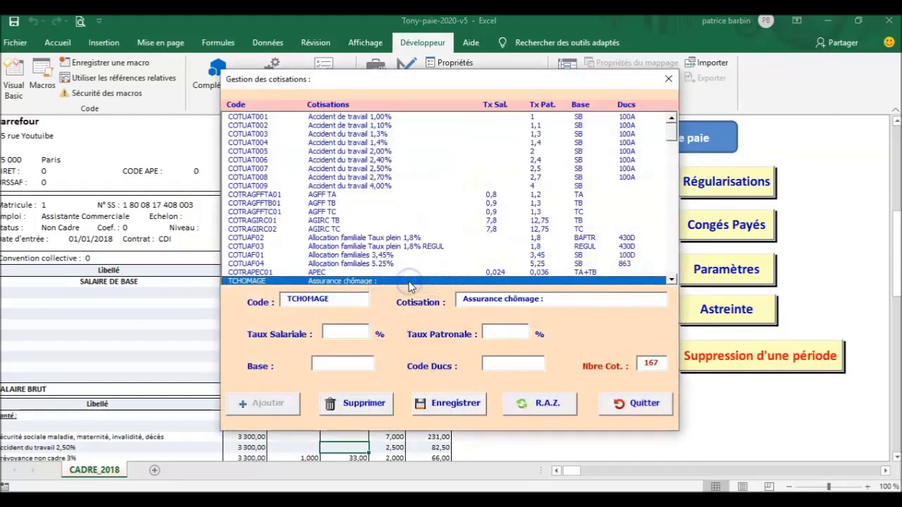
{"action": "left_click_drag", "start_coordinate": [670, 131], "coordinate": [669, 217]}
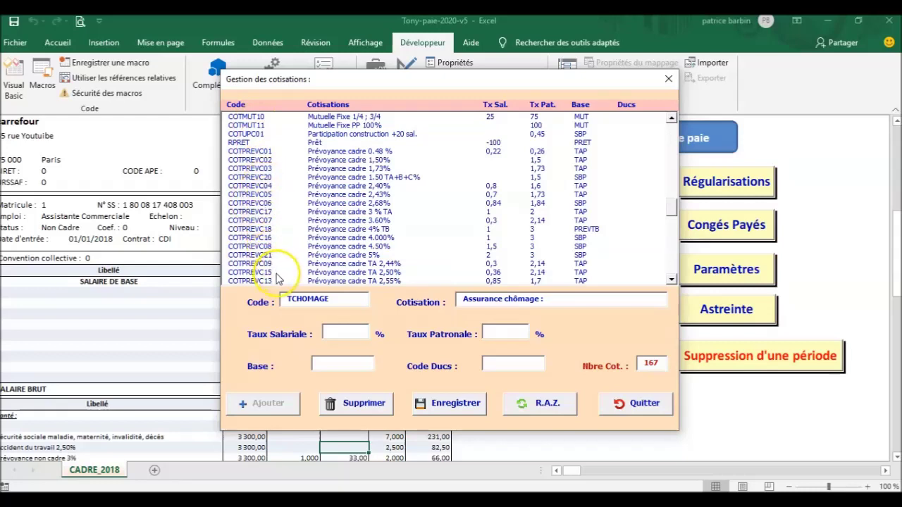
{"action": "left_click", "coordinate": [671, 227]}
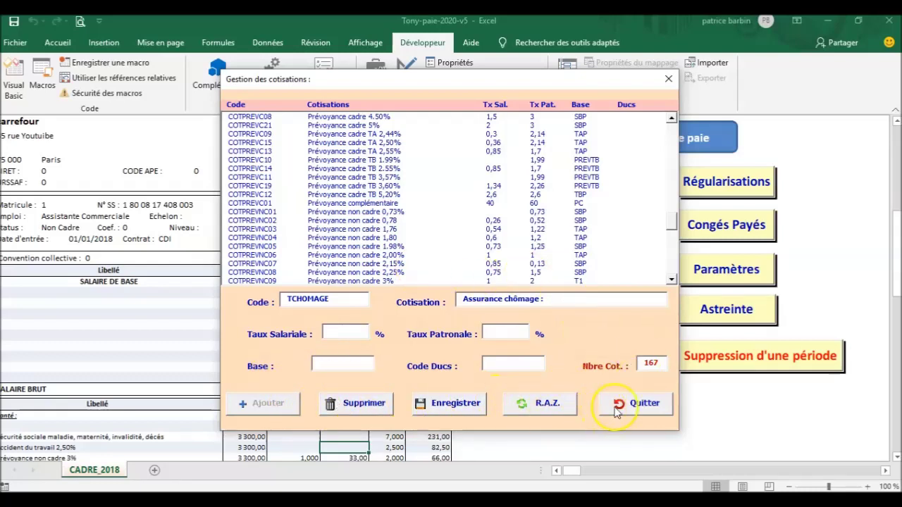
{"action": "left_click", "coordinate": [539, 405]}
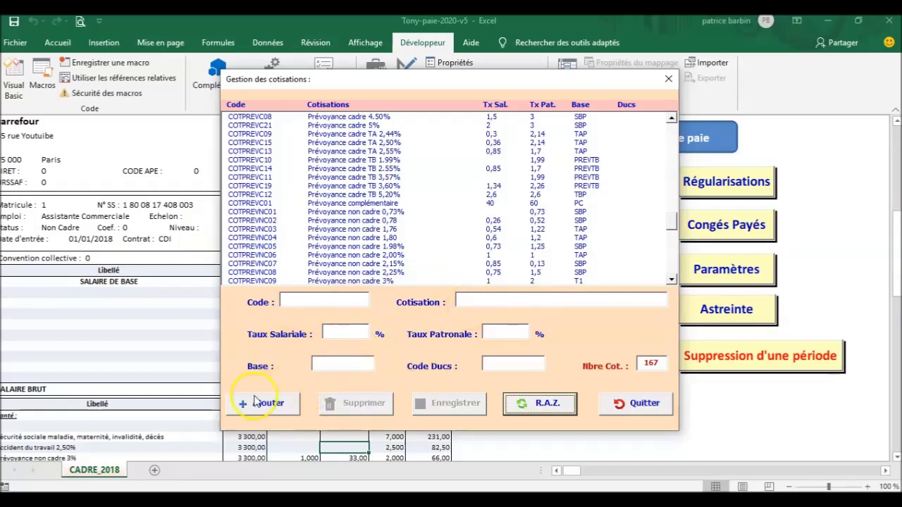
{"action": "left_click", "coordinate": [644, 409]}
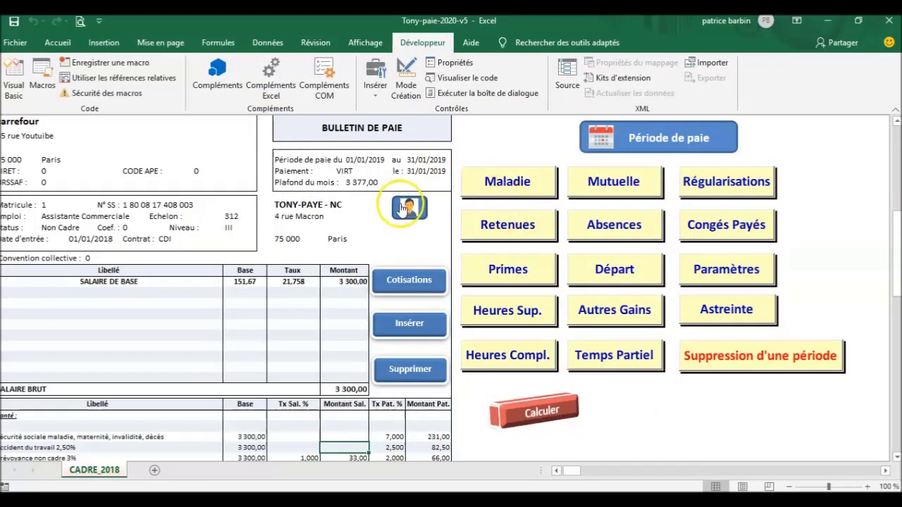
Step: Look through the loaded employee's payslip from the base salary line down through the contribution lines
{"action": "scroll", "coordinate": [413, 260], "scroll_direction": "down", "scroll_amount": 2}
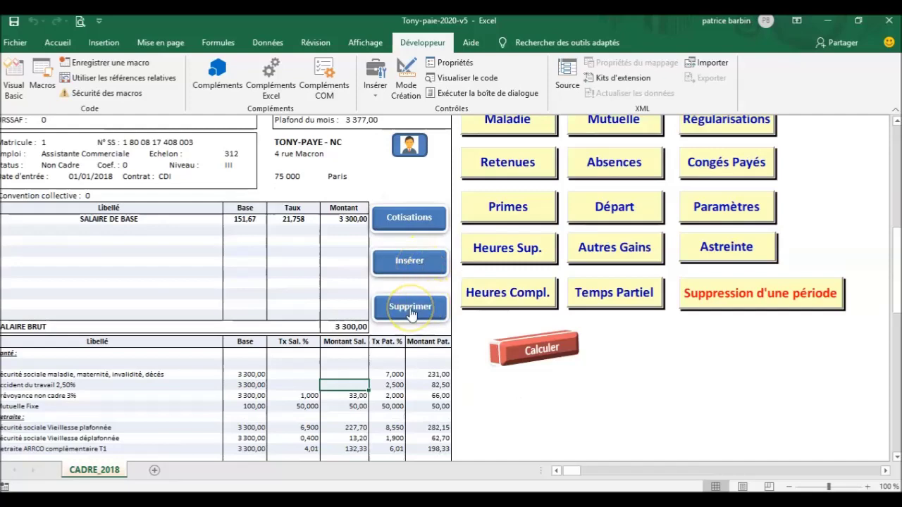
{"action": "scroll", "coordinate": [410, 315], "scroll_direction": "down", "scroll_amount": 3}
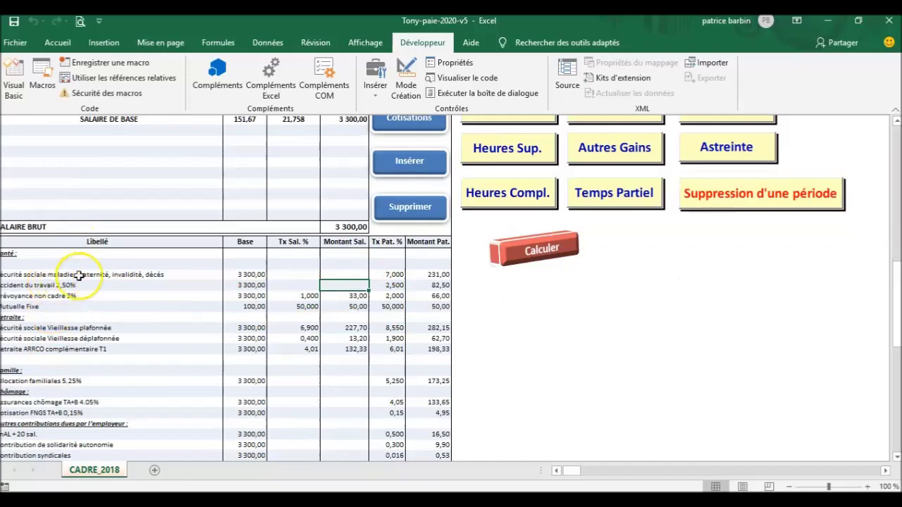
{"action": "scroll", "coordinate": [127, 274], "scroll_direction": "down", "scroll_amount": 1}
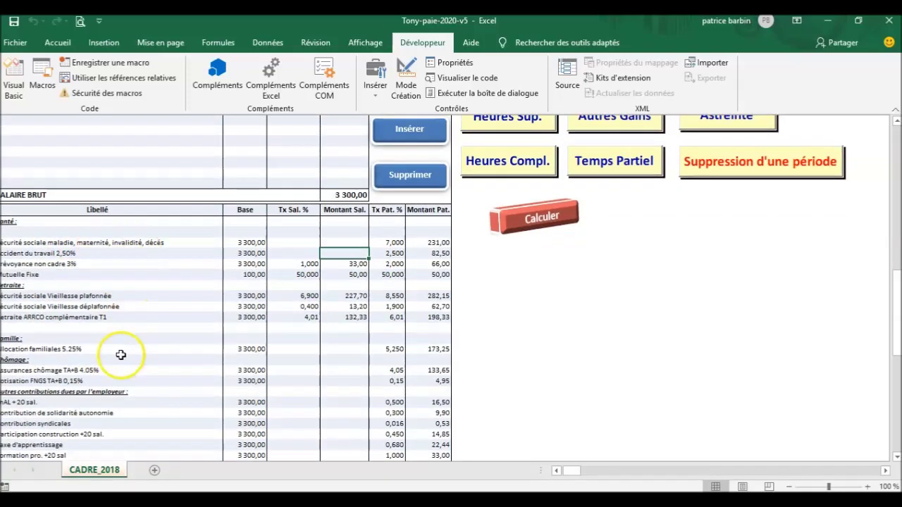
{"action": "scroll", "coordinate": [121, 355], "scroll_direction": "down", "scroll_amount": 3}
{"action": "scroll", "coordinate": [120, 356], "scroll_direction": "up", "scroll_amount": 2}
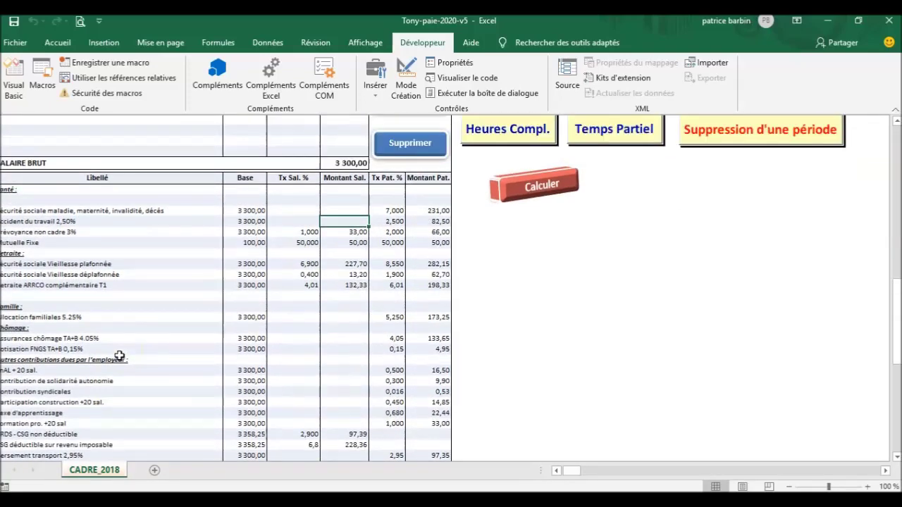
Step: Delete the empty contribution row directly above the Famille heading on the payslip
{"action": "scroll", "coordinate": [120, 356], "scroll_direction": "up", "scroll_amount": 2}
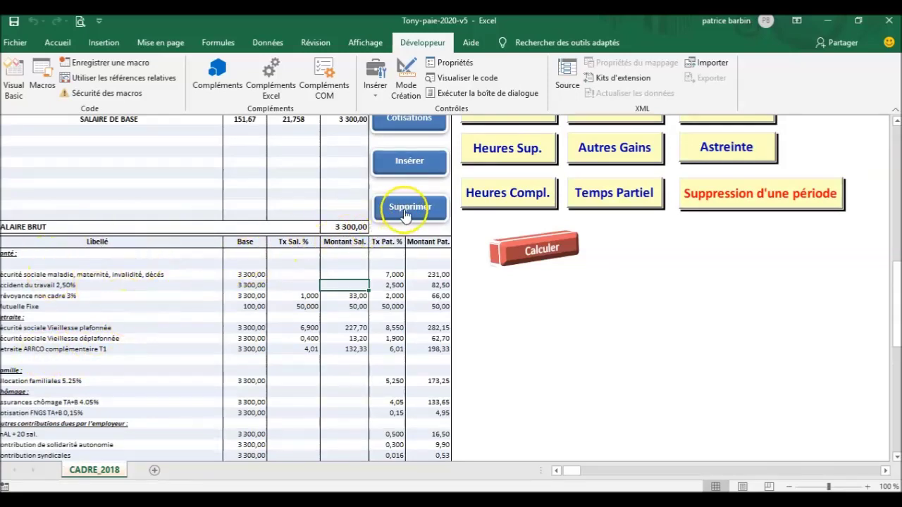
{"action": "left_click", "coordinate": [16, 360]}
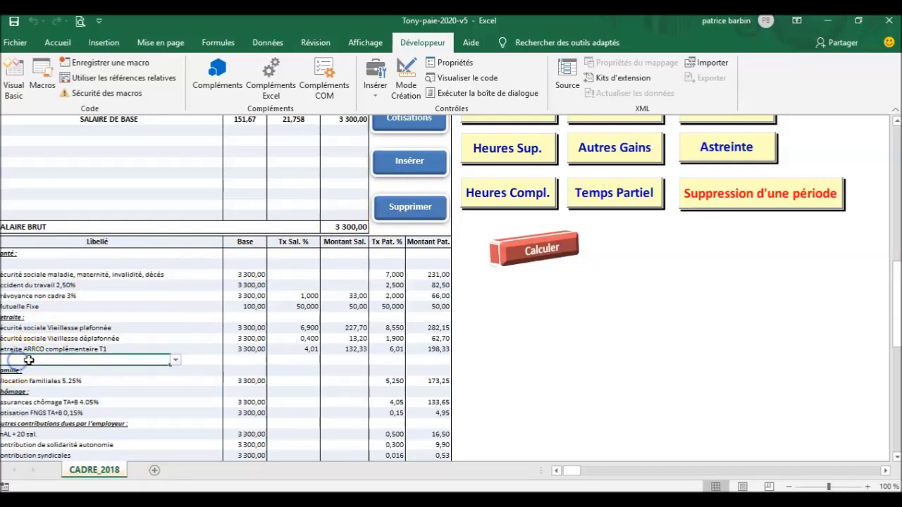
{"action": "left_click", "coordinate": [403, 210]}
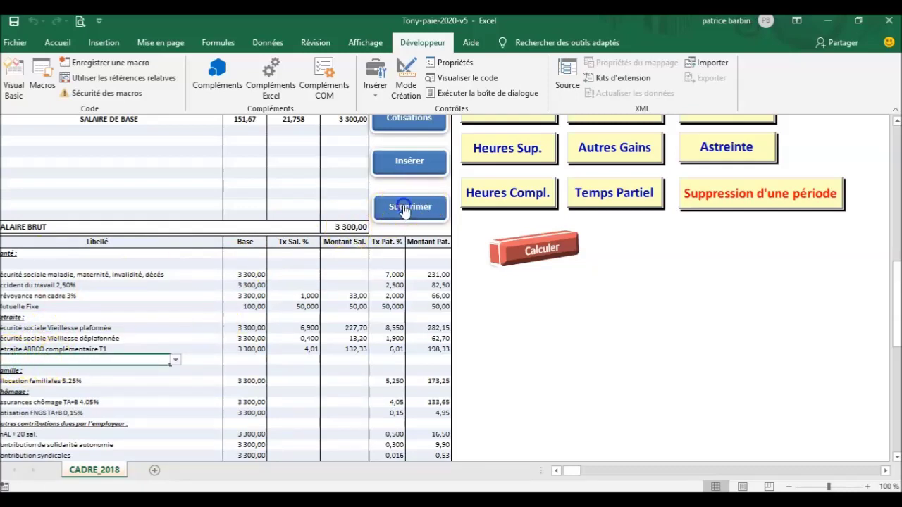
{"action": "left_click", "coordinate": [25, 361]}
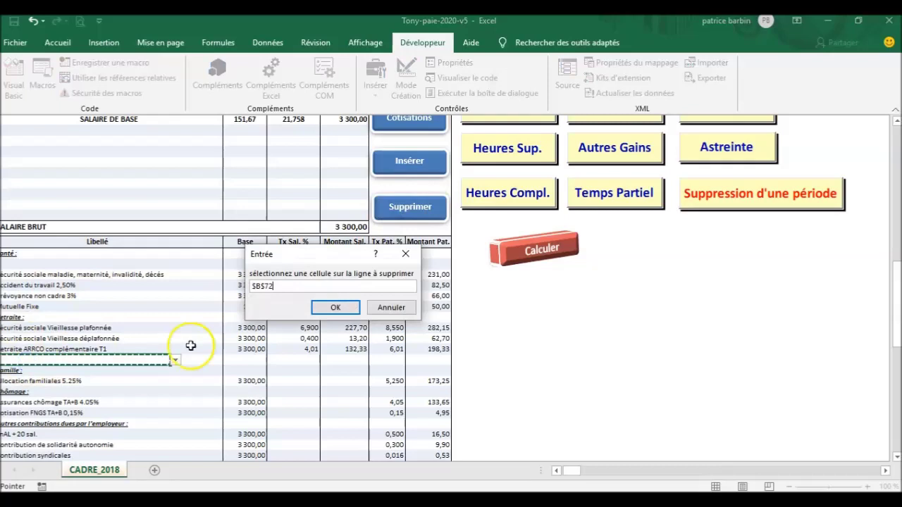
{"action": "left_click", "coordinate": [328, 308]}
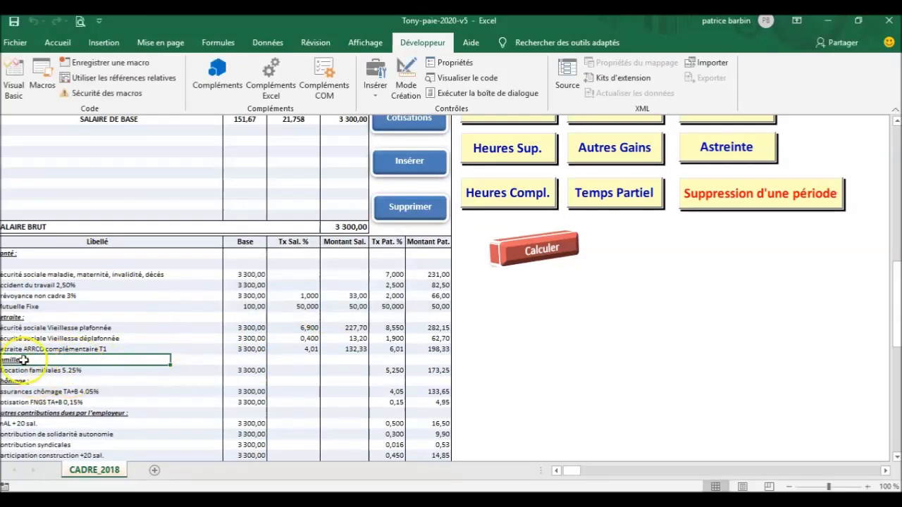
Step: Insert a blank contribution row above the Famille heading
{"action": "left_click", "coordinate": [418, 164]}
{"action": "left_click", "coordinate": [35, 362]}
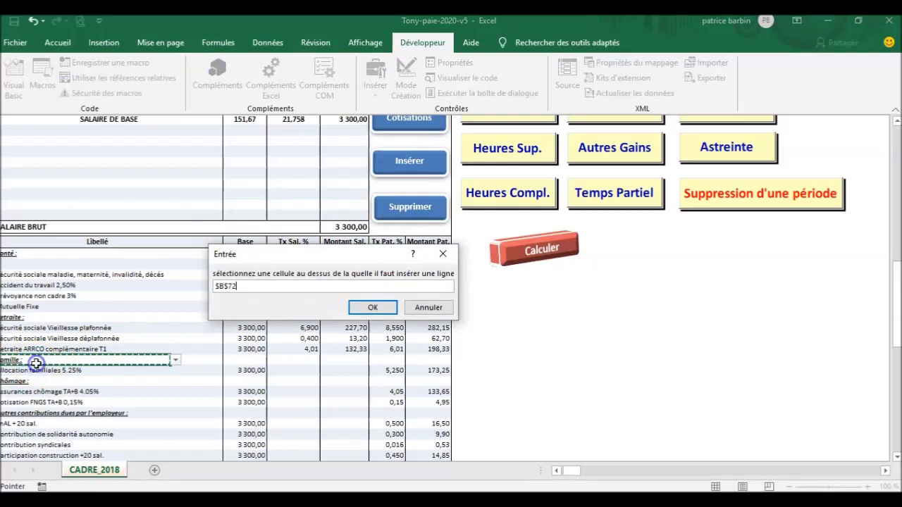
{"action": "left_click", "coordinate": [373, 307]}
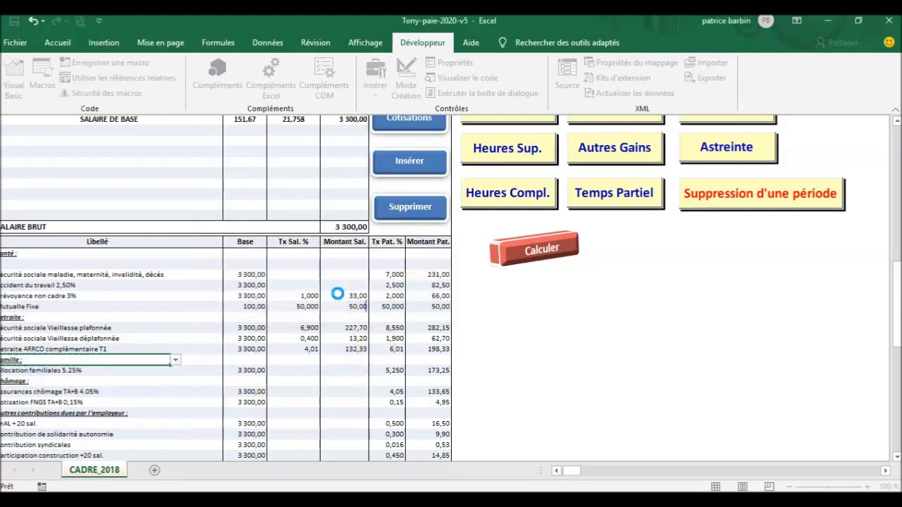
Step: Fill the inserted row above Famille with the Accident de travail 1,00% contribution and clear it again
{"action": "left_click", "coordinate": [175, 362]}
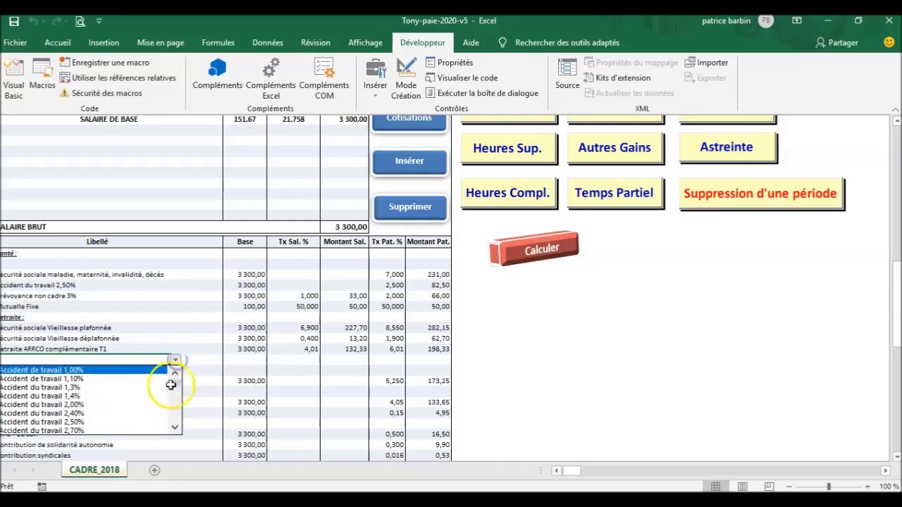
{"action": "mouse_move", "coordinate": [174, 382]}
{"action": "left_mouse_down"}
{"action": "mouse_move", "coordinate": [173, 415]}
{"action": "mouse_move", "coordinate": [178, 379]}
{"action": "left_mouse_up"}
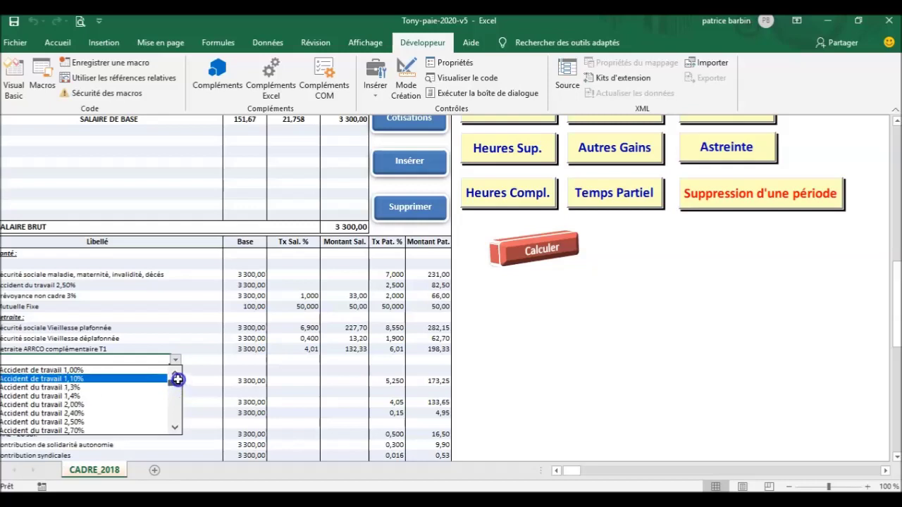
{"action": "left_click", "coordinate": [126, 368]}
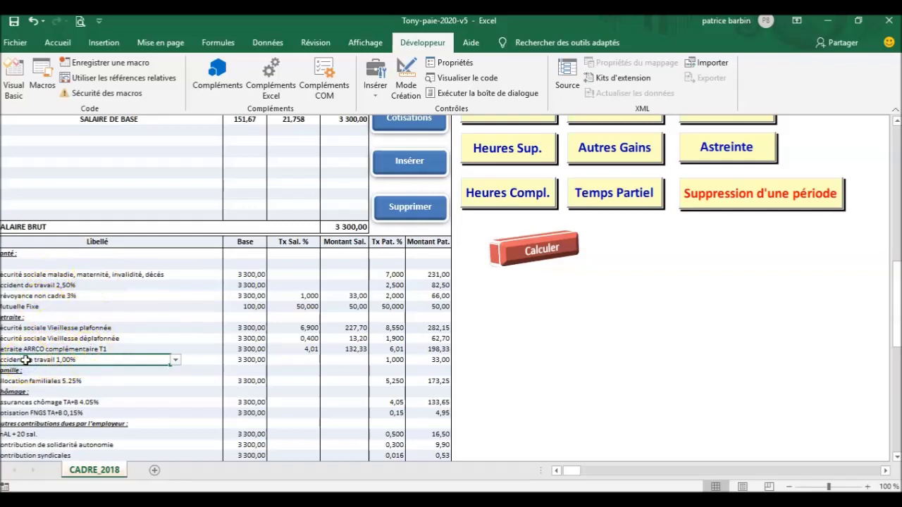
{"action": "left_click_drag", "start_coordinate": [45, 316], "coordinate": [432, 339]}
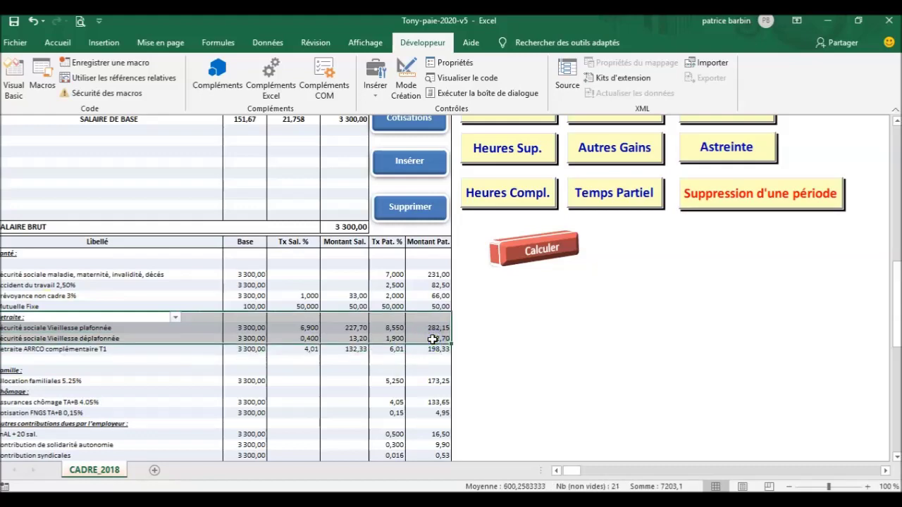
{"action": "left_click", "coordinate": [109, 338]}
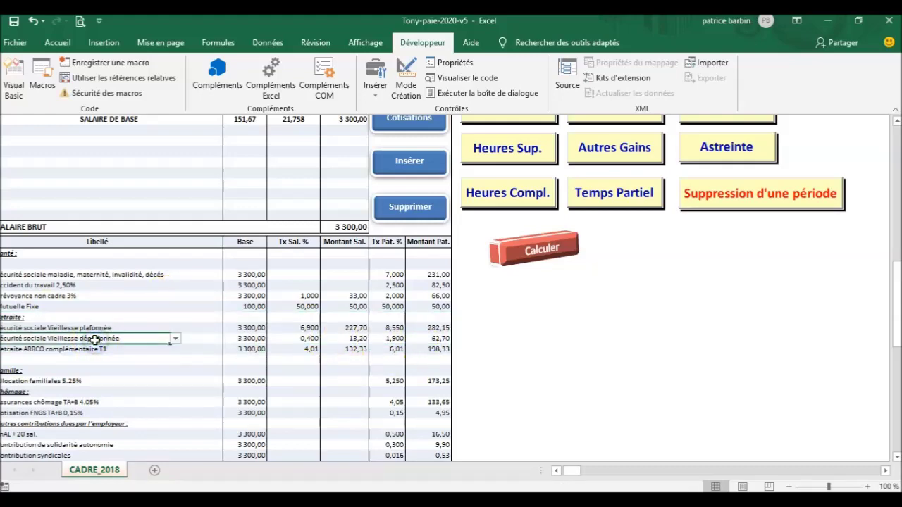
Step: Choose year 2019 and month mai-19 in the pay period form and exit without validating
{"action": "scroll", "coordinate": [94, 340], "scroll_direction": "up", "scroll_amount": 5}
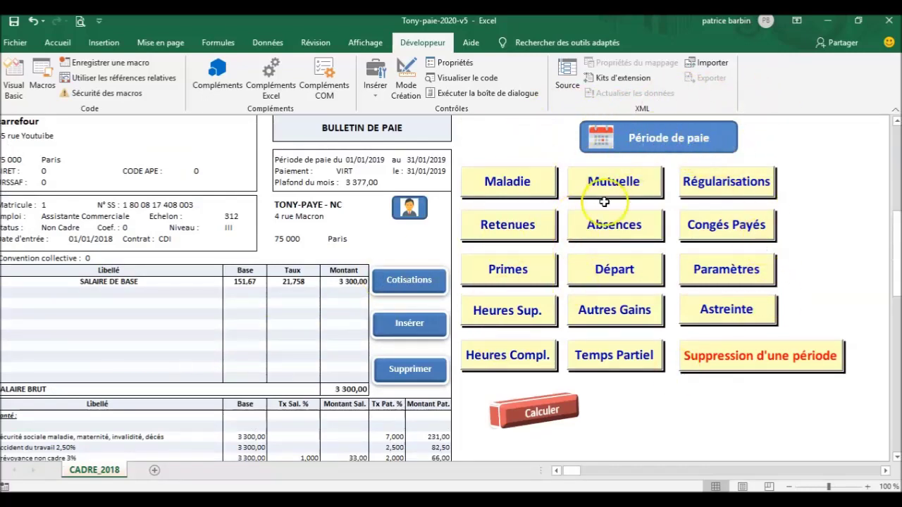
{"action": "left_click", "coordinate": [653, 139]}
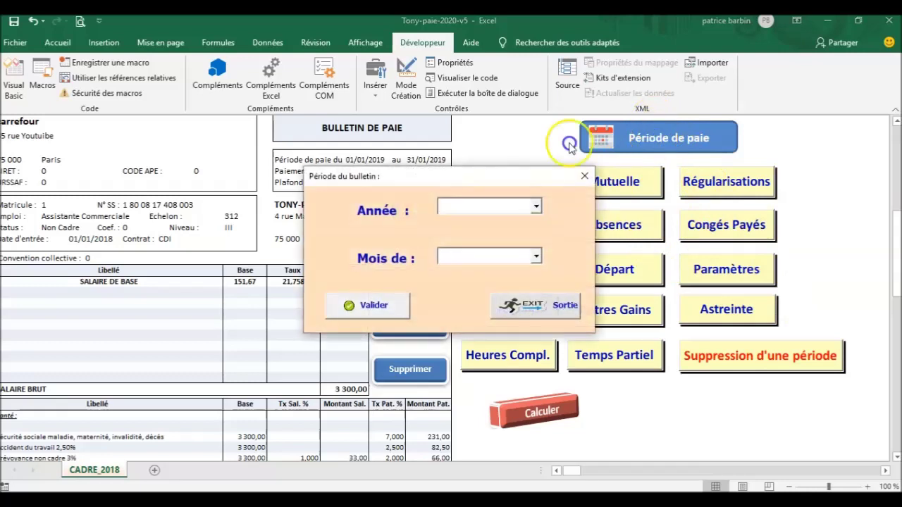
{"action": "left_click", "coordinate": [536, 209]}
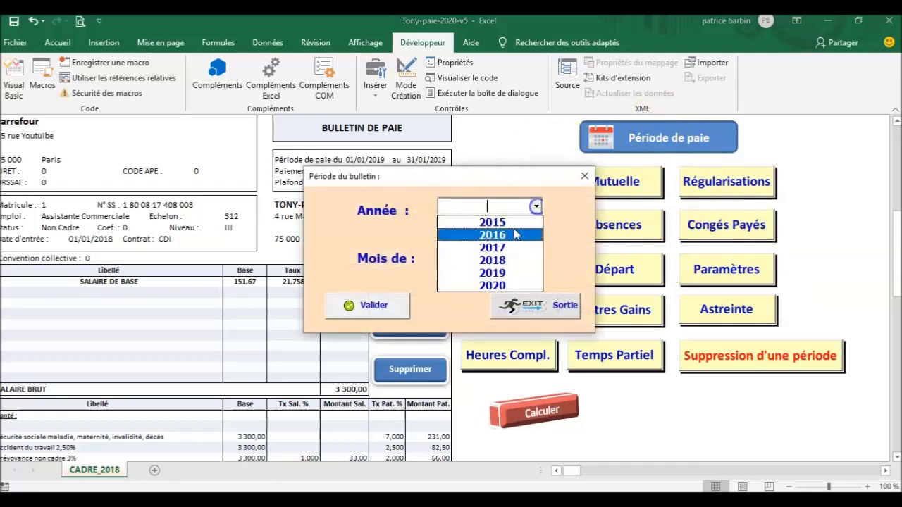
{"action": "left_click", "coordinate": [504, 275]}
{"action": "left_click", "coordinate": [536, 258]}
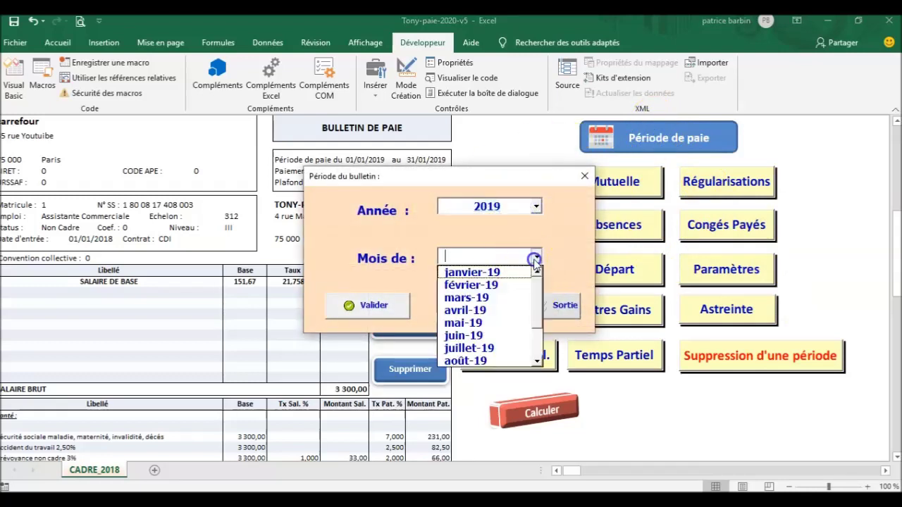
{"action": "left_click", "coordinate": [447, 323]}
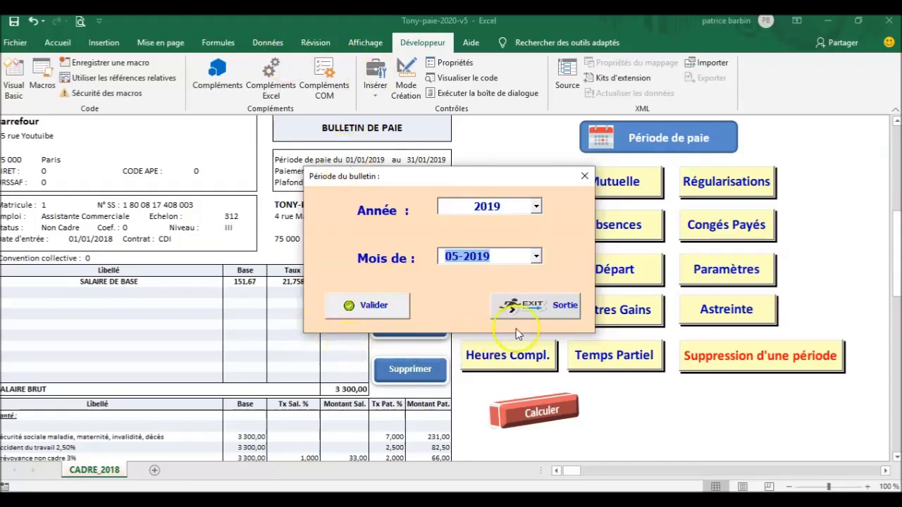
{"action": "left_click", "coordinate": [535, 310]}
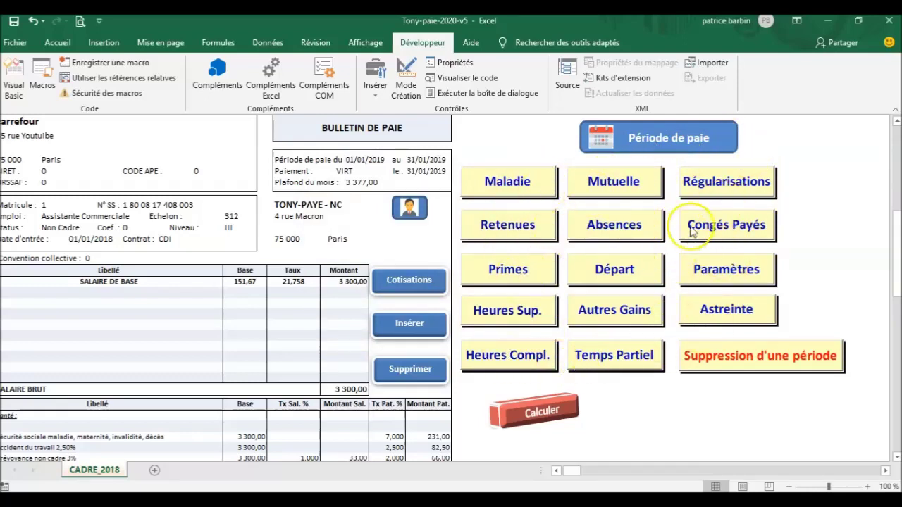
Step: View the Maladie entry form and its IJSS calculation form, closing both without entering anything
{"action": "left_click", "coordinate": [527, 179]}
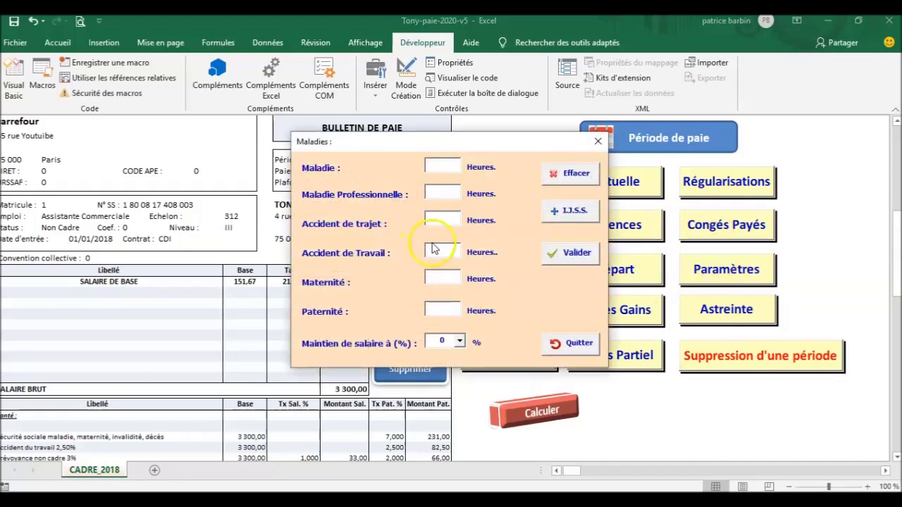
{"action": "left_click", "coordinate": [569, 213]}
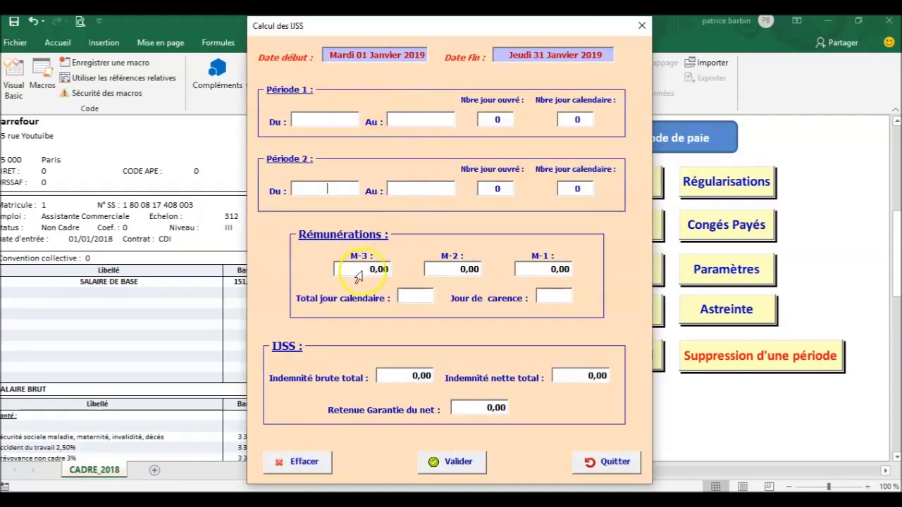
{"action": "left_click", "coordinate": [606, 461]}
{"action": "left_click", "coordinate": [570, 343]}
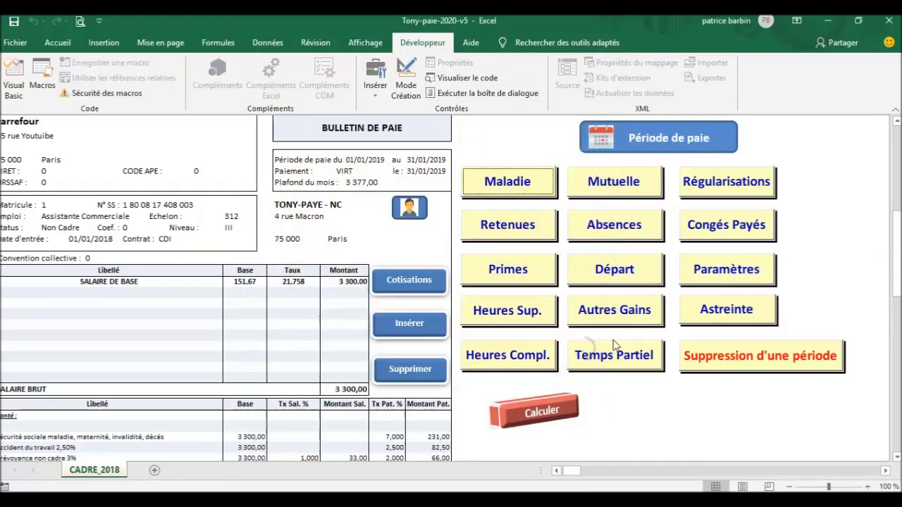
Step: View the Mutuelle, Retenues and Absences entry forms one after another, closing each without changes
{"action": "left_click", "coordinate": [623, 184]}
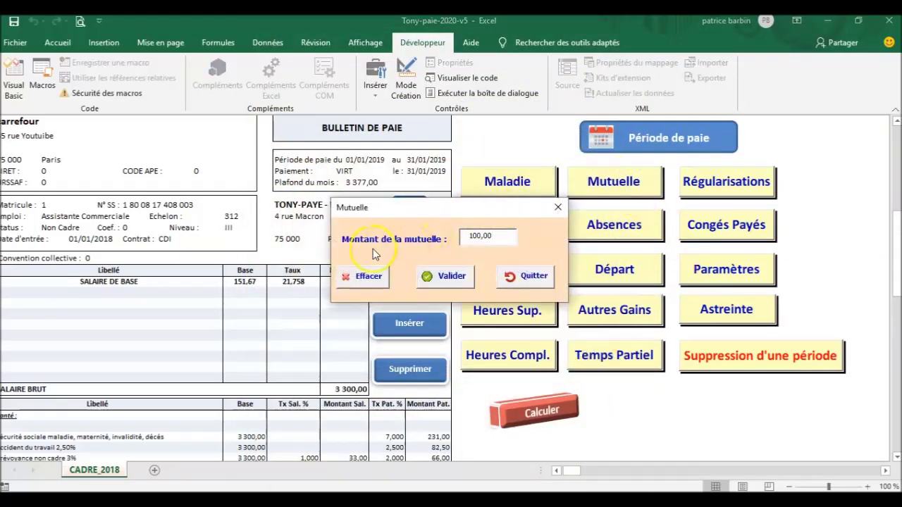
{"action": "left_click", "coordinate": [524, 275]}
{"action": "left_click", "coordinate": [537, 226]}
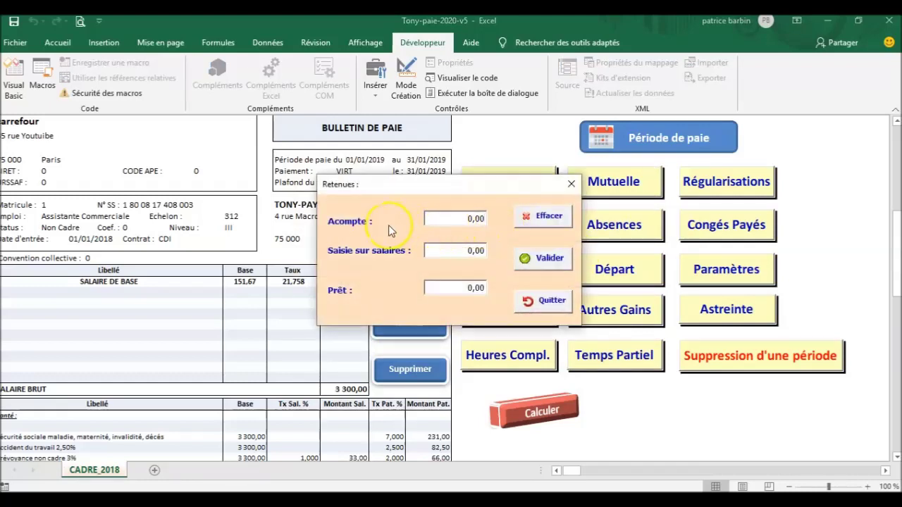
{"action": "left_click", "coordinate": [543, 301]}
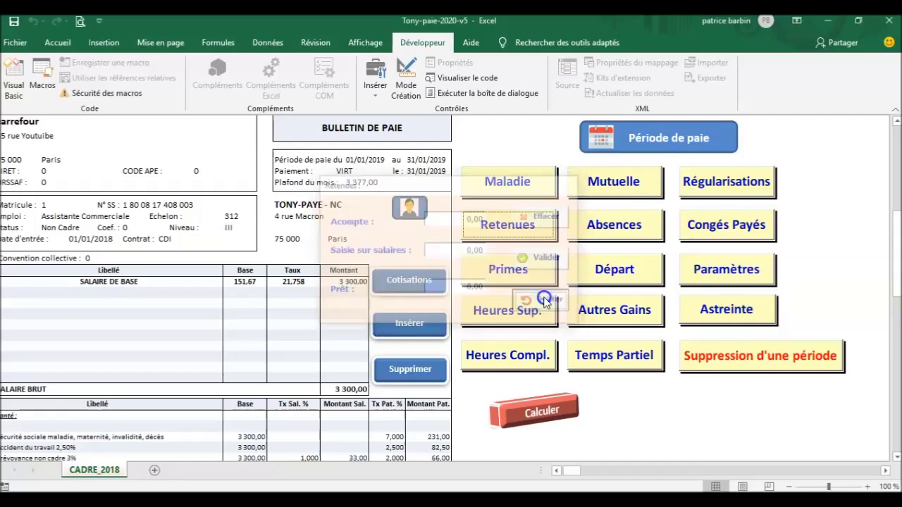
{"action": "left_click", "coordinate": [610, 228]}
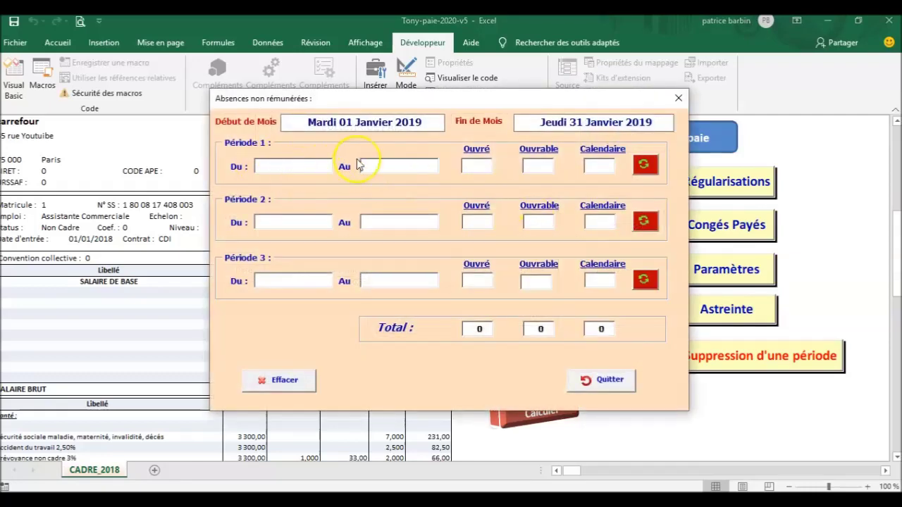
{"action": "left_click", "coordinate": [610, 380]}
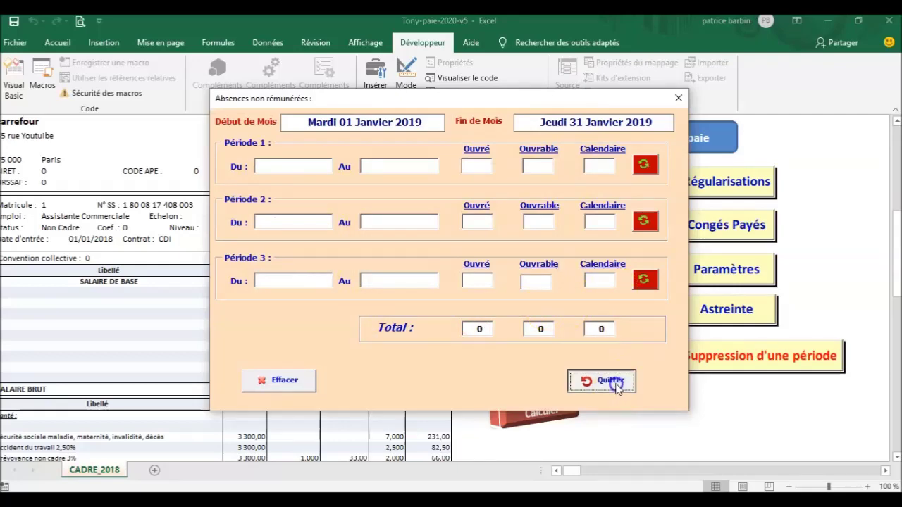
Step: View the Congés Payés and Primes entry forms, closing each without changes
{"action": "left_click", "coordinate": [713, 240]}
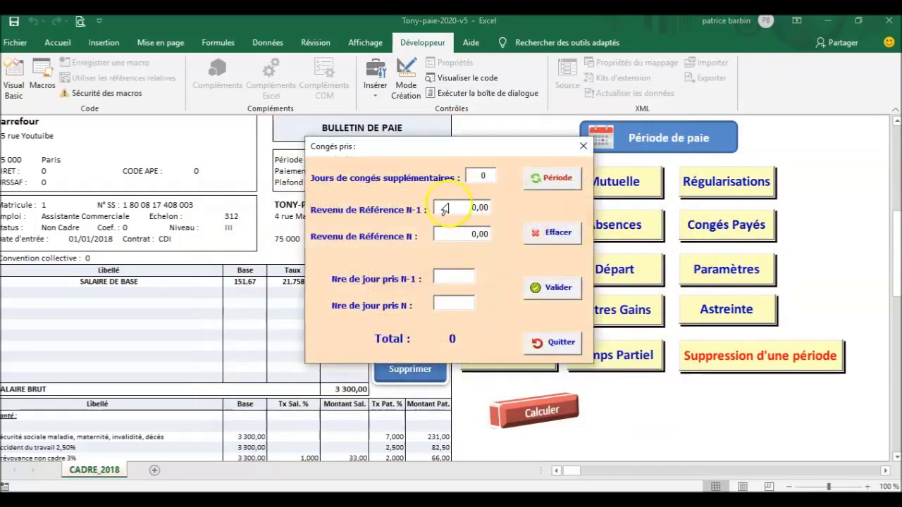
{"action": "left_click", "coordinate": [556, 341]}
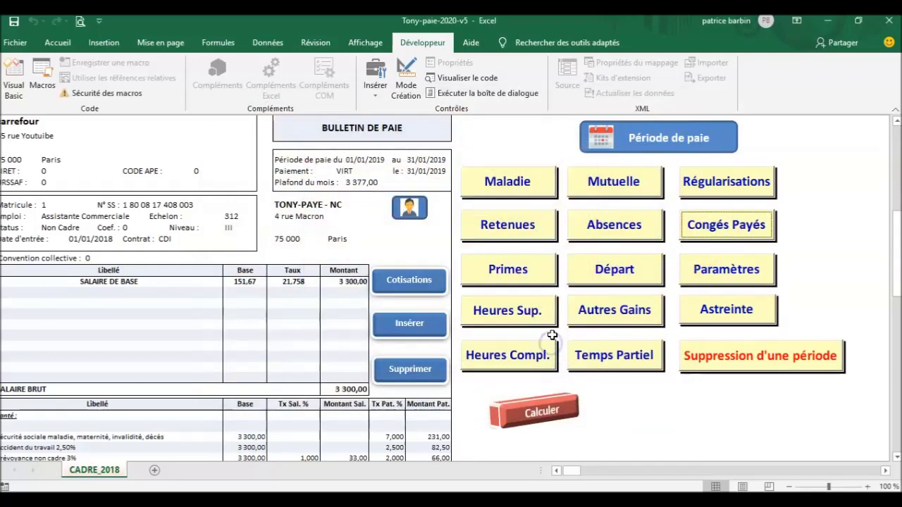
{"action": "left_click", "coordinate": [517, 271]}
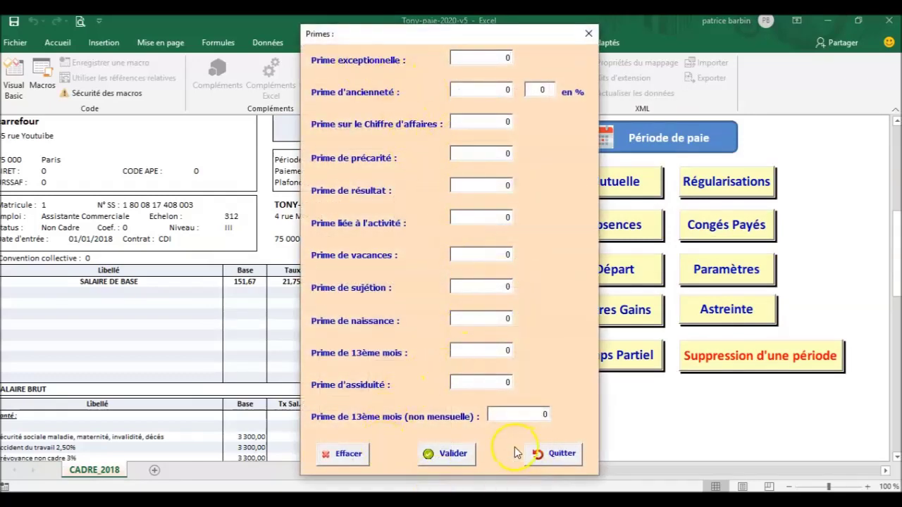
{"action": "left_click", "coordinate": [558, 464]}
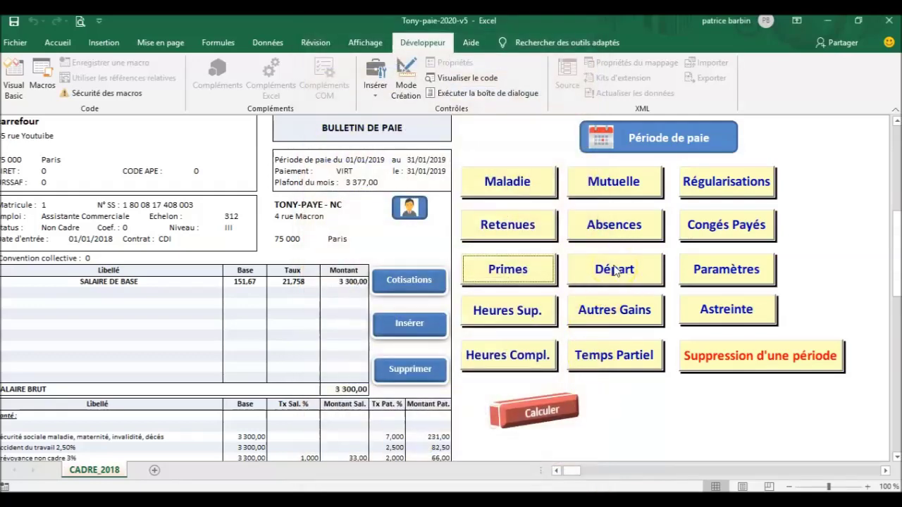
Step: Open the pay parameters, choose year 2022 in the variables form and refresh it, and exit both forms without saving
{"action": "left_click", "coordinate": [694, 267]}
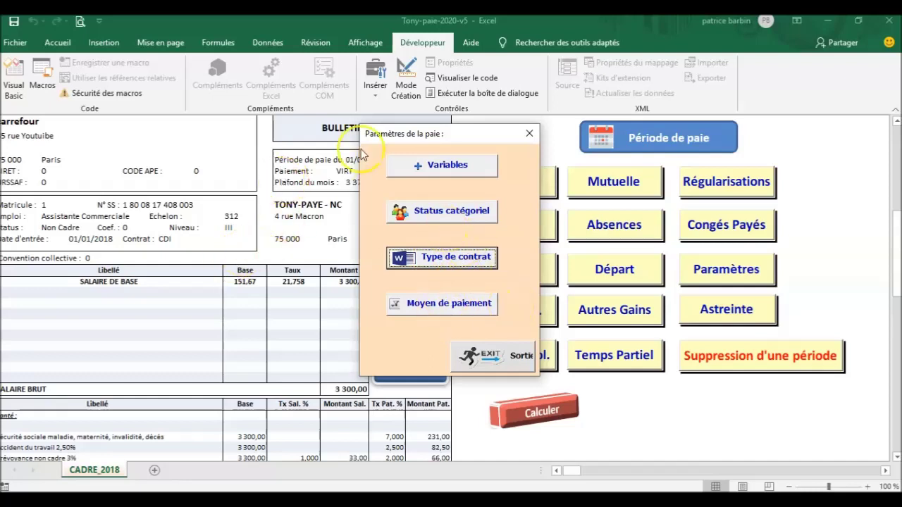
{"action": "left_click_drag", "start_coordinate": [398, 134], "coordinate": [386, 229]}
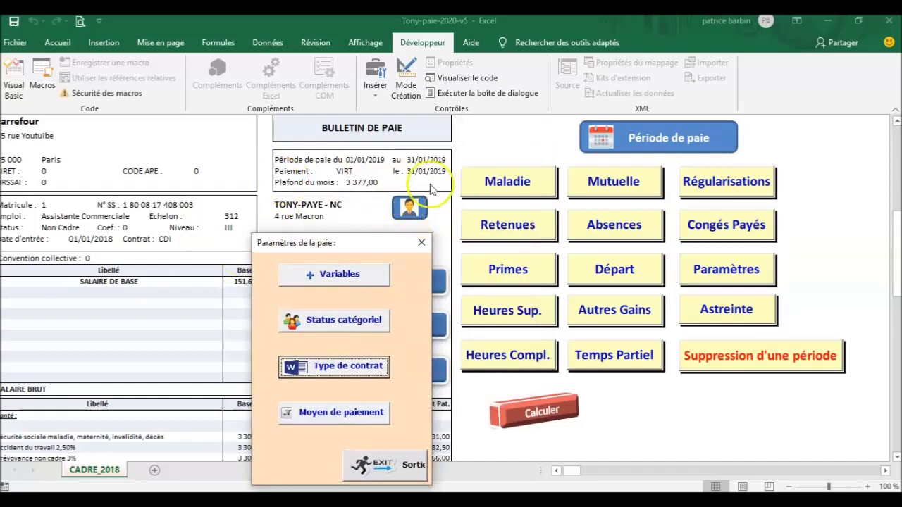
{"action": "left_click_drag", "start_coordinate": [392, 246], "coordinate": [447, 216]}
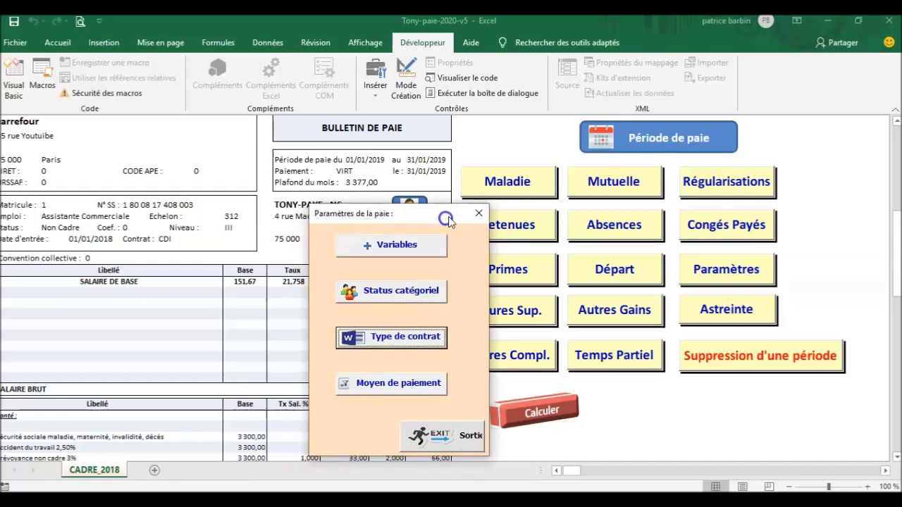
{"action": "left_click", "coordinate": [403, 253]}
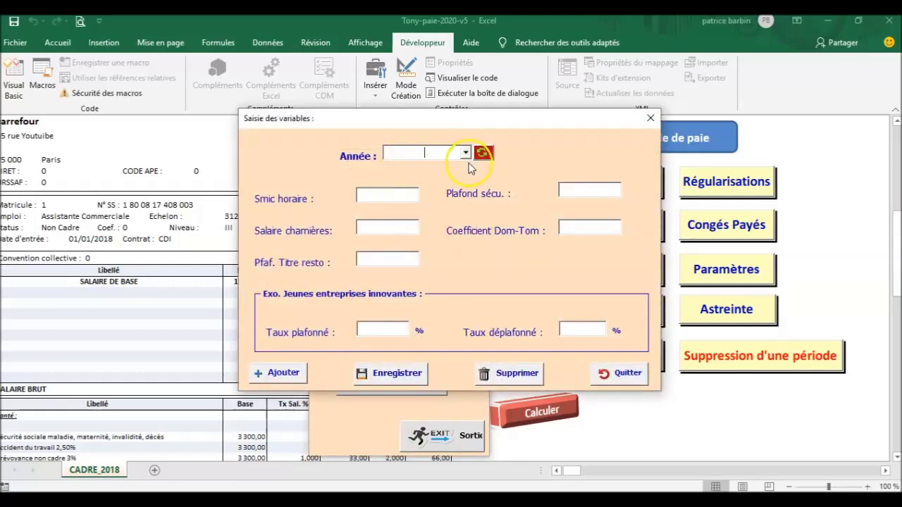
{"action": "left_click", "coordinate": [465, 156]}
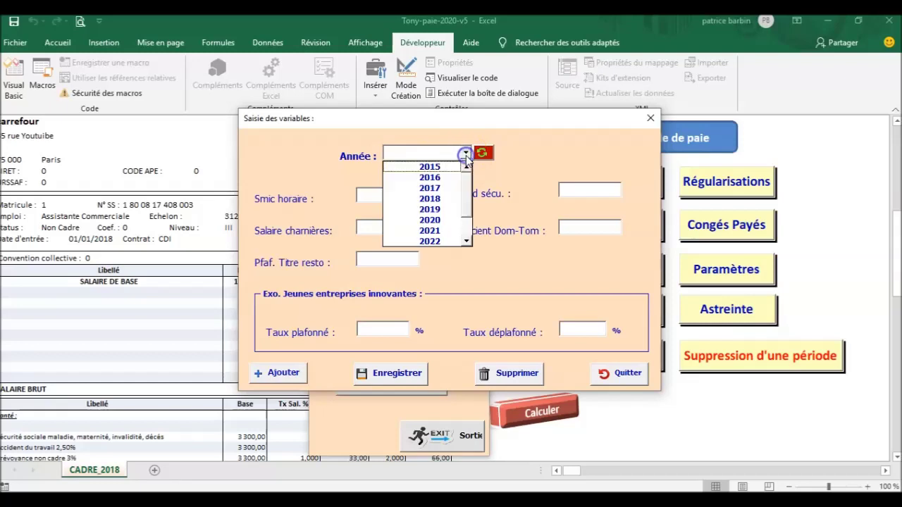
{"action": "left_click", "coordinate": [442, 241]}
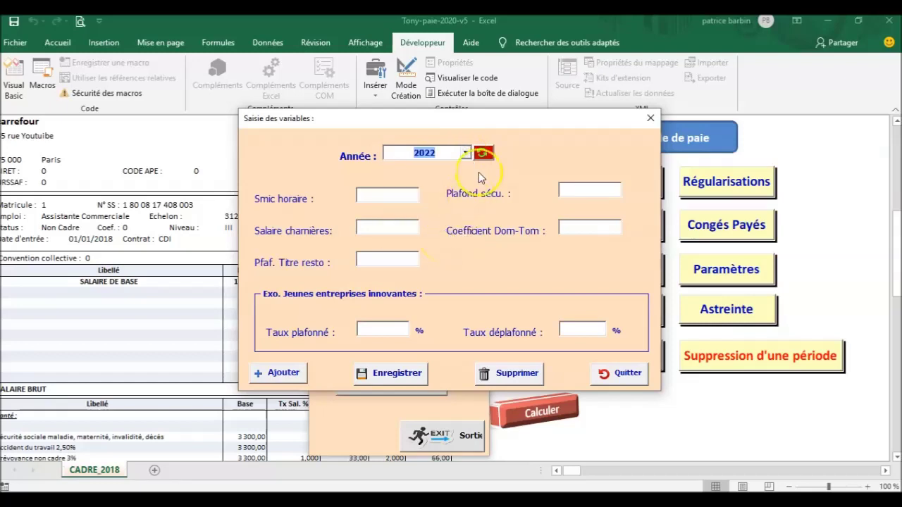
{"action": "left_click", "coordinate": [483, 154]}
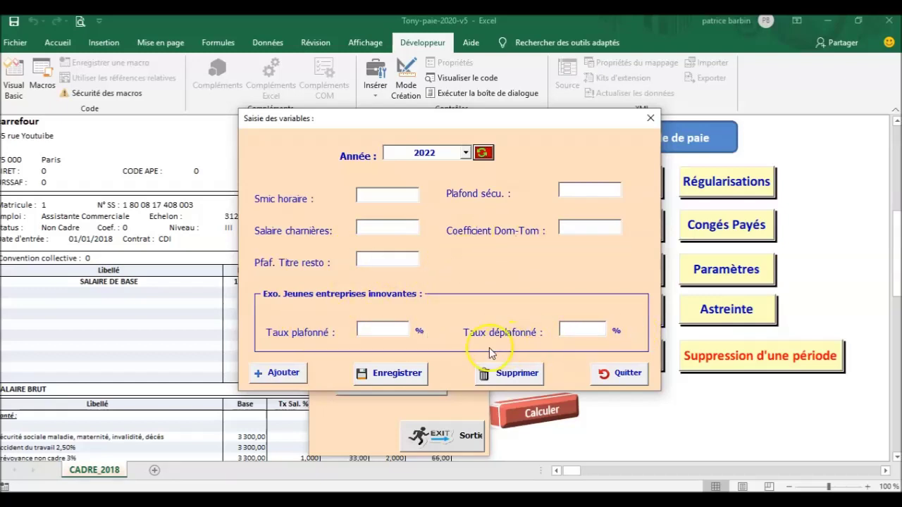
{"action": "left_click", "coordinate": [619, 372]}
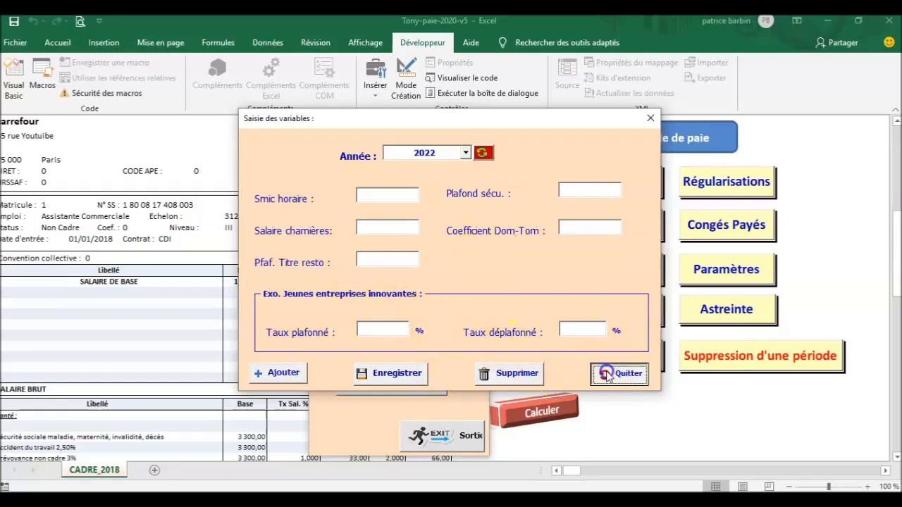
{"action": "left_click", "coordinate": [462, 435]}
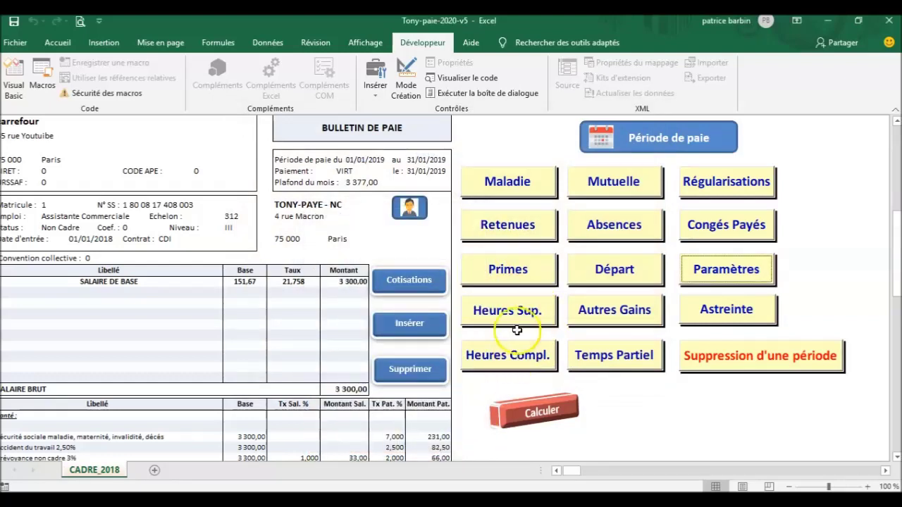
Step: View the Autres Gains entry form with its benefits in kind and expense fields, and close it without changes
{"action": "left_click", "coordinate": [629, 313]}
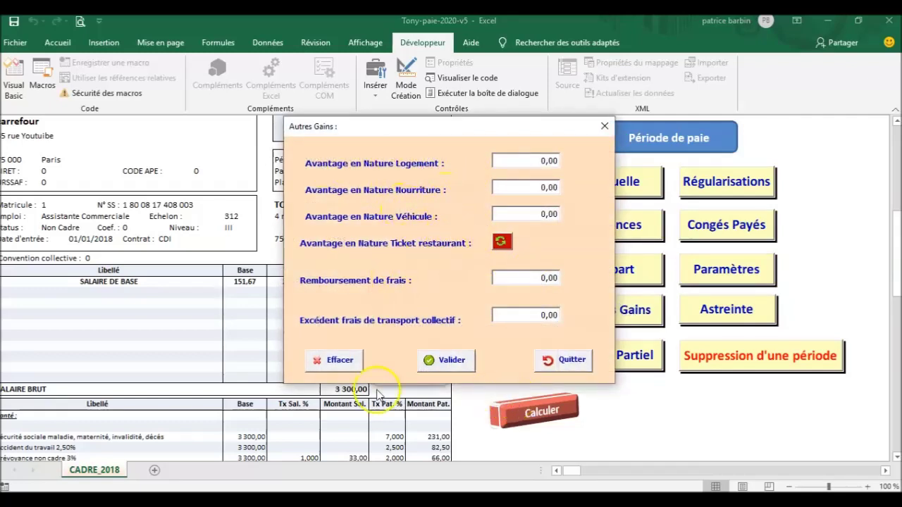
{"action": "left_click", "coordinate": [564, 360]}
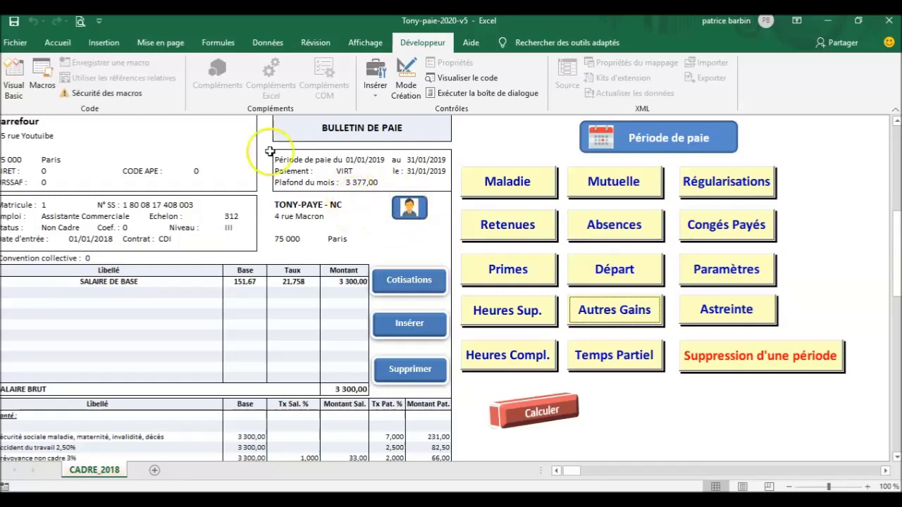
{"action": "left_click", "coordinate": [896, 233]}
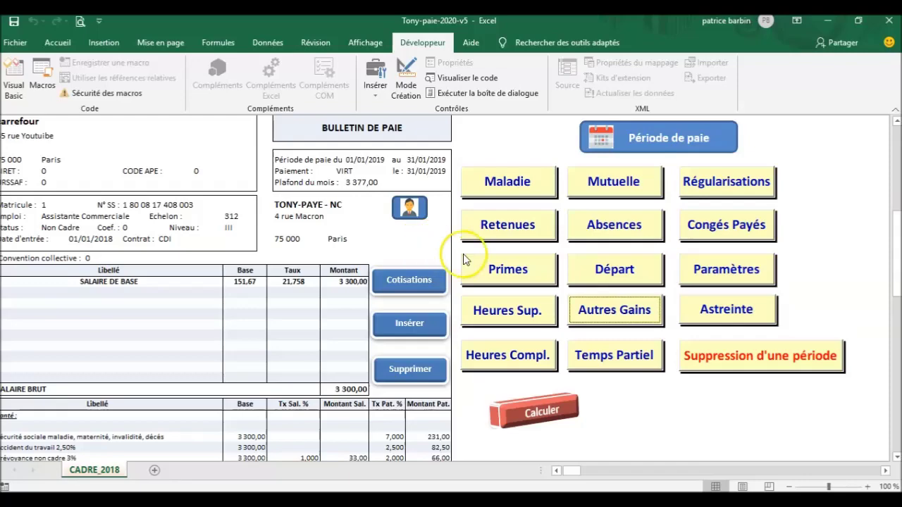
Step: Look over the payslip from the employee header and base salary down to the social contribution lines
{"action": "scroll", "coordinate": [423, 237], "scroll_direction": "down", "scroll_amount": 2}
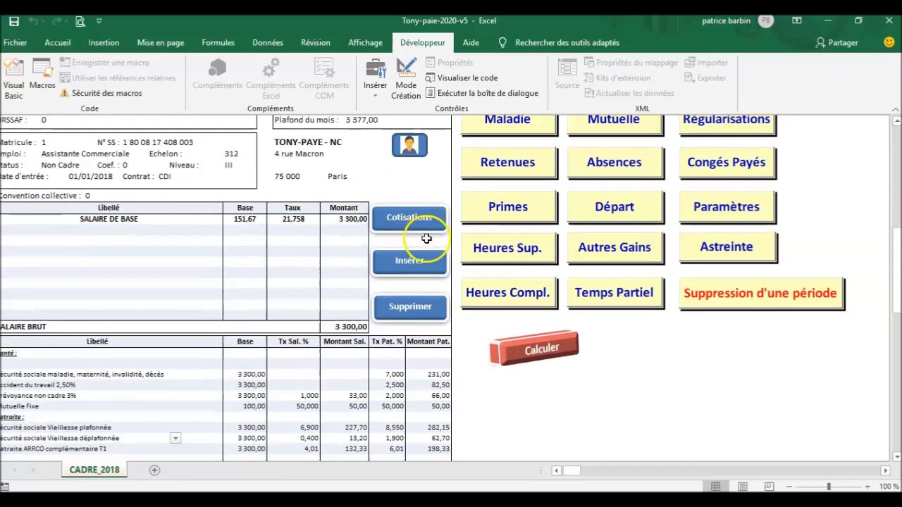
{"action": "scroll", "coordinate": [426, 238], "scroll_direction": "down", "scroll_amount": 2}
{"action": "scroll", "coordinate": [326, 207], "scroll_direction": "up", "scroll_amount": 4}
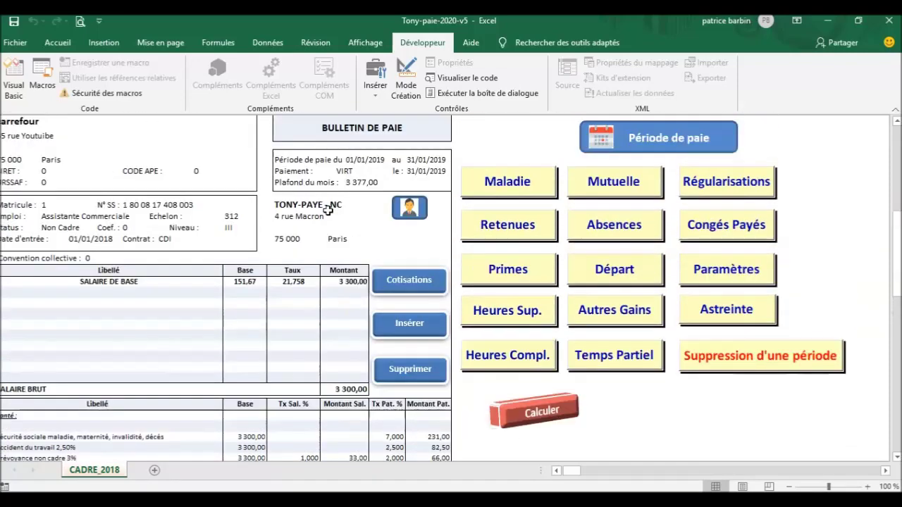
{"action": "scroll", "coordinate": [345, 317], "scroll_direction": "down", "scroll_amount": 4}
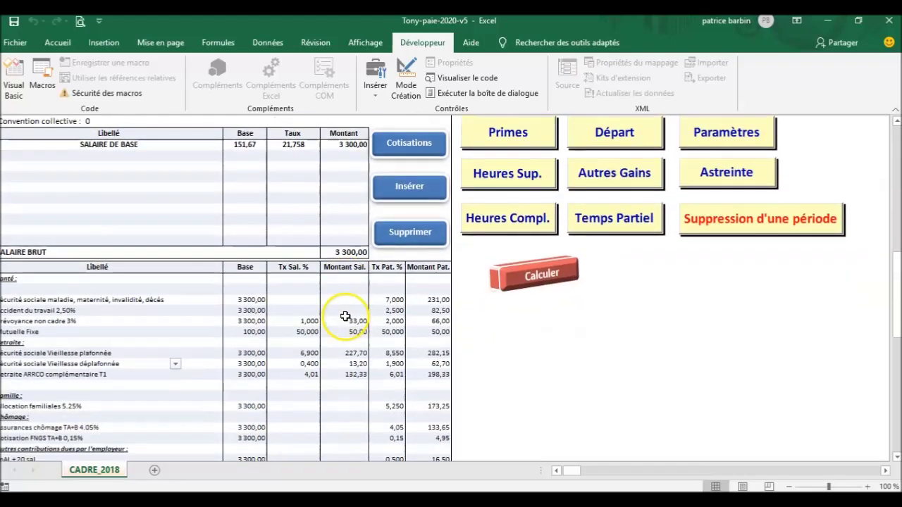
{"action": "scroll", "coordinate": [345, 316], "scroll_direction": "down", "scroll_amount": 3}
{"action": "scroll", "coordinate": [345, 321], "scroll_direction": "up", "scroll_amount": 4}
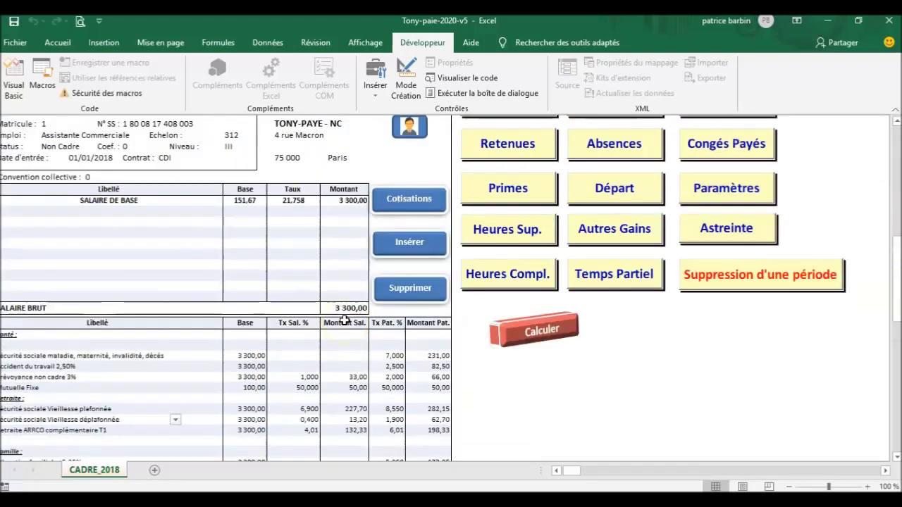
{"action": "scroll", "coordinate": [344, 321], "scroll_direction": "up", "scroll_amount": 2}
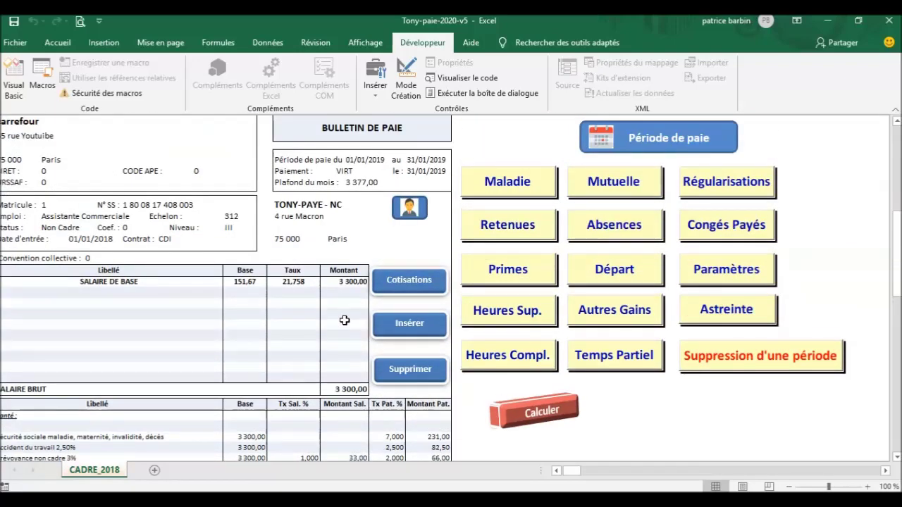
Step: Delete the janvier-19 pay period and check the monthly amounts in the Régularisations form
{"action": "left_click", "coordinate": [769, 360]}
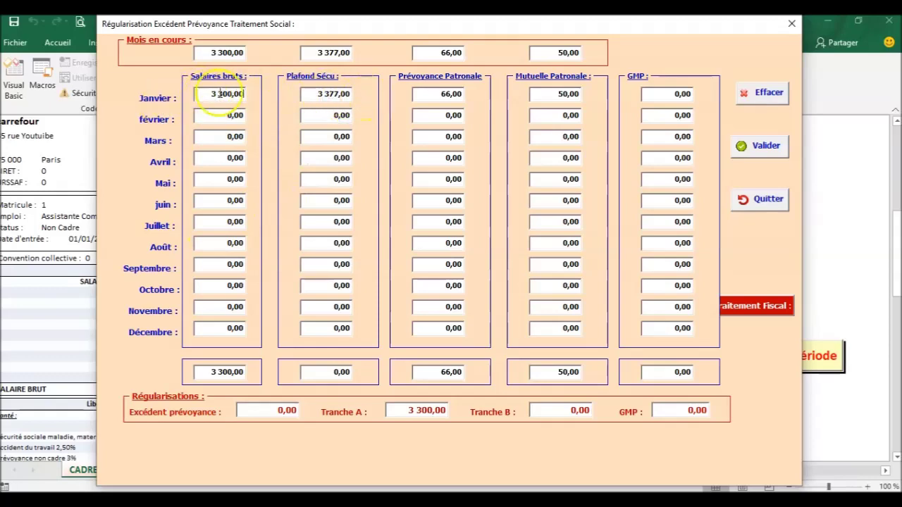
{"action": "left_click", "coordinate": [766, 93]}
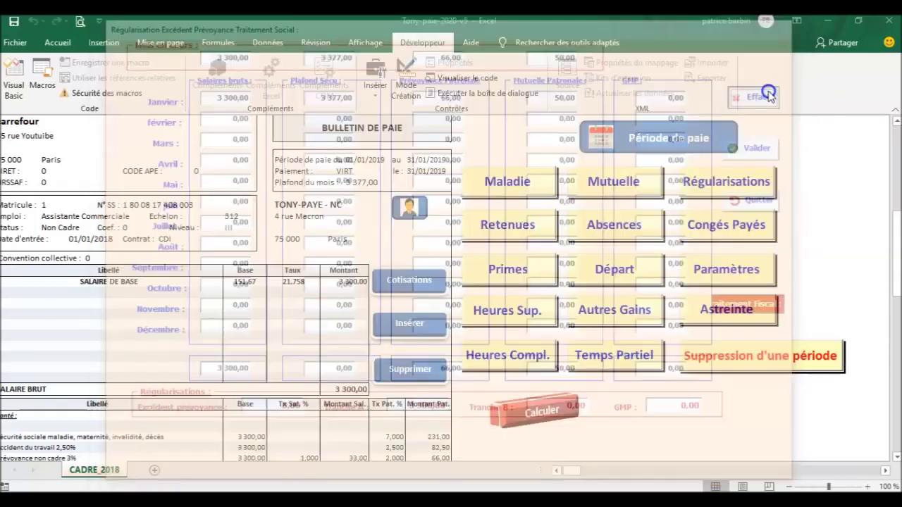
{"action": "left_click", "coordinate": [562, 245]}
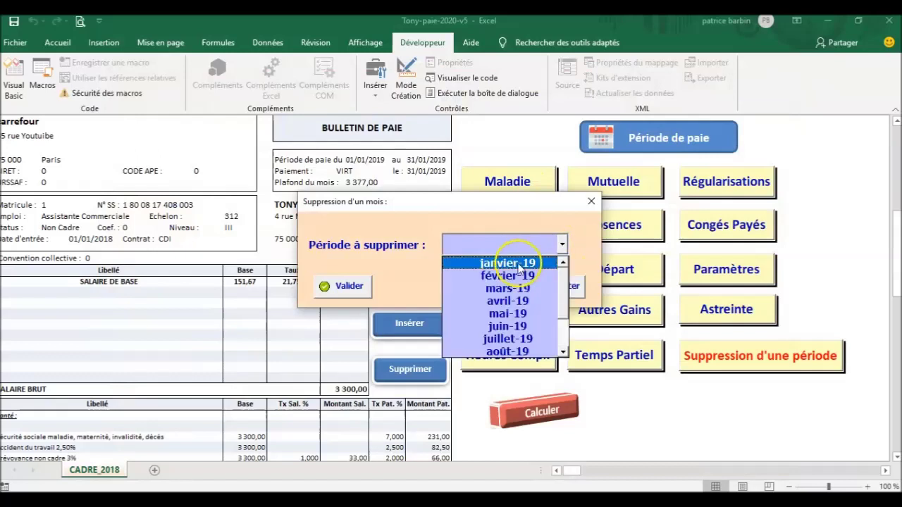
{"action": "left_click", "coordinate": [518, 260]}
{"action": "left_click", "coordinate": [362, 286]}
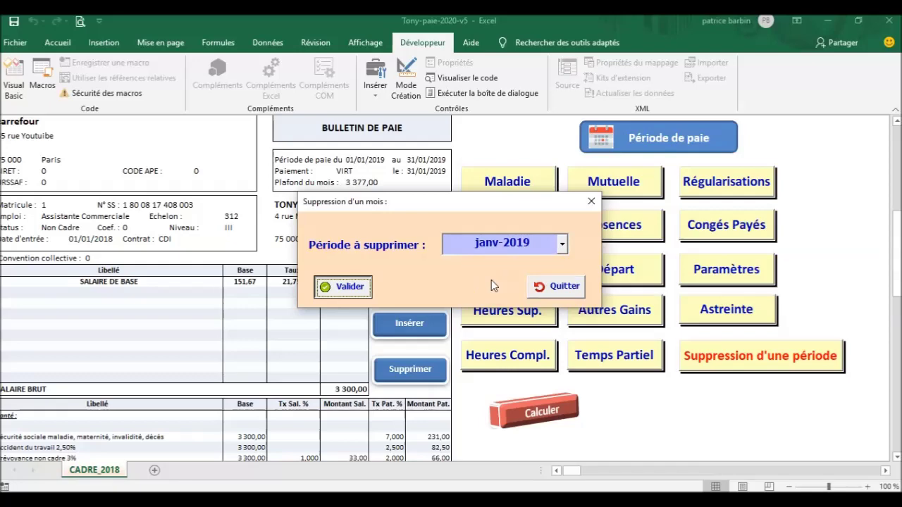
{"action": "left_click", "coordinate": [591, 201]}
{"action": "left_click", "coordinate": [726, 181]}
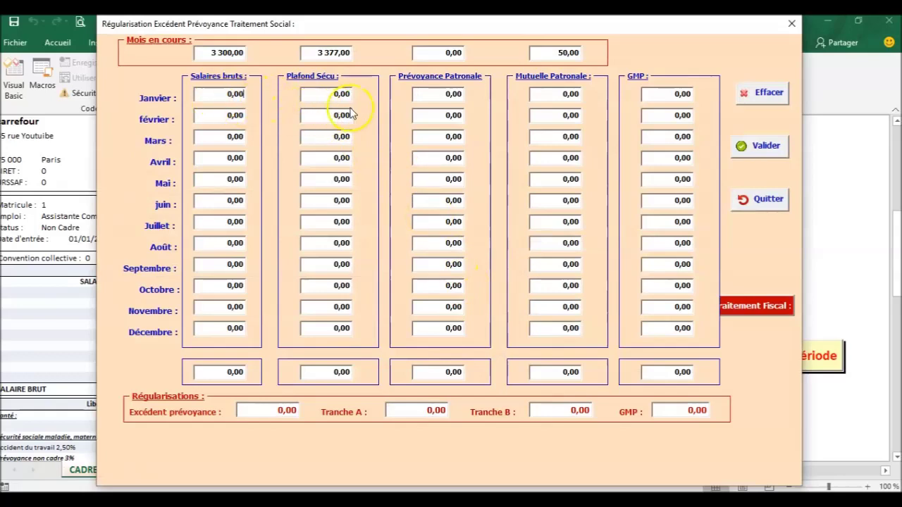
{"action": "left_click", "coordinate": [768, 199]}
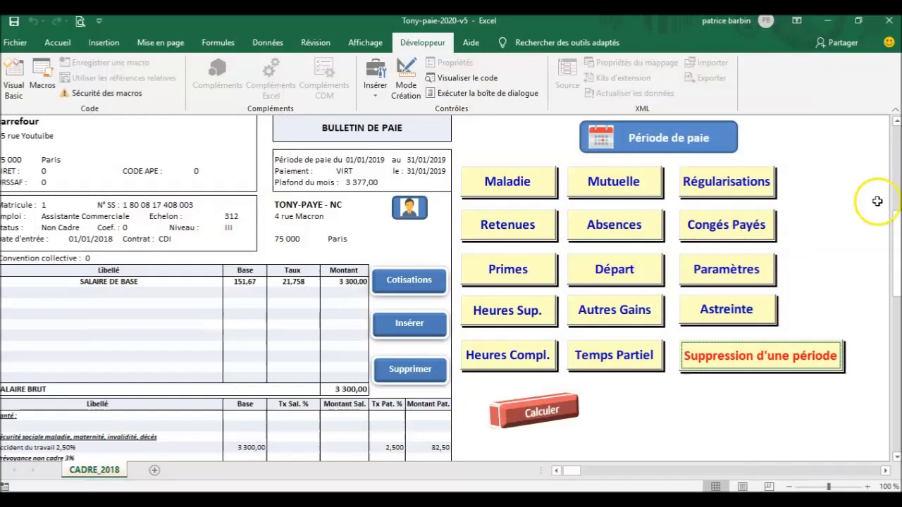
Step: Recalculate the January 2019 payslip with the Calculer command to refill its contribution lines
{"action": "left_click_drag", "start_coordinate": [896, 211], "coordinate": [897, 129]}
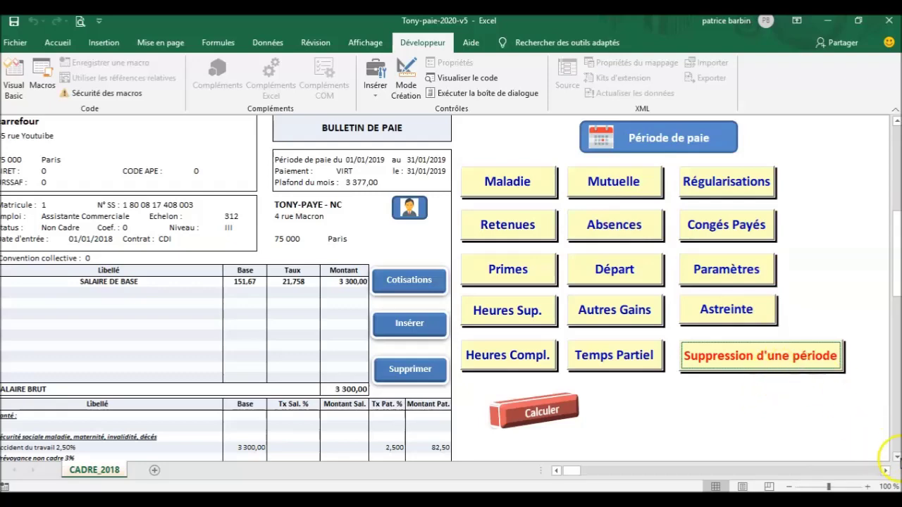
{"action": "scroll", "coordinate": [889, 457], "scroll_direction": "down", "scroll_amount": 1}
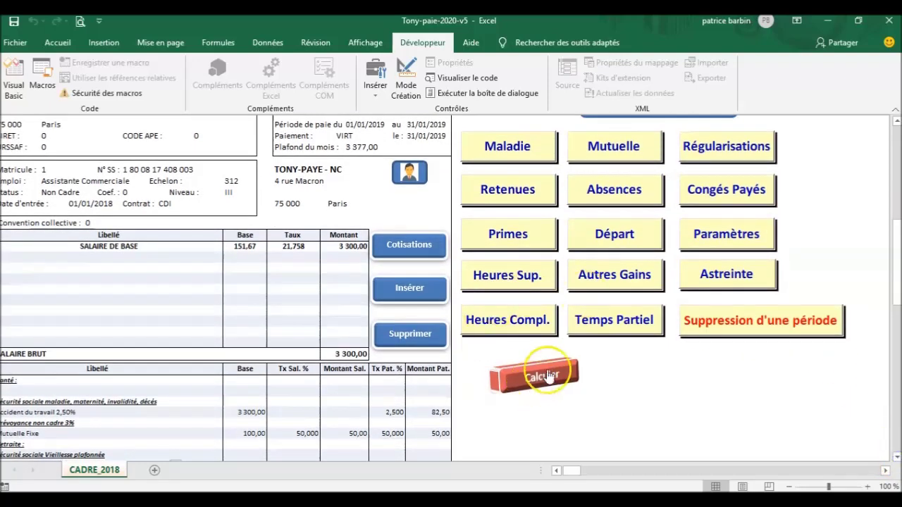
{"action": "left_click", "coordinate": [540, 377]}
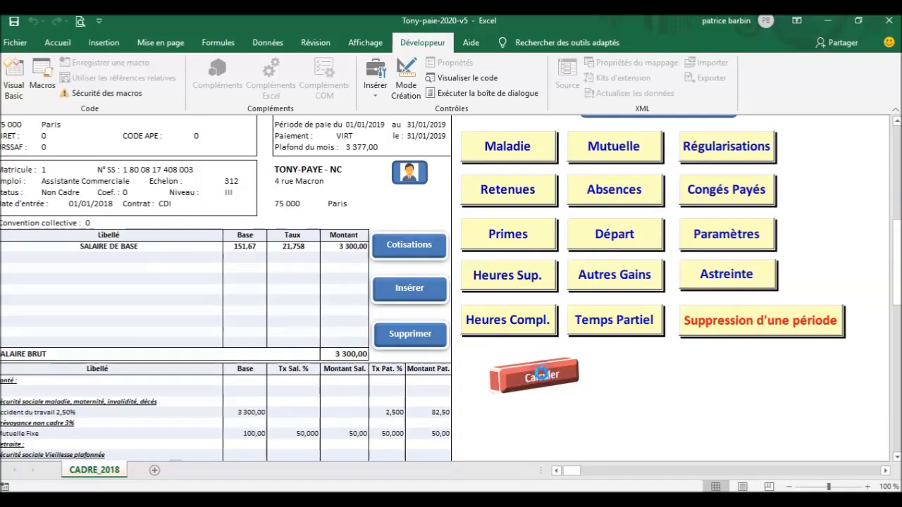
{"action": "left_click", "coordinate": [543, 379]}
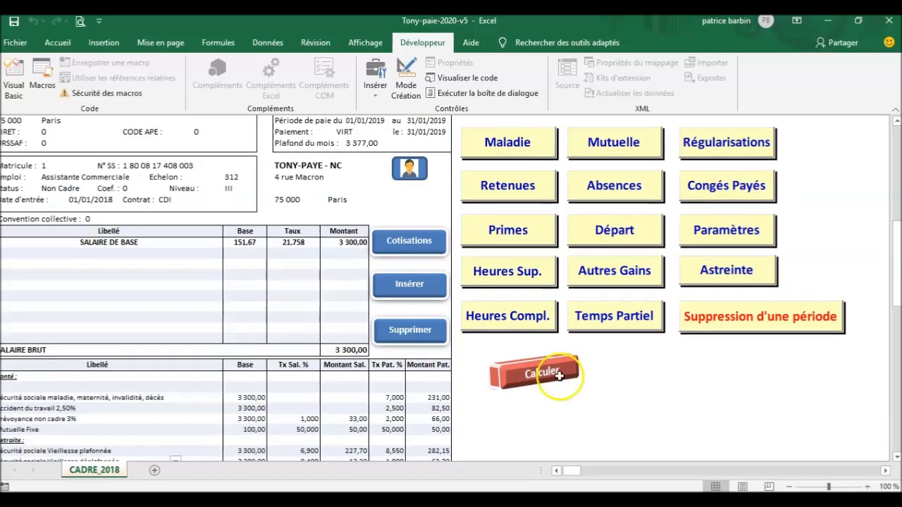
{"action": "scroll", "coordinate": [559, 374], "scroll_direction": "down", "scroll_amount": 2}
{"action": "left_click", "coordinate": [541, 308]}
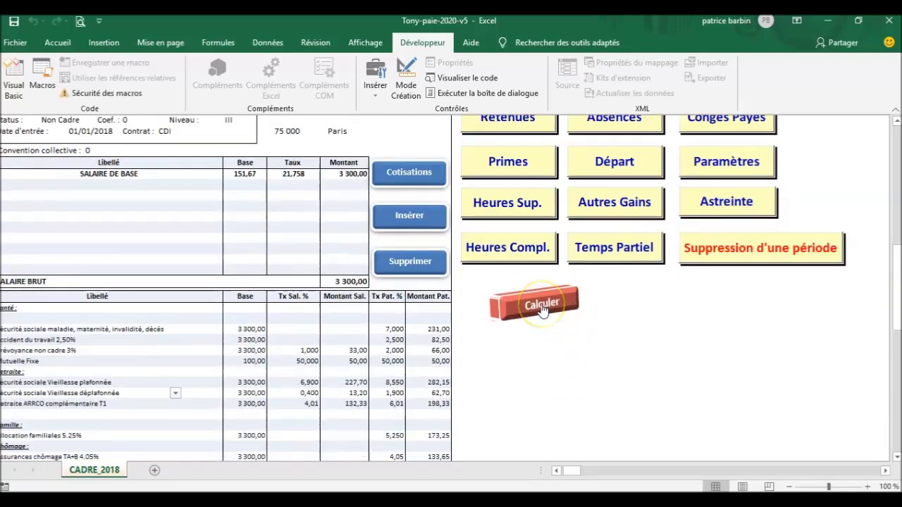
{"action": "left_click", "coordinate": [553, 308]}
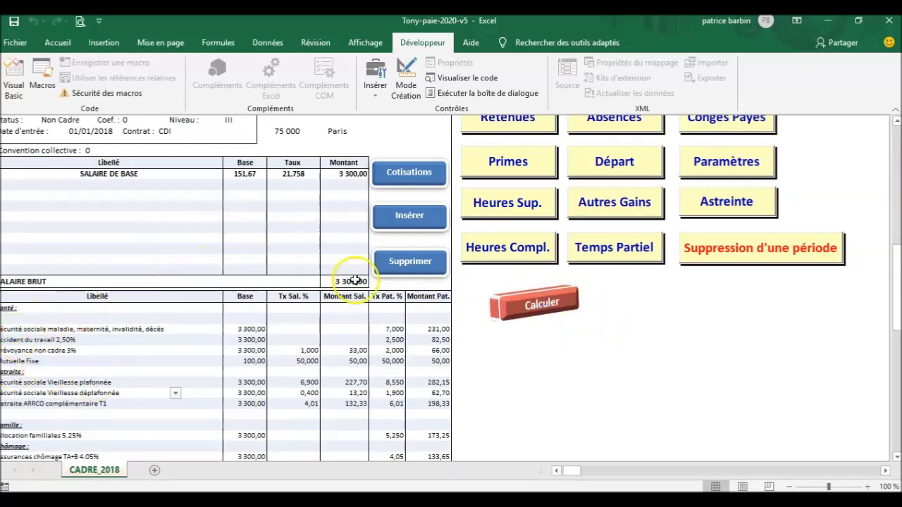
{"action": "left_click", "coordinate": [540, 303]}
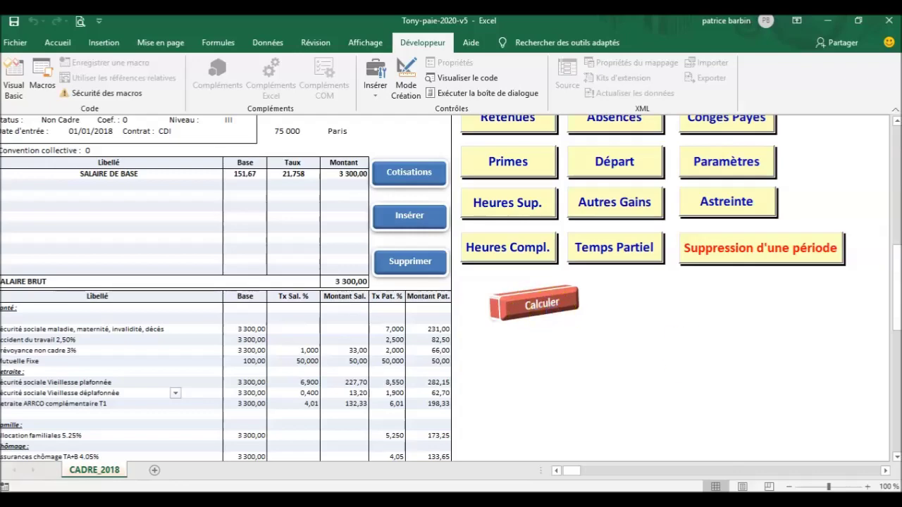
Step: Examine the recalculated payslip from the header down to the employer contribution lines
{"action": "left_click_drag", "start_coordinate": [893, 259], "coordinate": [895, 192]}
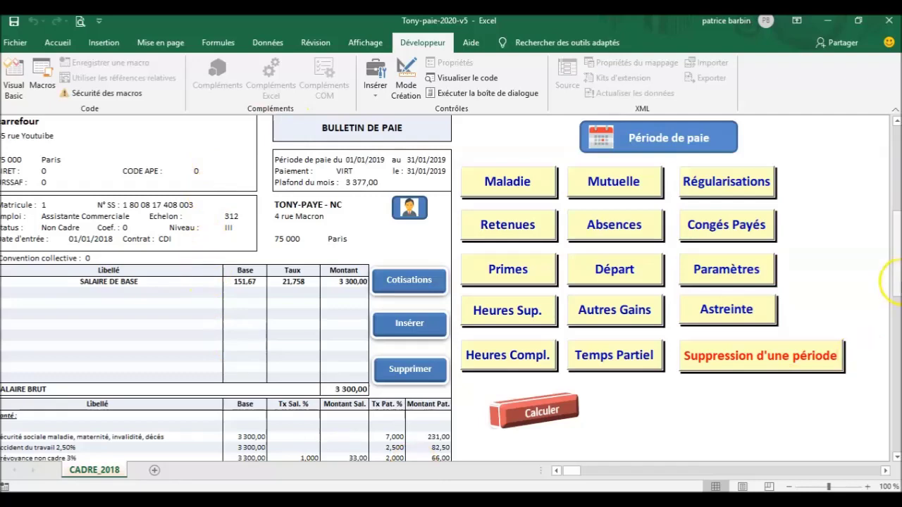
{"action": "left_click_drag", "start_coordinate": [894, 282], "coordinate": [895, 288]}
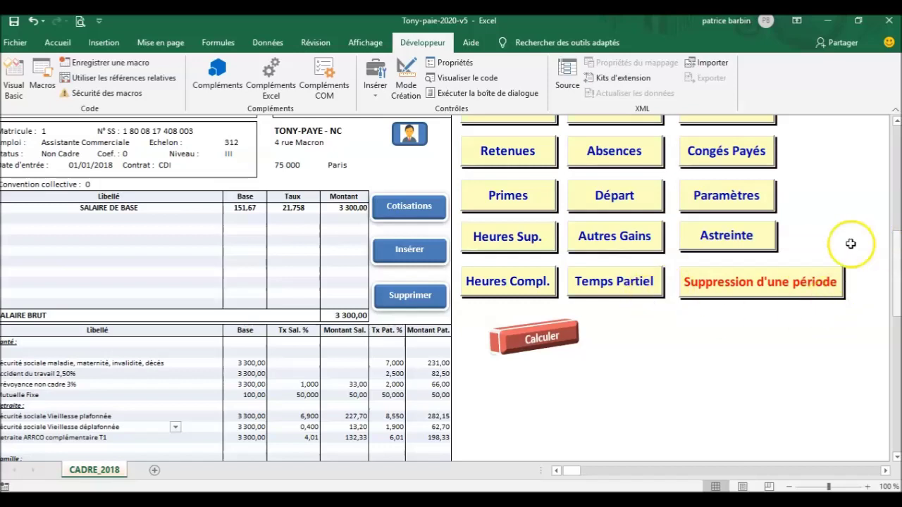
{"action": "left_click_drag", "start_coordinate": [896, 243], "coordinate": [896, 213]}
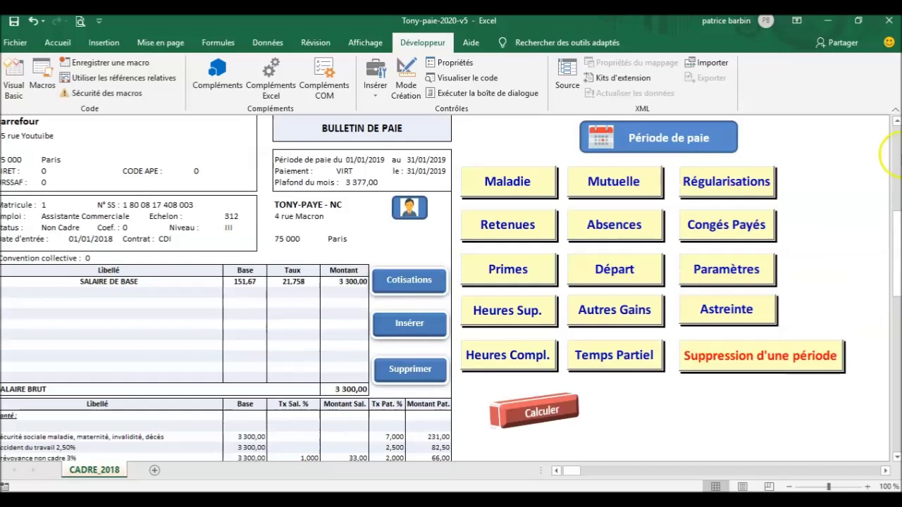
{"action": "left_click", "coordinate": [897, 223]}
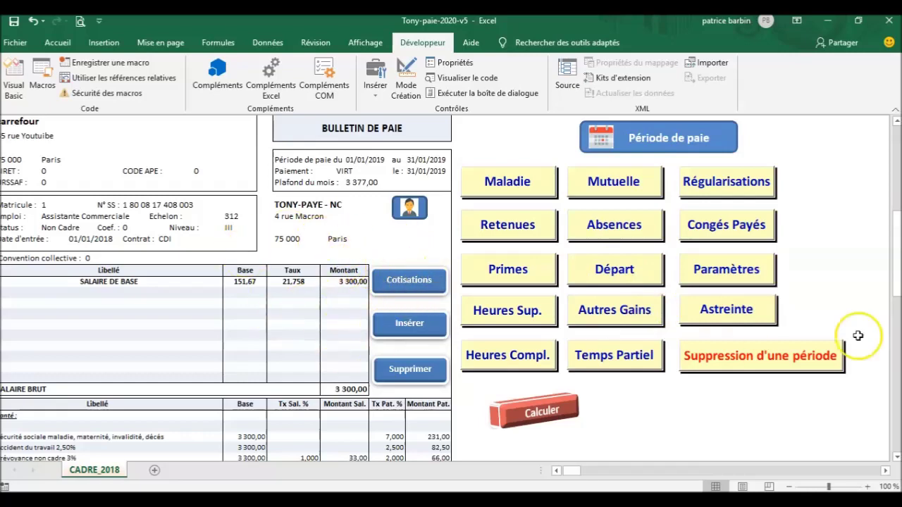
{"action": "left_click", "coordinate": [897, 277]}
{"action": "mouse_move", "coordinate": [897, 277]}
{"action": "left_mouse_down"}
{"action": "mouse_move", "coordinate": [896, 362]}
{"action": "mouse_move", "coordinate": [896, 286]}
{"action": "left_mouse_up"}
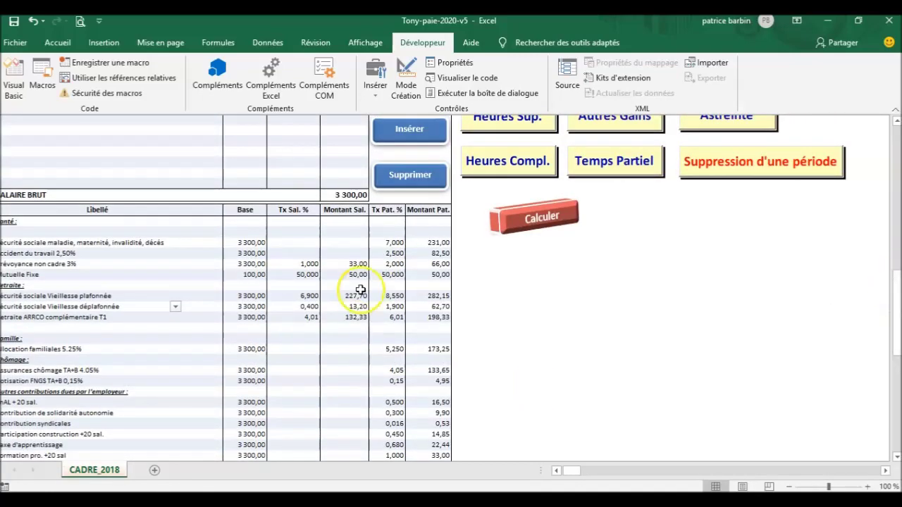
{"action": "left_click_drag", "start_coordinate": [895, 287], "coordinate": [896, 257]}
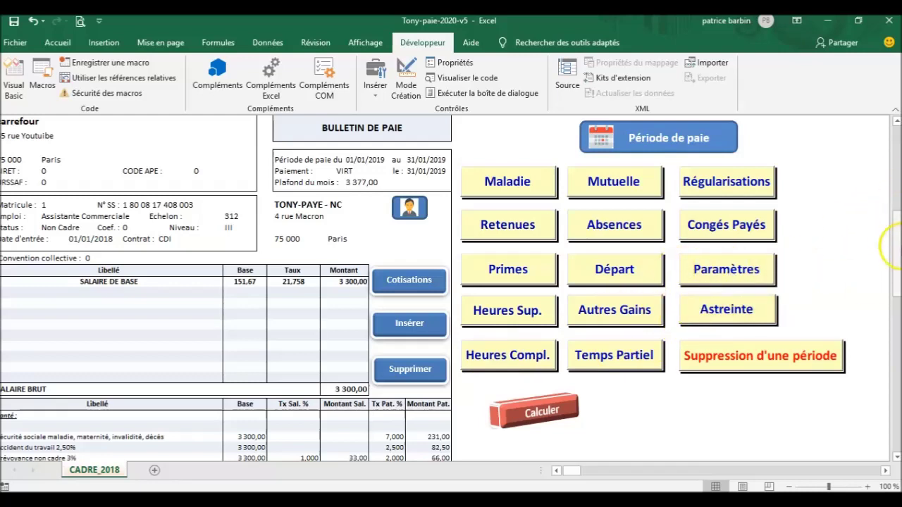
{"action": "left_click", "coordinate": [891, 220]}
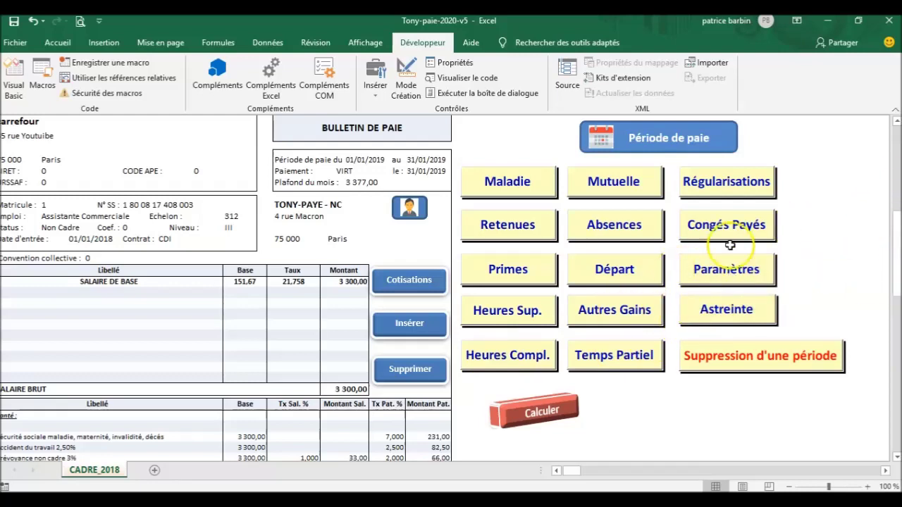